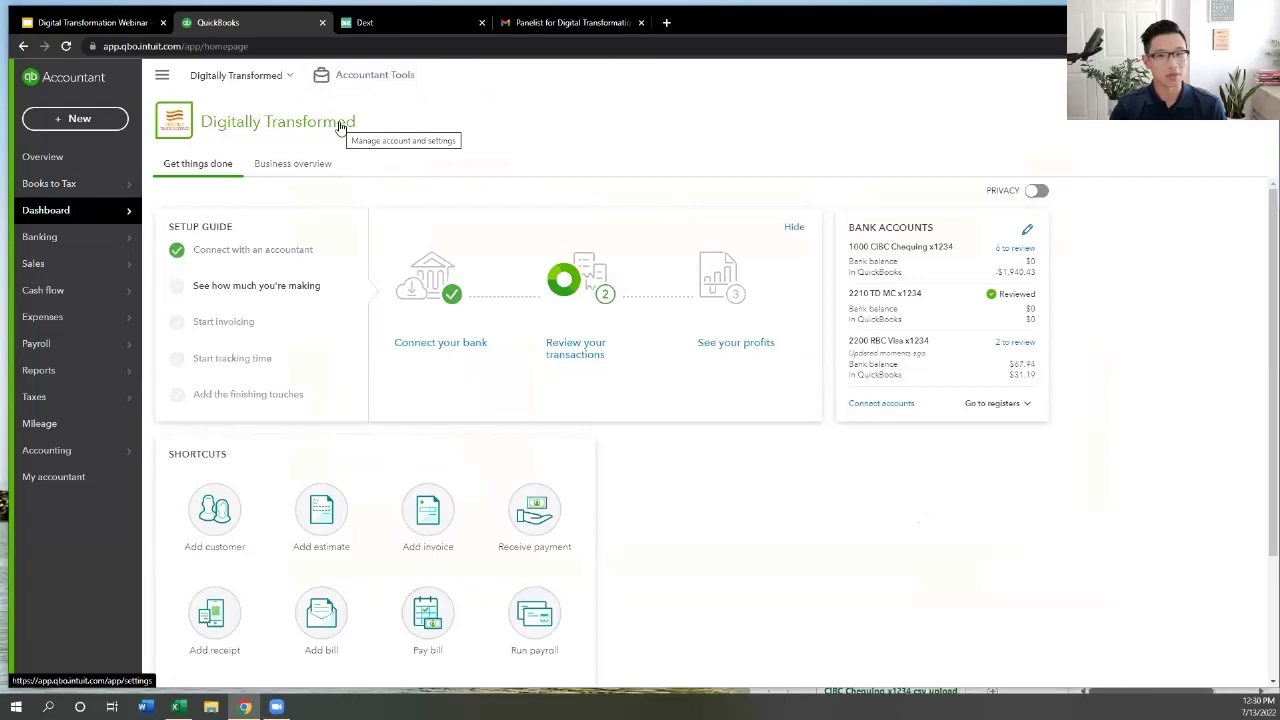
Open the bank transactions page and look through the transactions for review in the 2200 RBC Visa and 1000 CIBC Chequing accounts
mouse_move(86, 245)
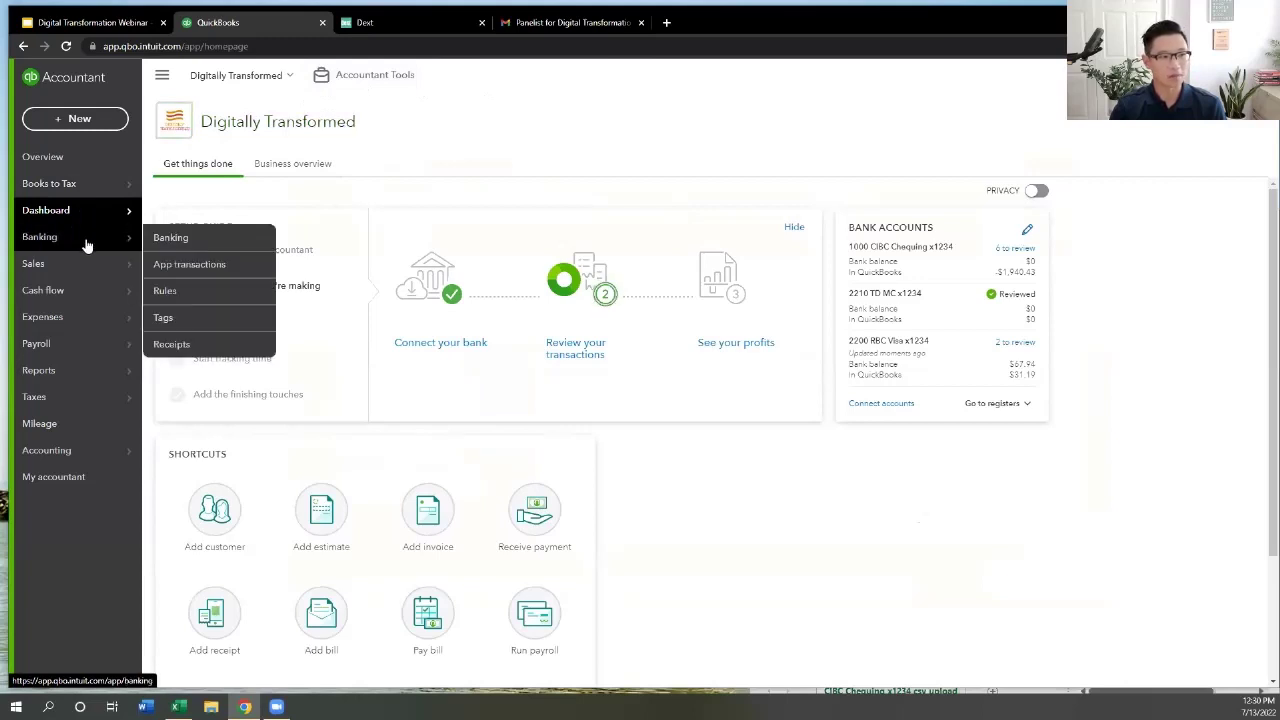
click(165, 237)
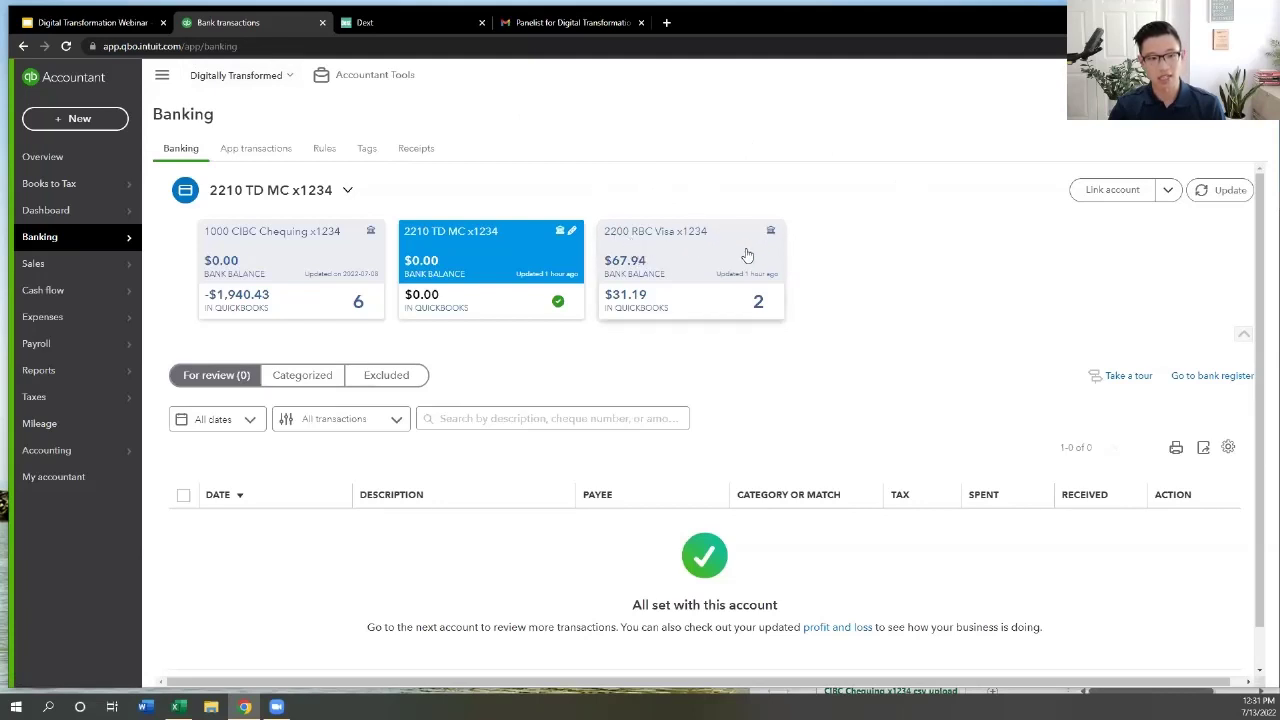
click(712, 242)
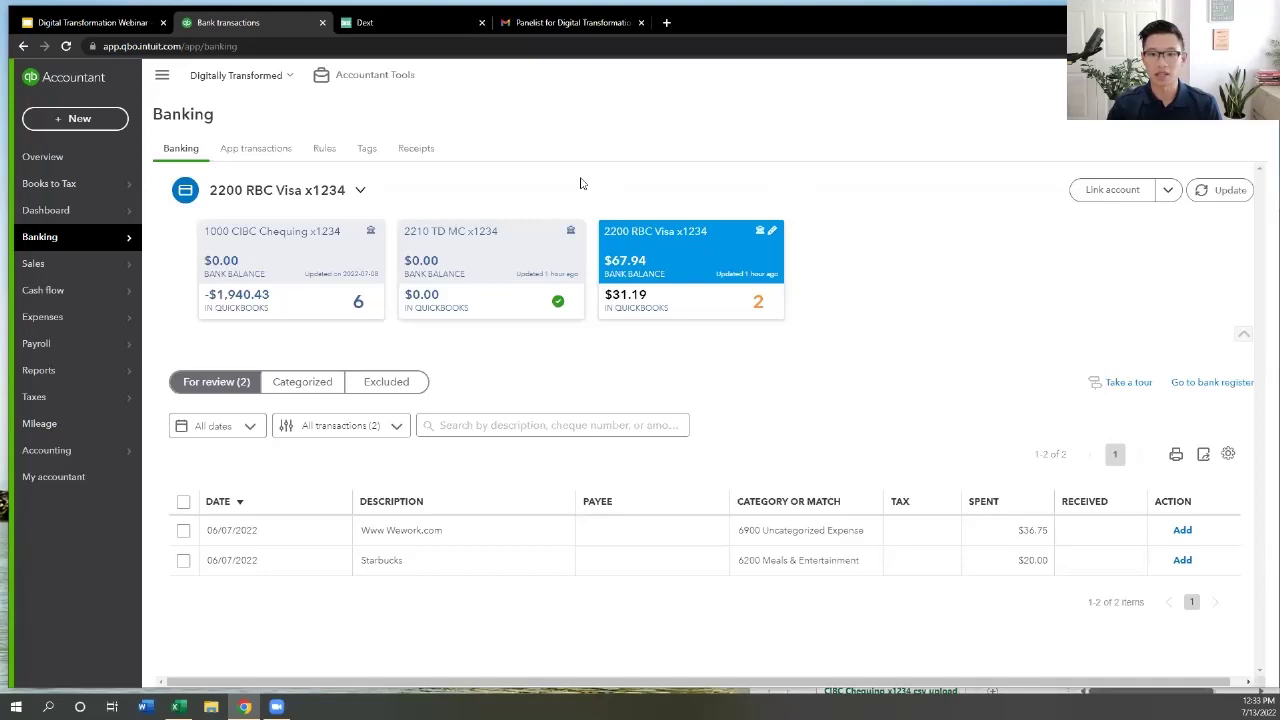
click(288, 263)
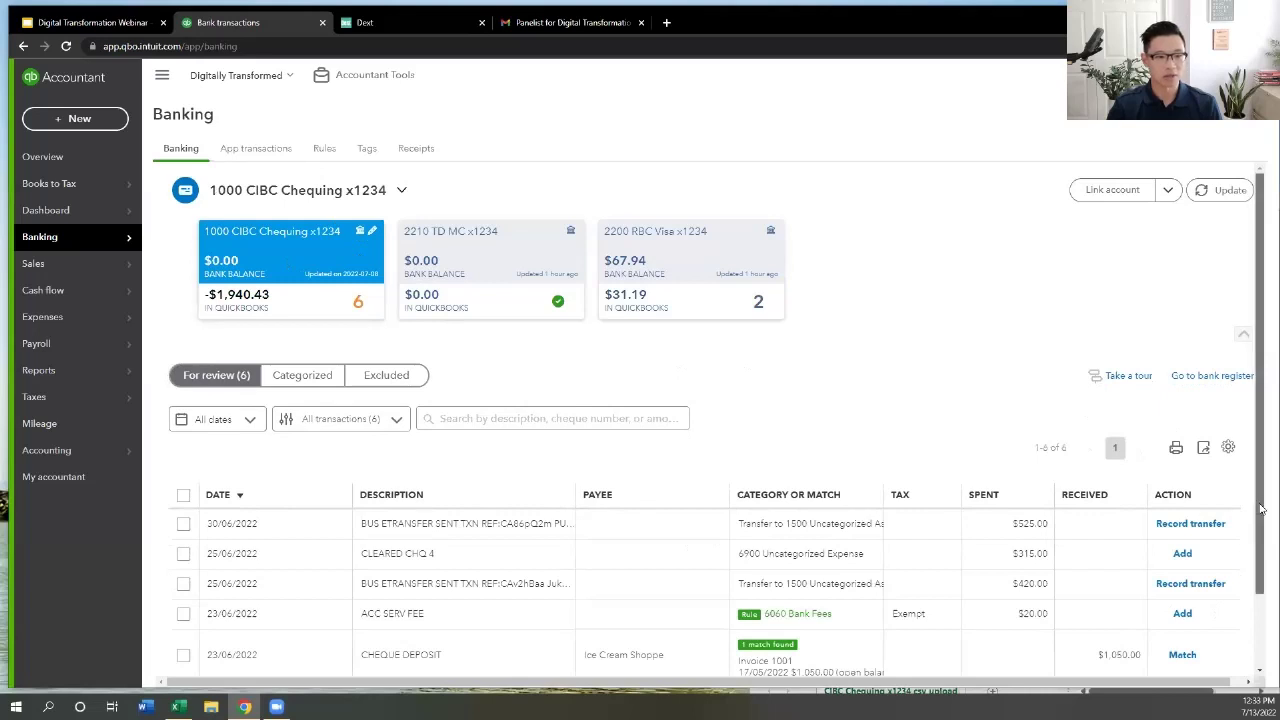
scroll(1063, 363, down, 1)
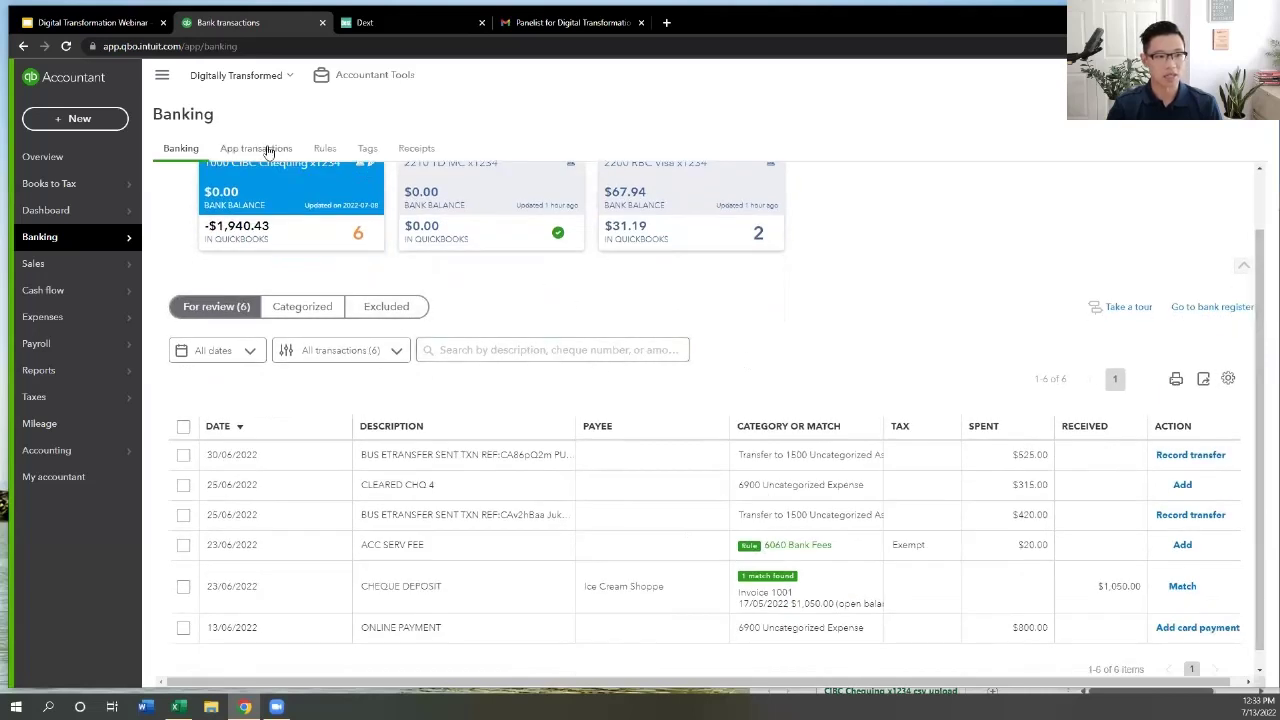
scroll(1253, 333, up, 1)
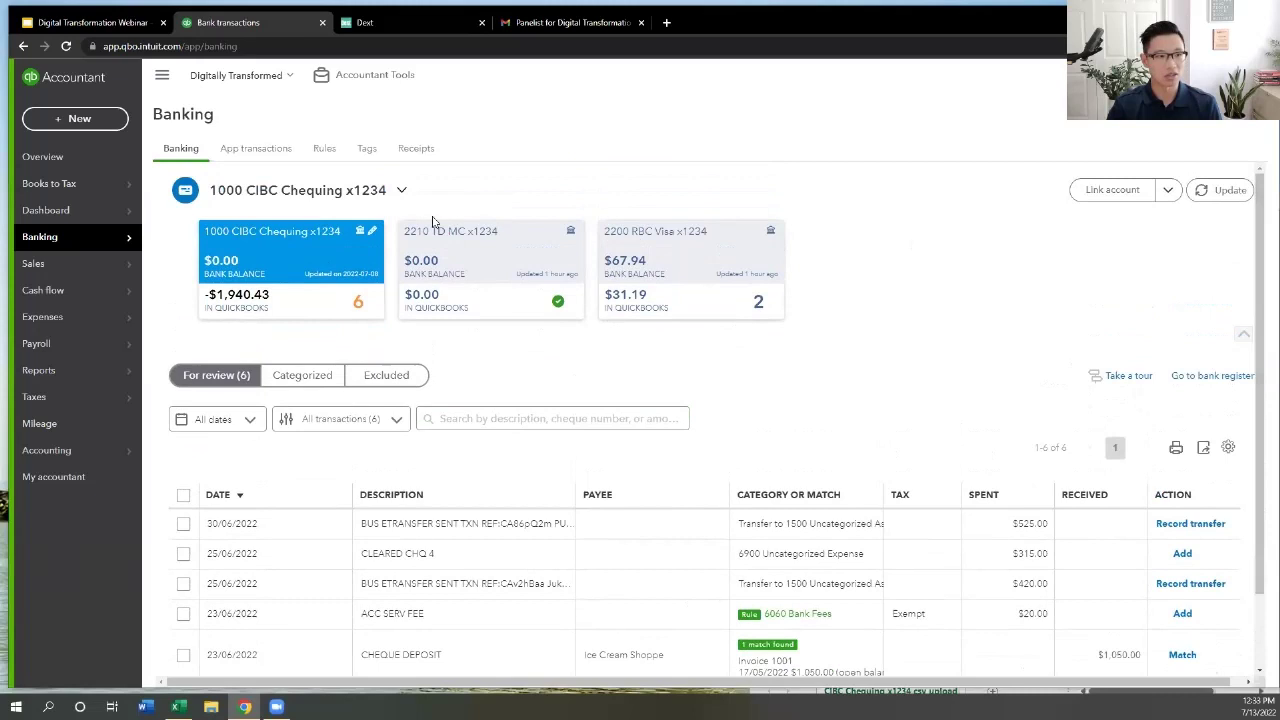
mouse_move(373, 240)
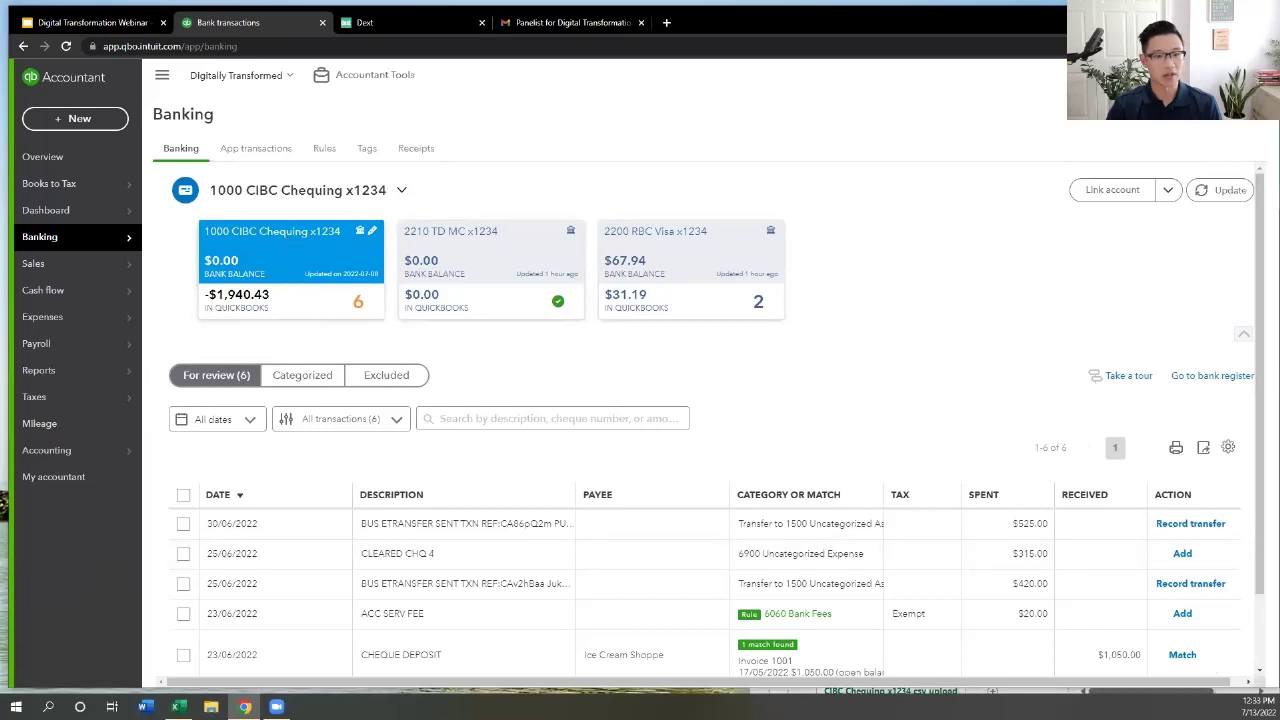
scroll(1262, 535, down, 1)
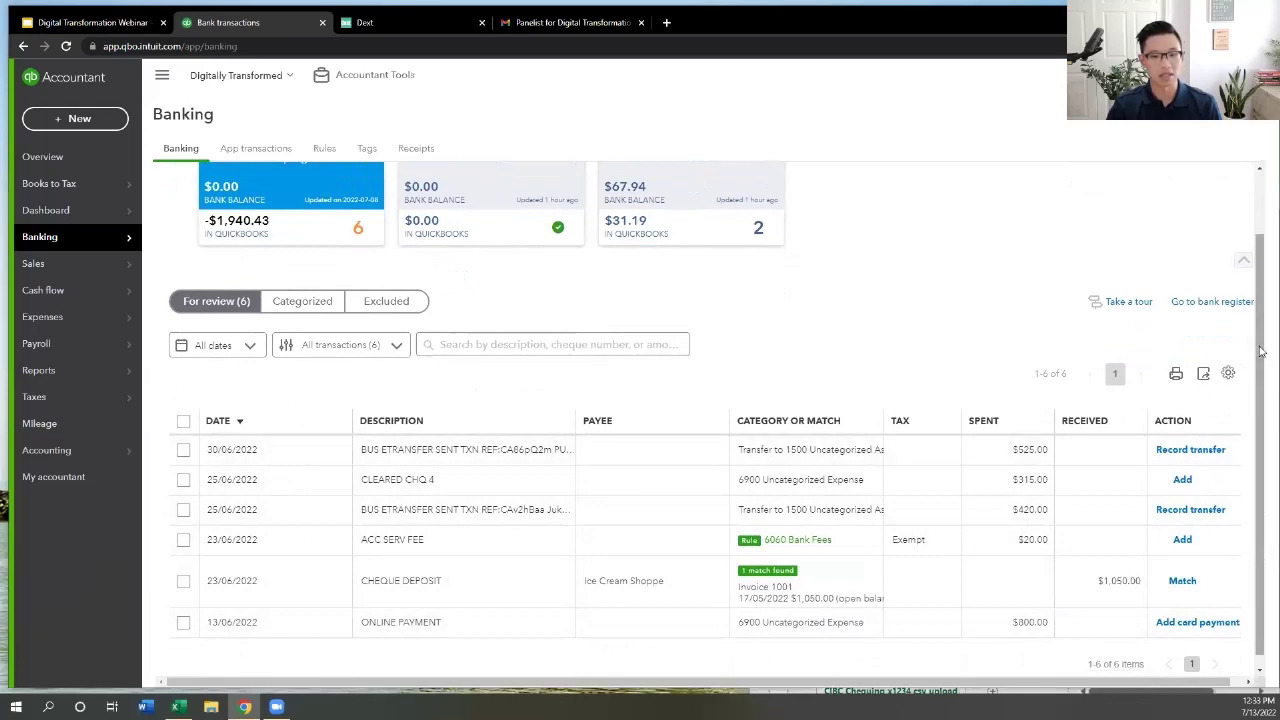
scroll(1261, 350, up, 1)
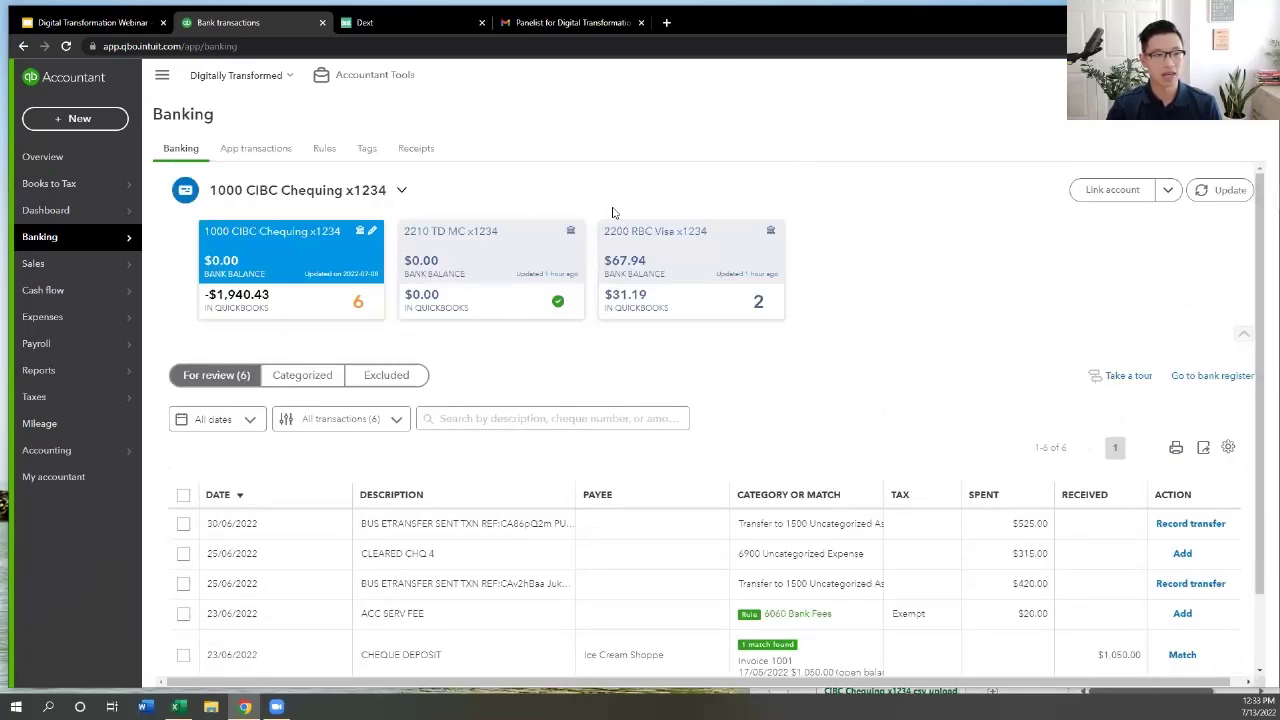
For the 2210 TD MC account, start a file import and upload the "TD MC x1234 csv upload" file
click(465, 239)
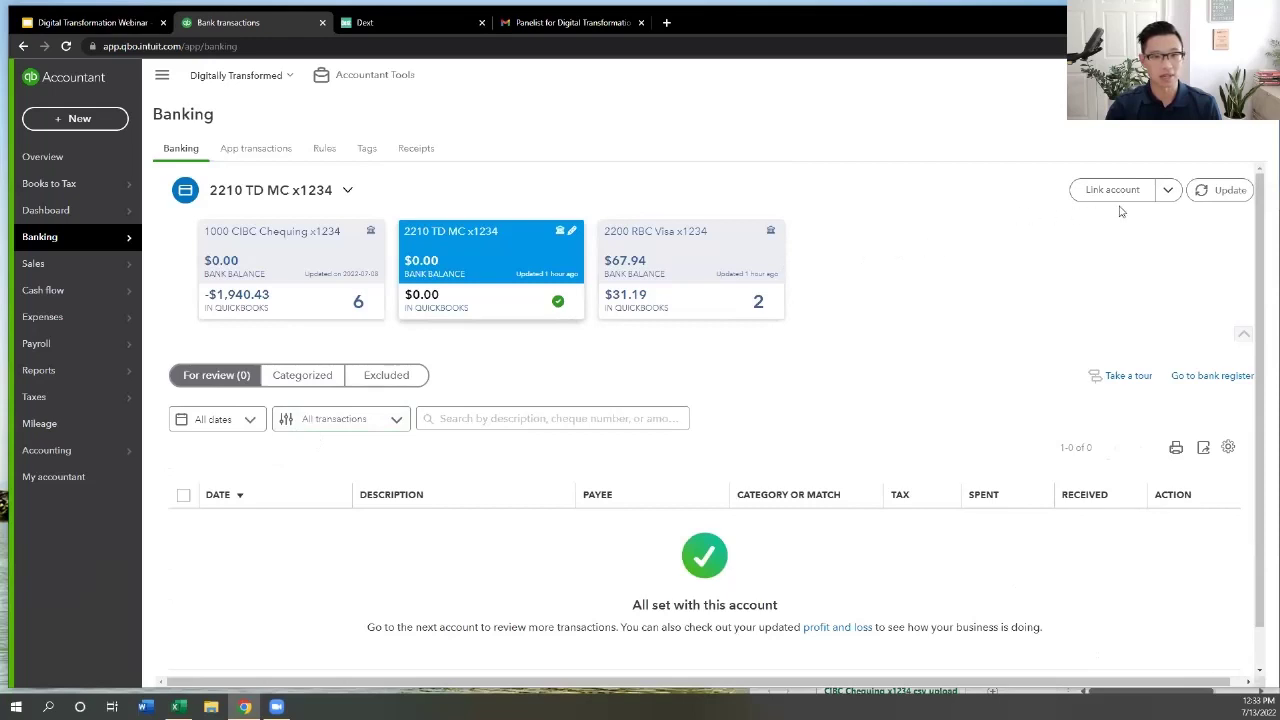
click(1168, 192)
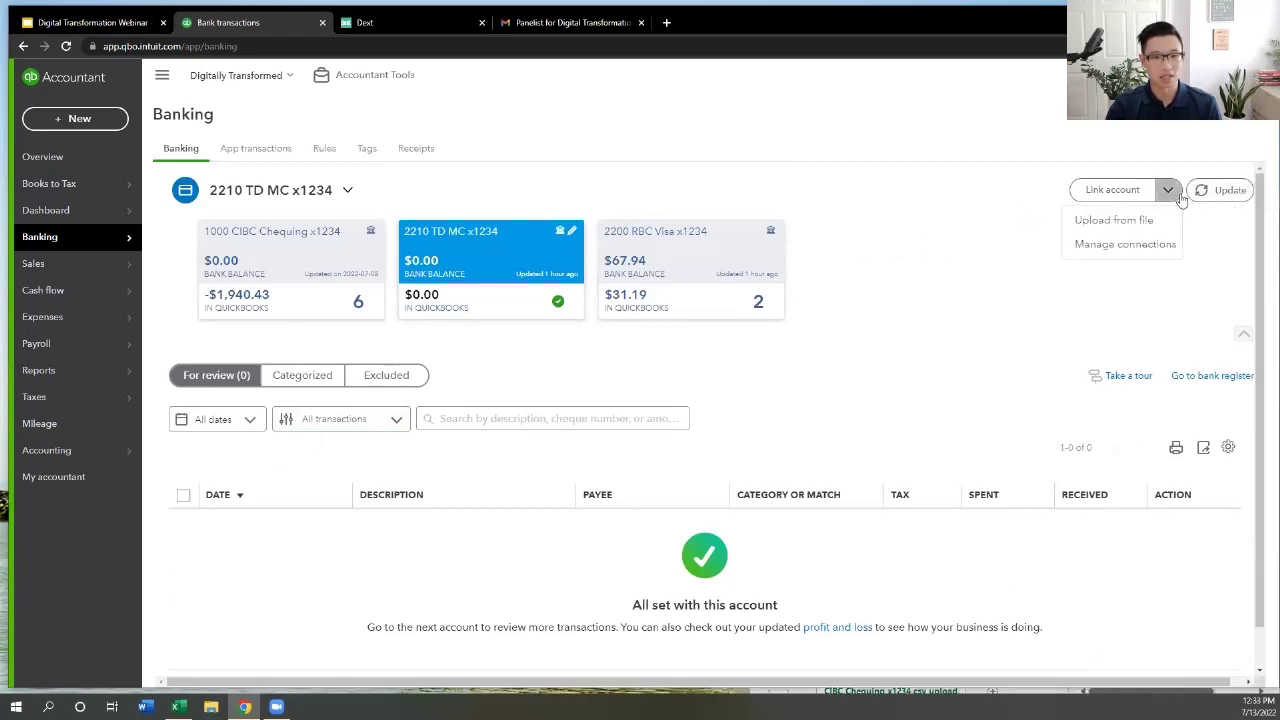
click(1133, 228)
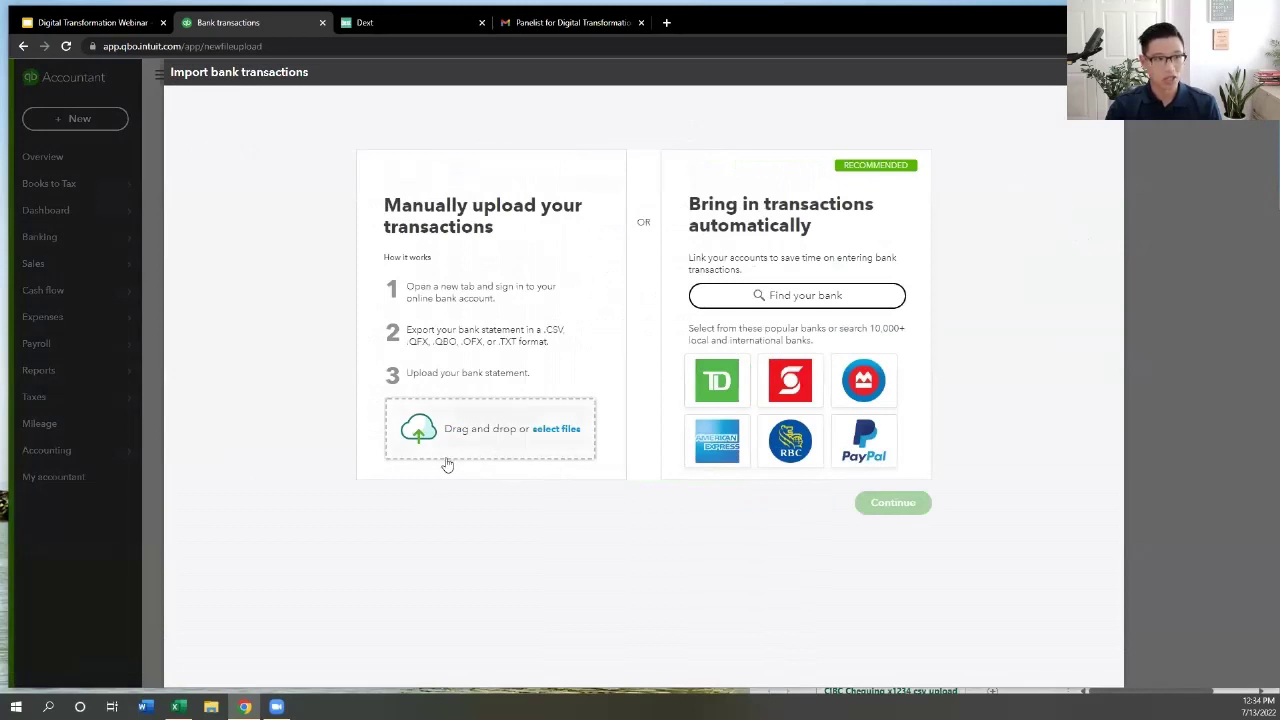
click(516, 440)
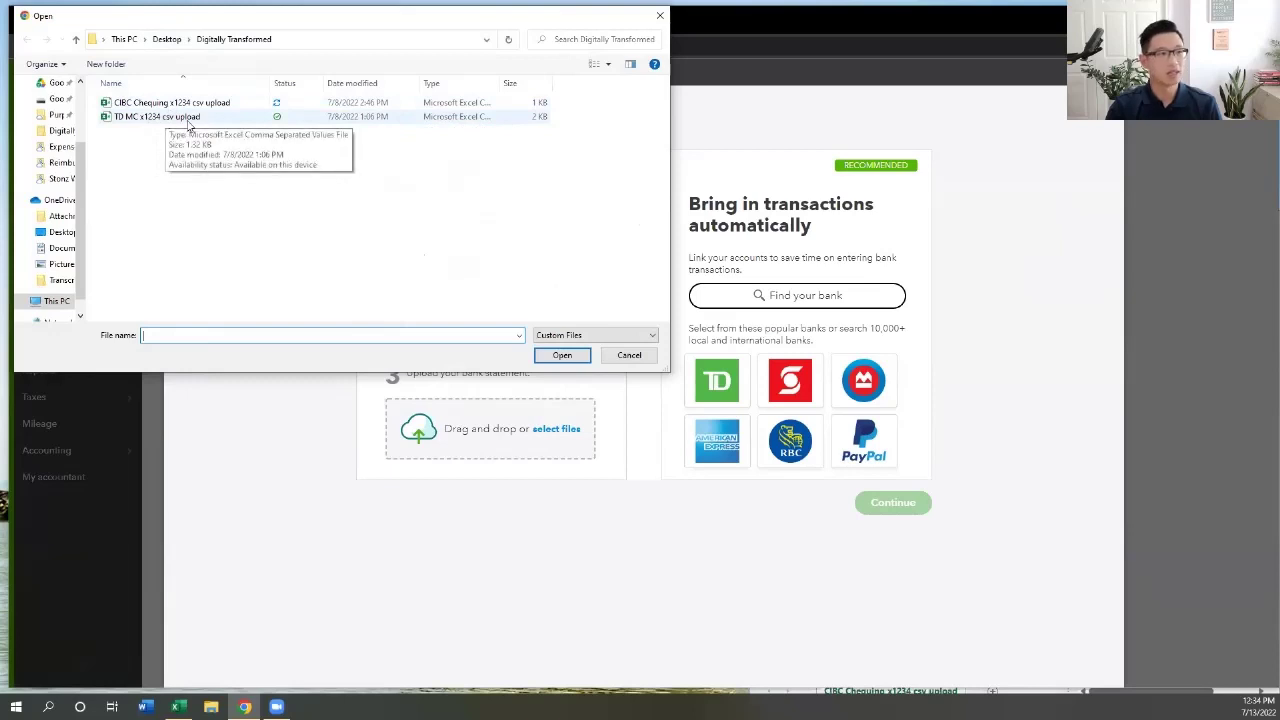
click(187, 119)
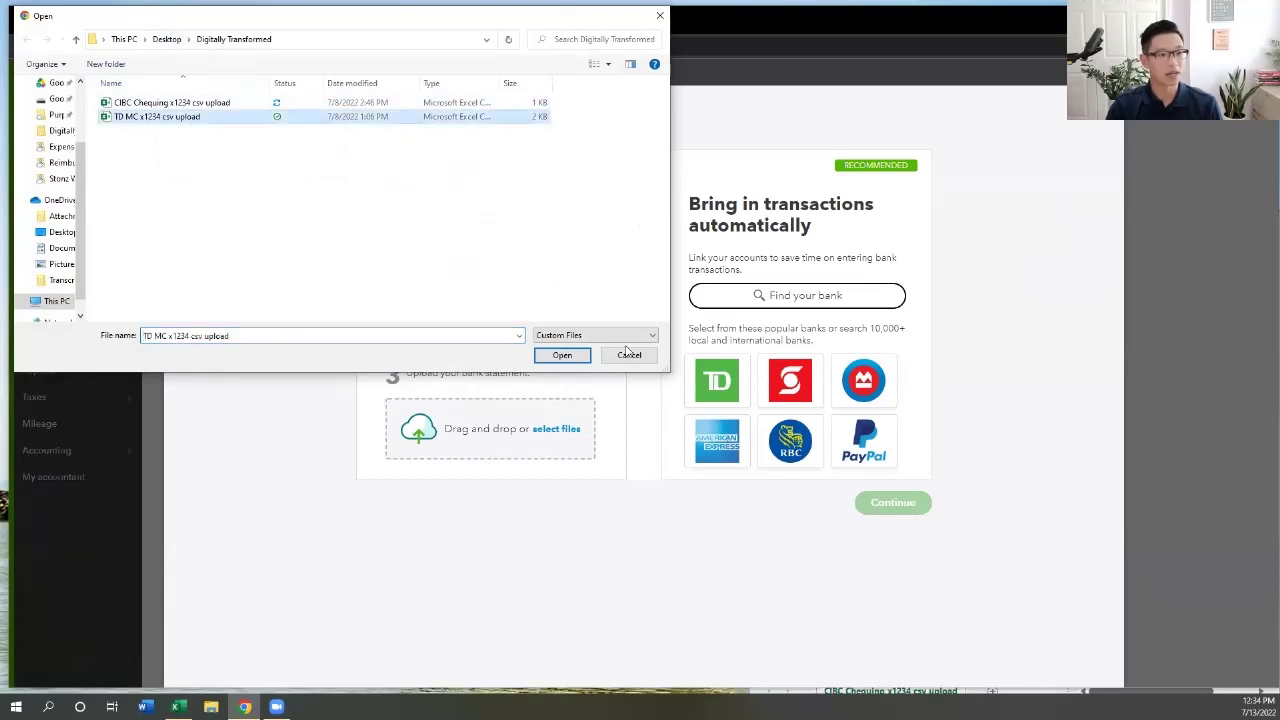
click(565, 356)
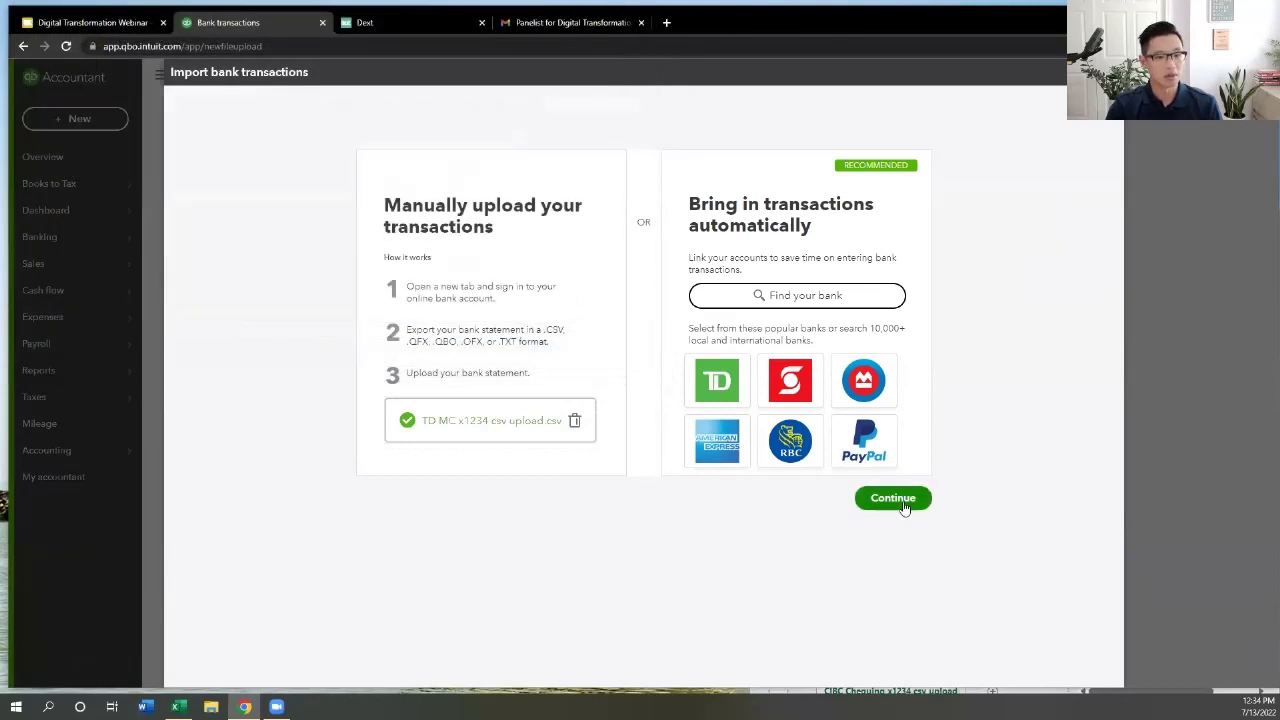
click(893, 498)
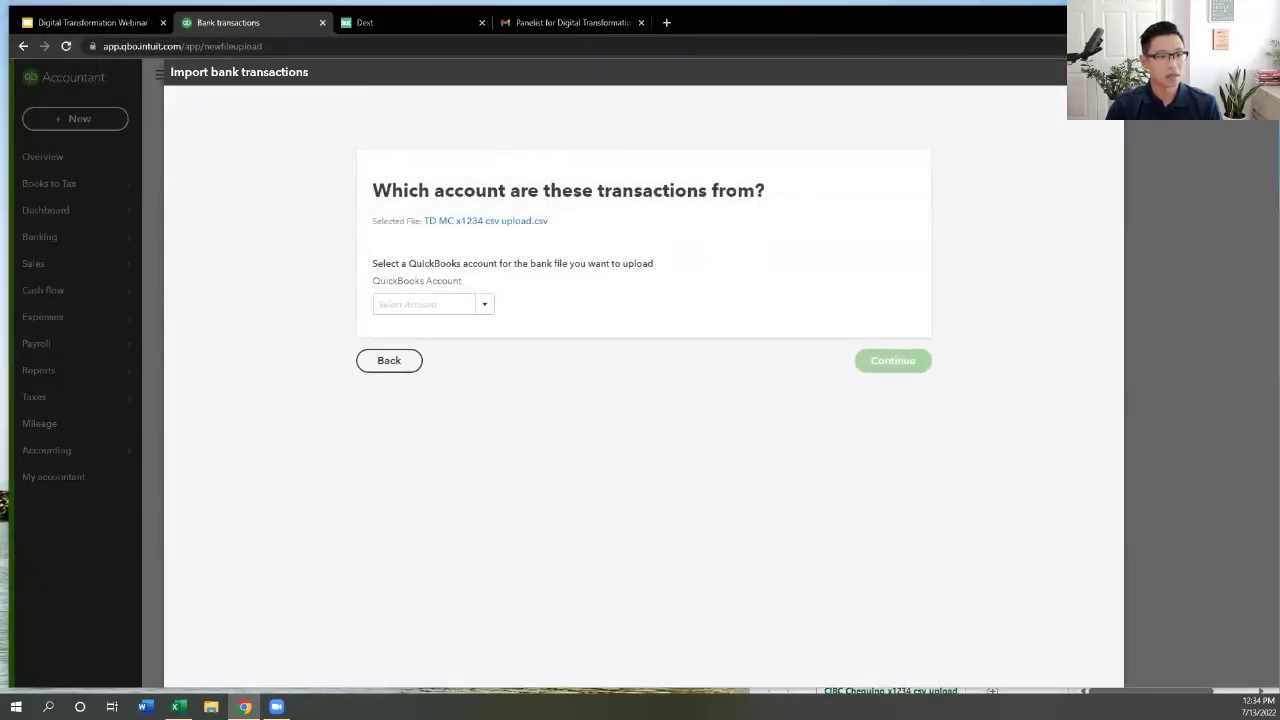
Assign the uploaded bank file to the 2210 TD MC x1234 account and proceed to the file setup
click(484, 304)
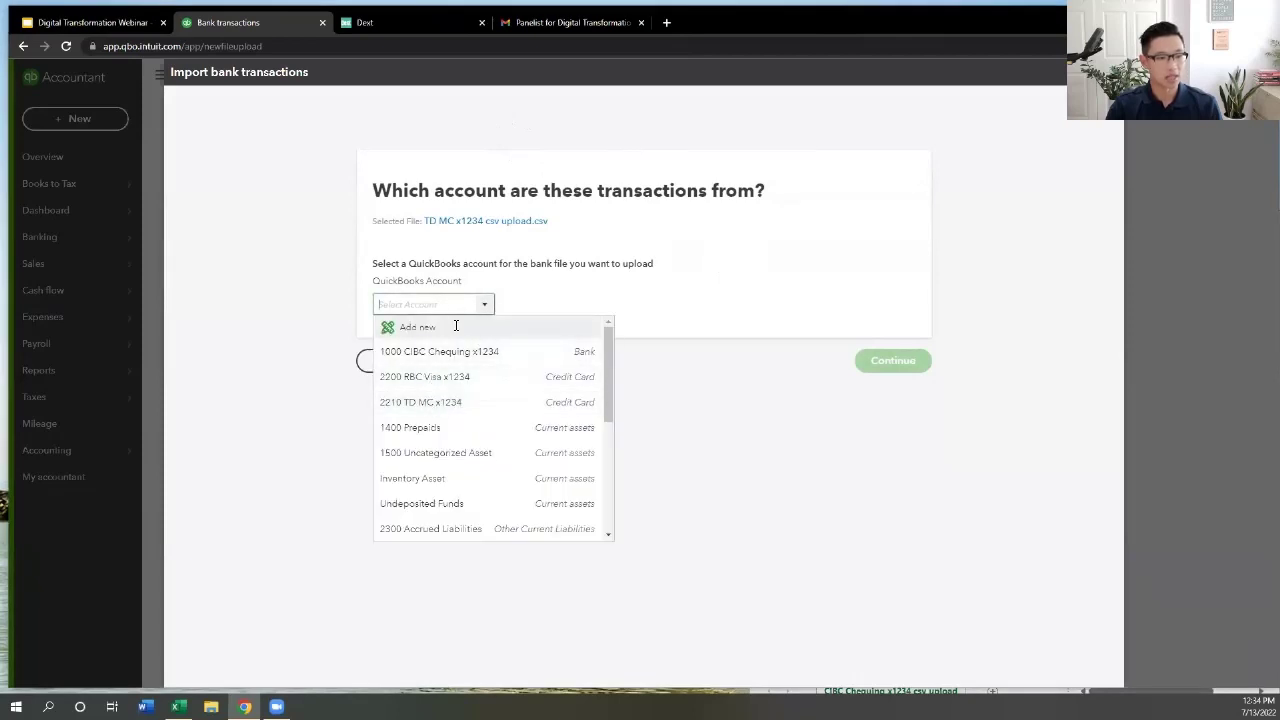
click(441, 404)
click(885, 362)
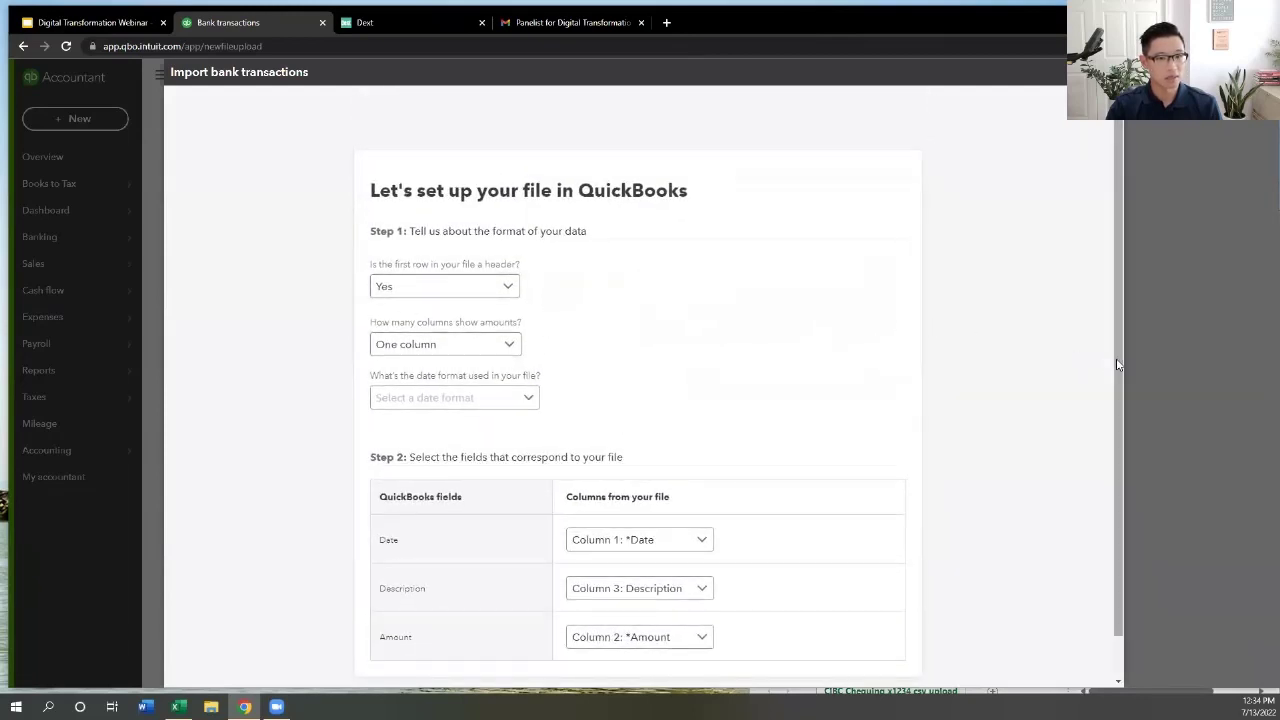
Set the file's date format to dd/MM/yyyy and accept the suggested column mapping
scroll(1118, 365, down, 2)
click(526, 354)
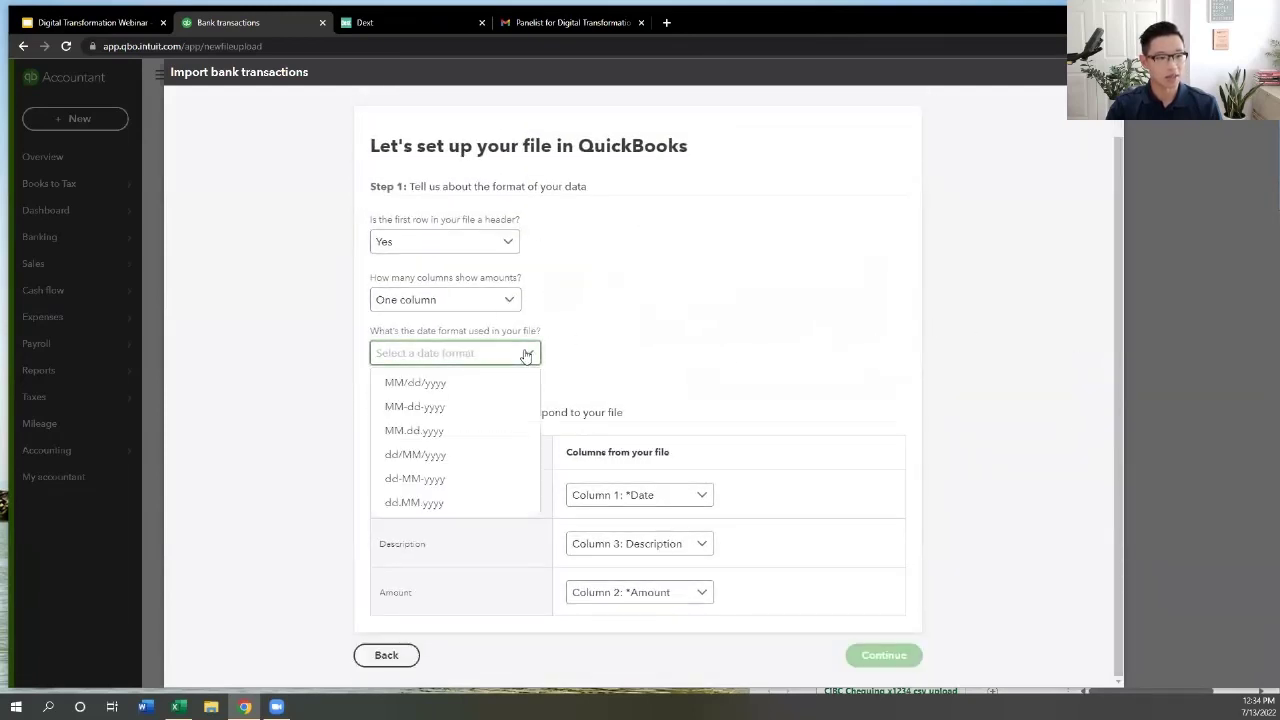
click(449, 461)
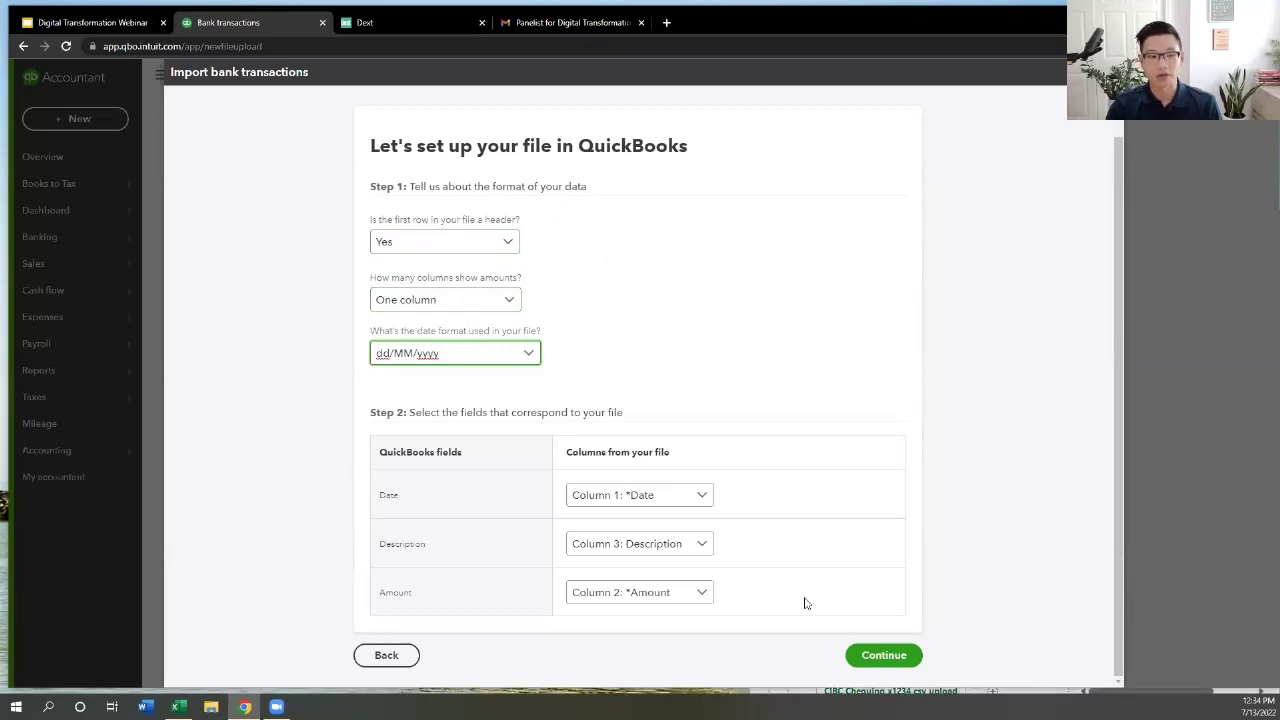
click(884, 656)
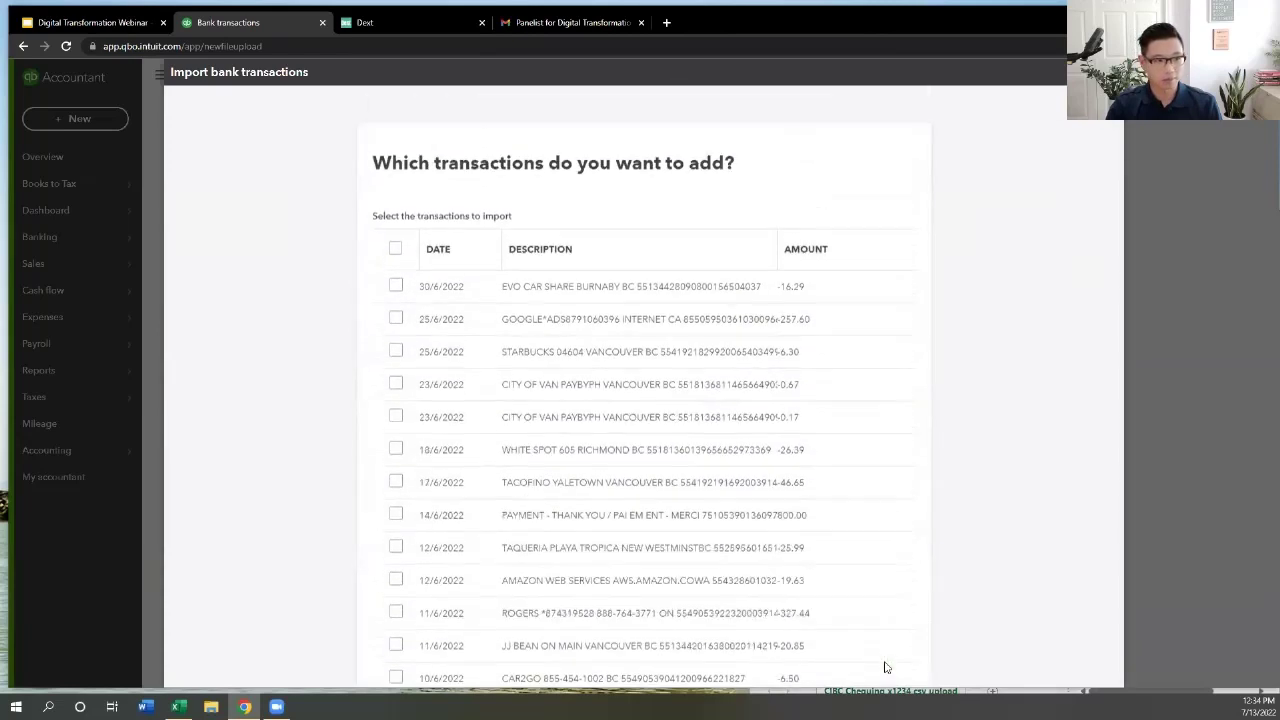
Select all transactions listed in the file, confirm their import and finish the import
drag(1116, 426, 1104, 485)
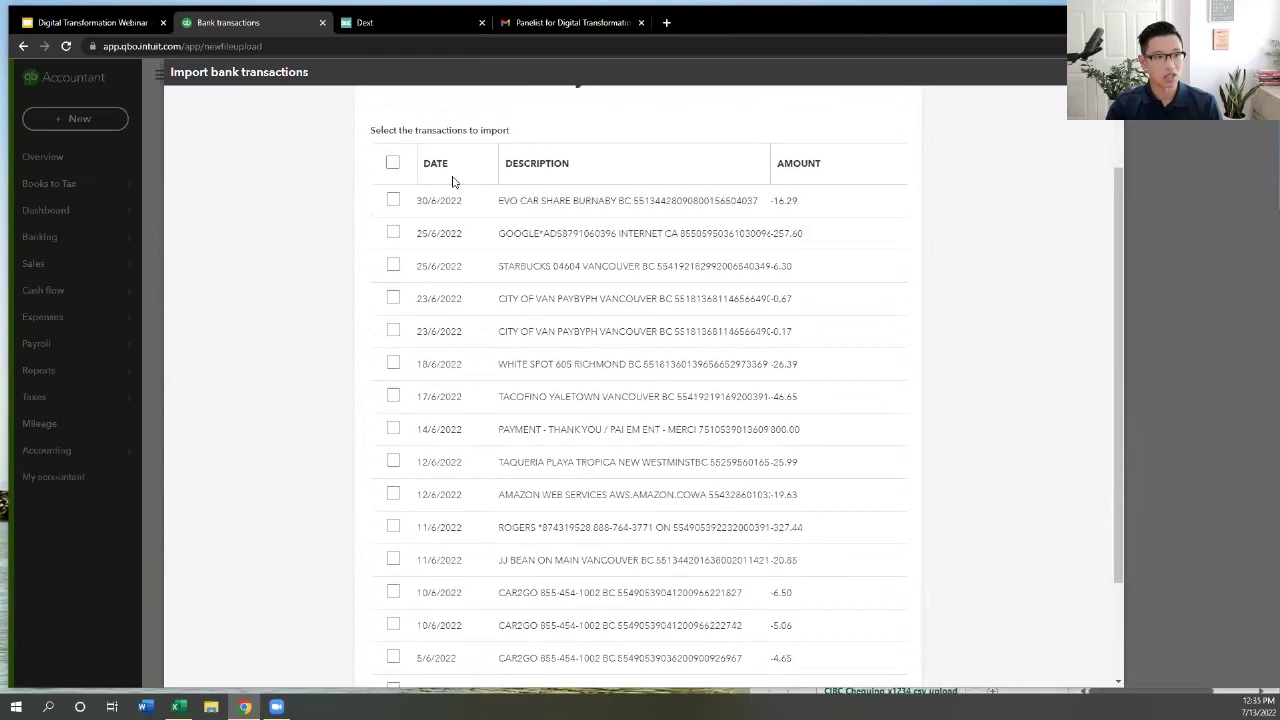
click(393, 163)
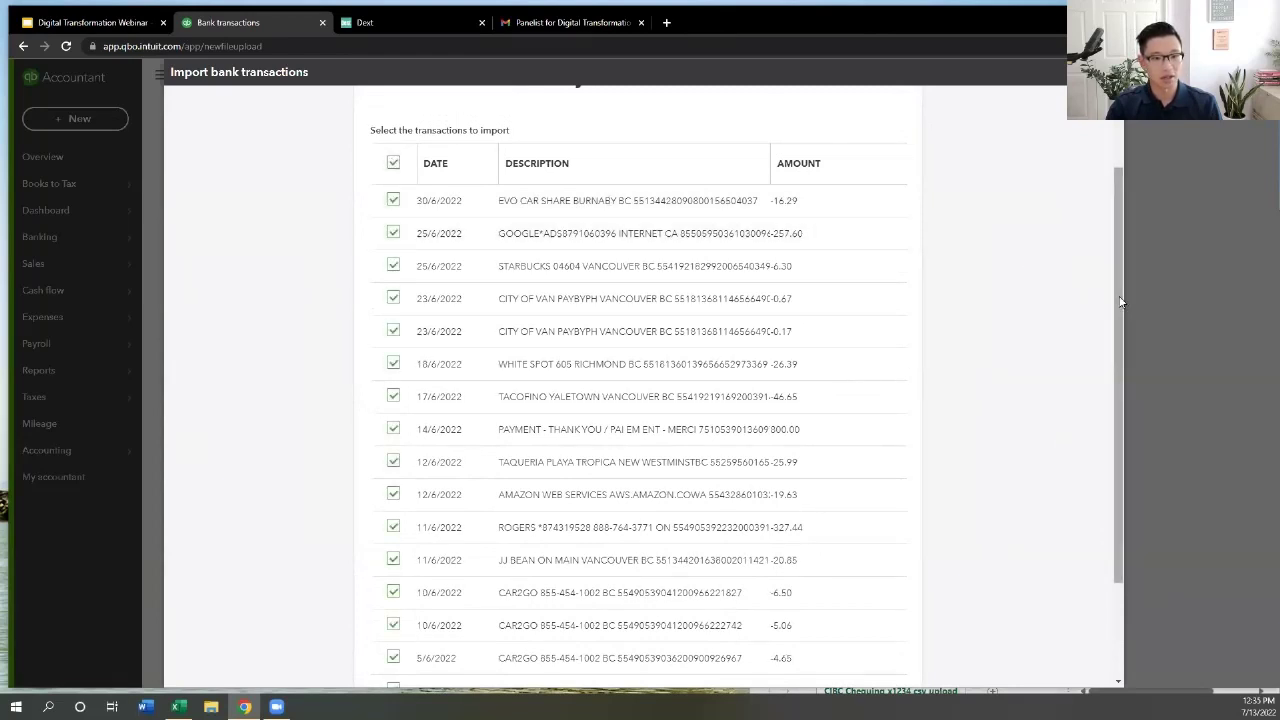
drag(1120, 302, 1094, 397)
click(868, 664)
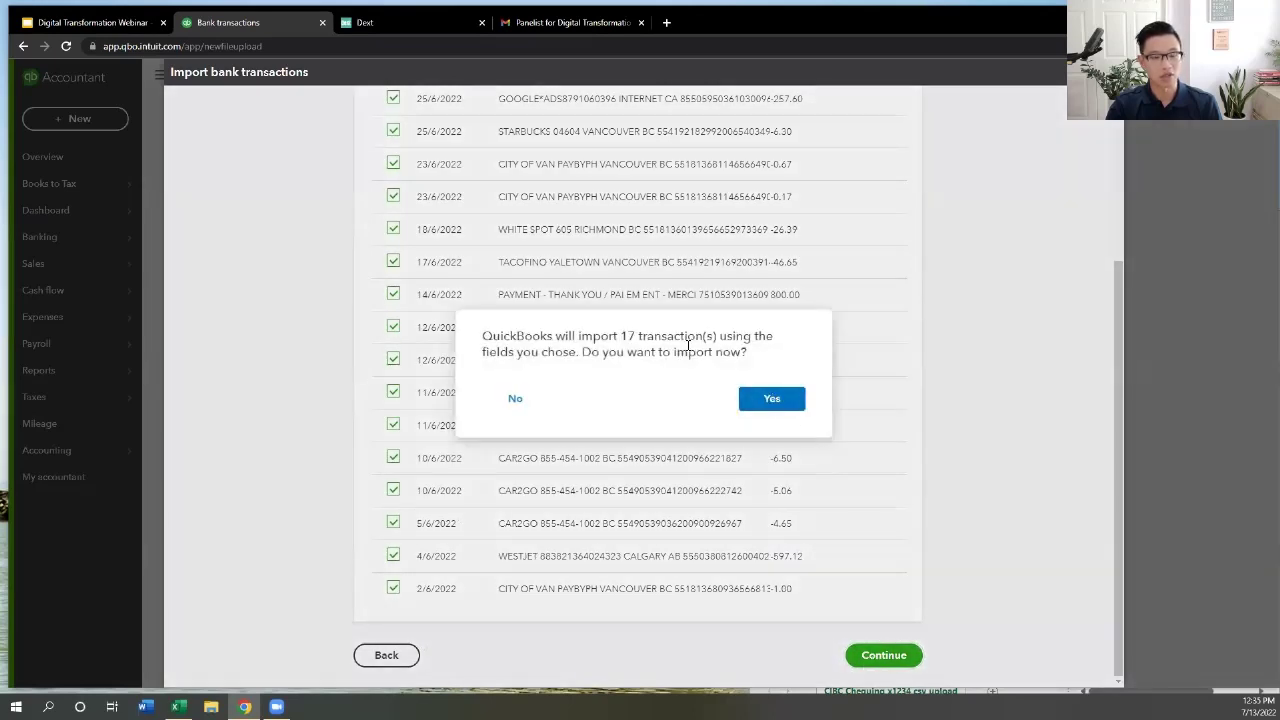
click(766, 400)
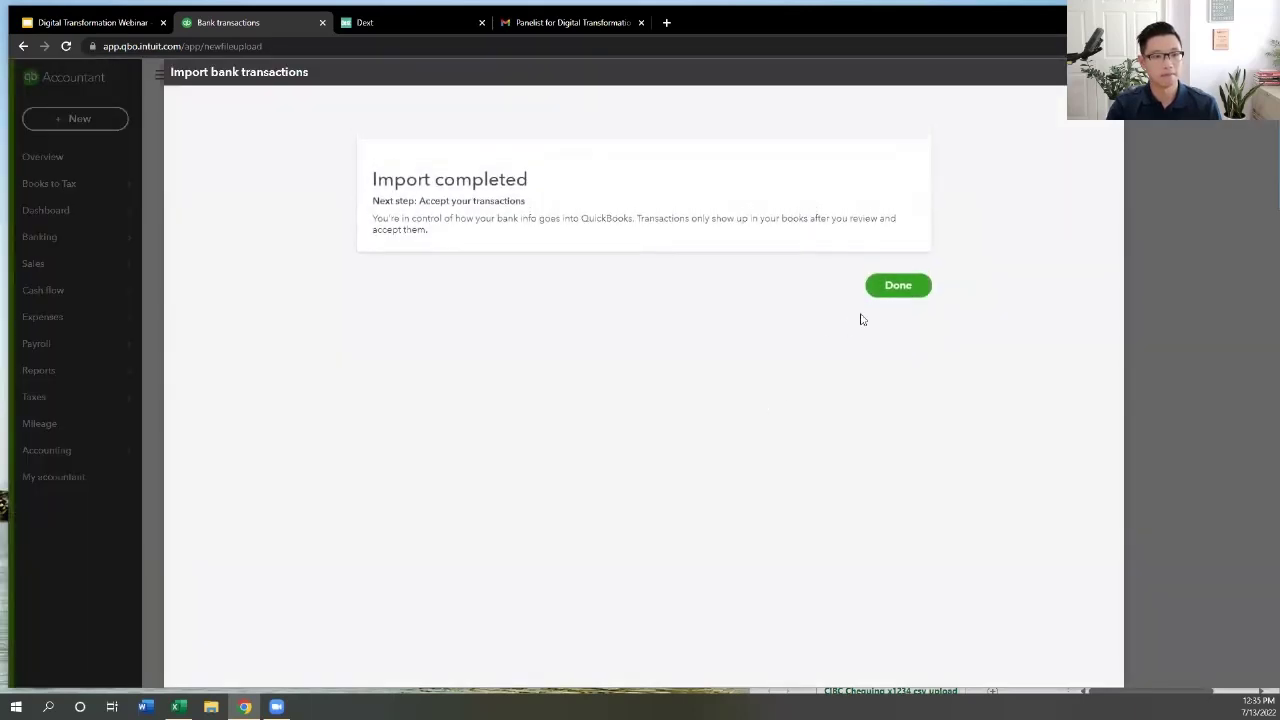
click(900, 290)
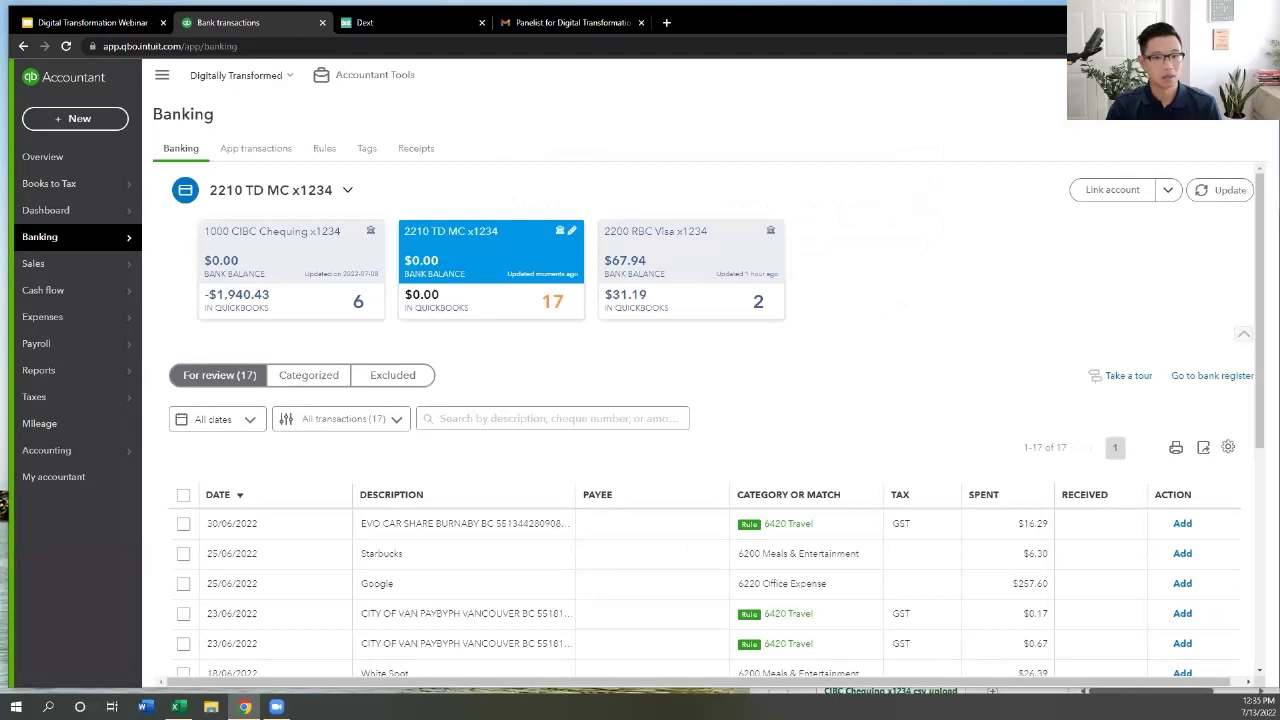
Examine the imported 2210 TD MC transactions with their suggested categories and matches, also checking the 1000 CIBC Chequing account
mouse_move(1262, 350)
mouse_down()
mouse_move(1262, 426)
mouse_move(1262, 366)
mouse_up()
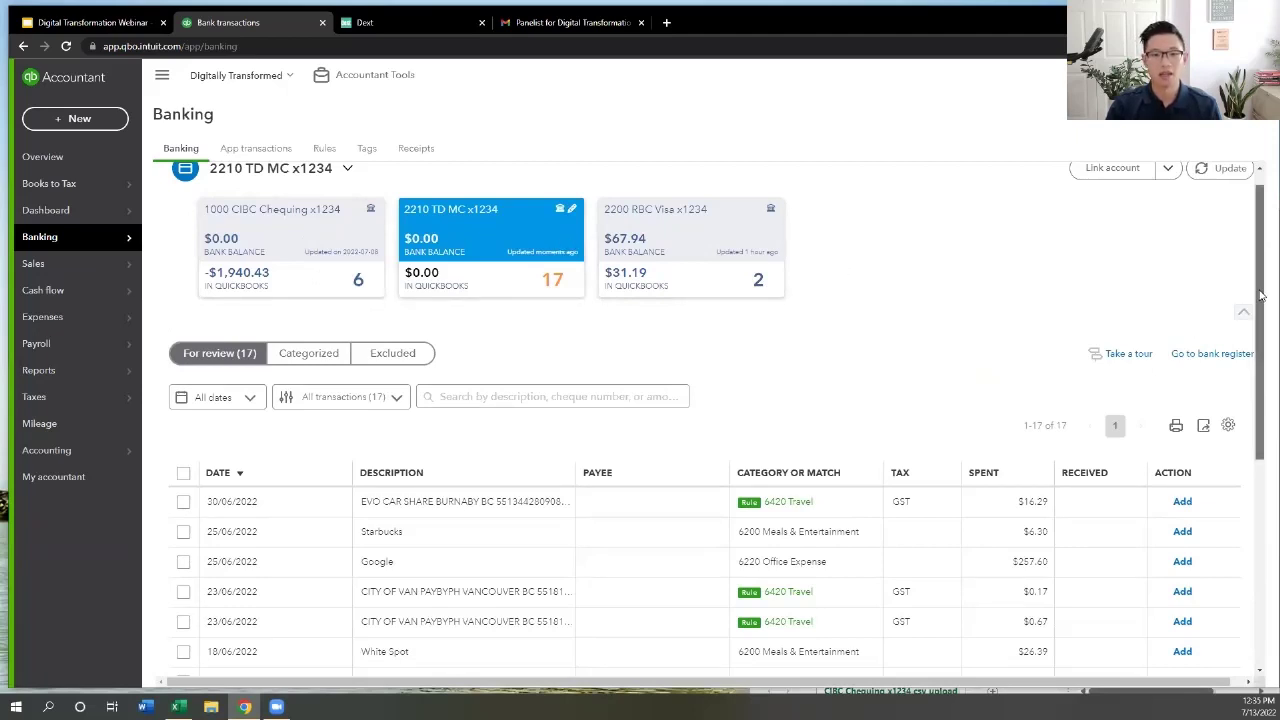
drag(1260, 314, 1260, 303)
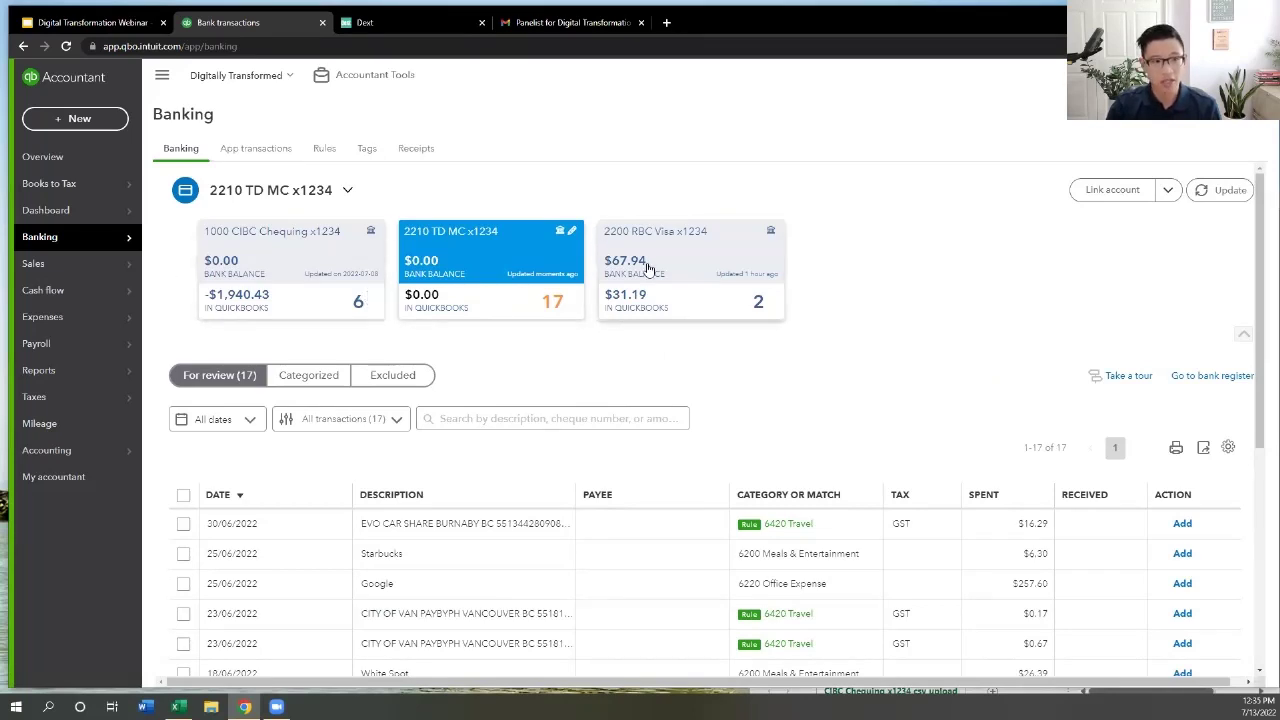
drag(1262, 343, 1262, 438)
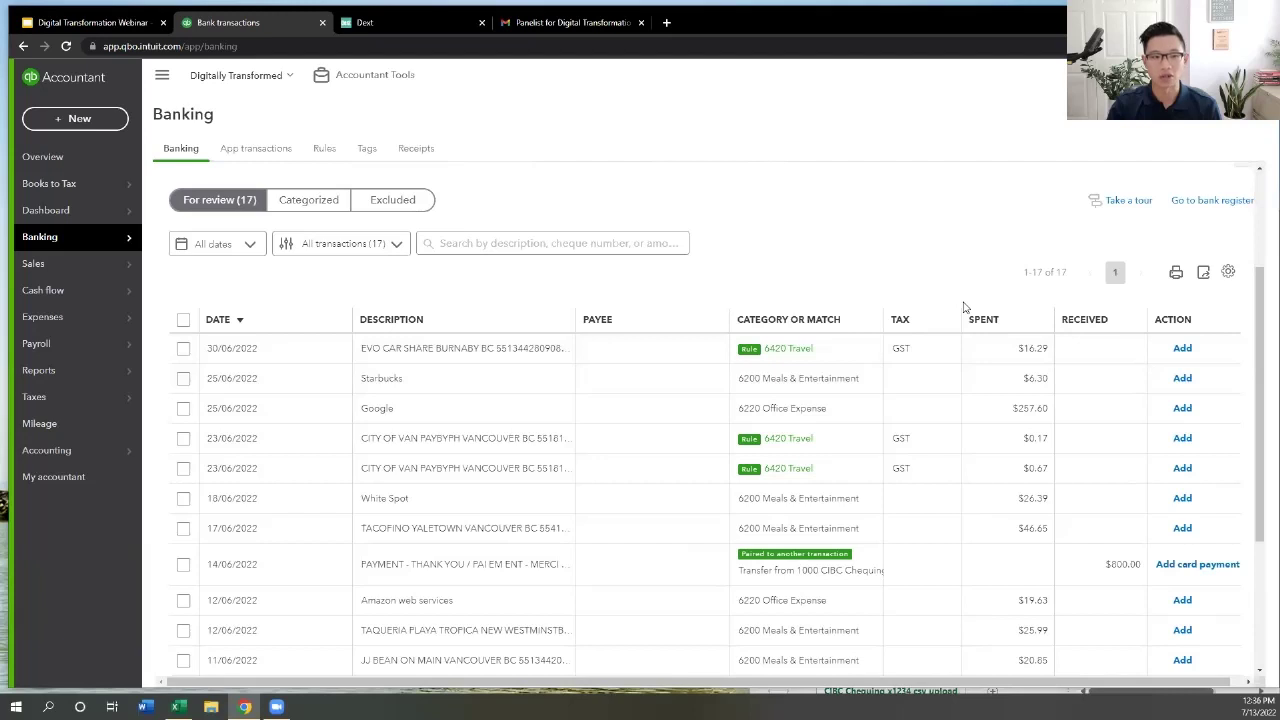
drag(1252, 319, 1252, 225)
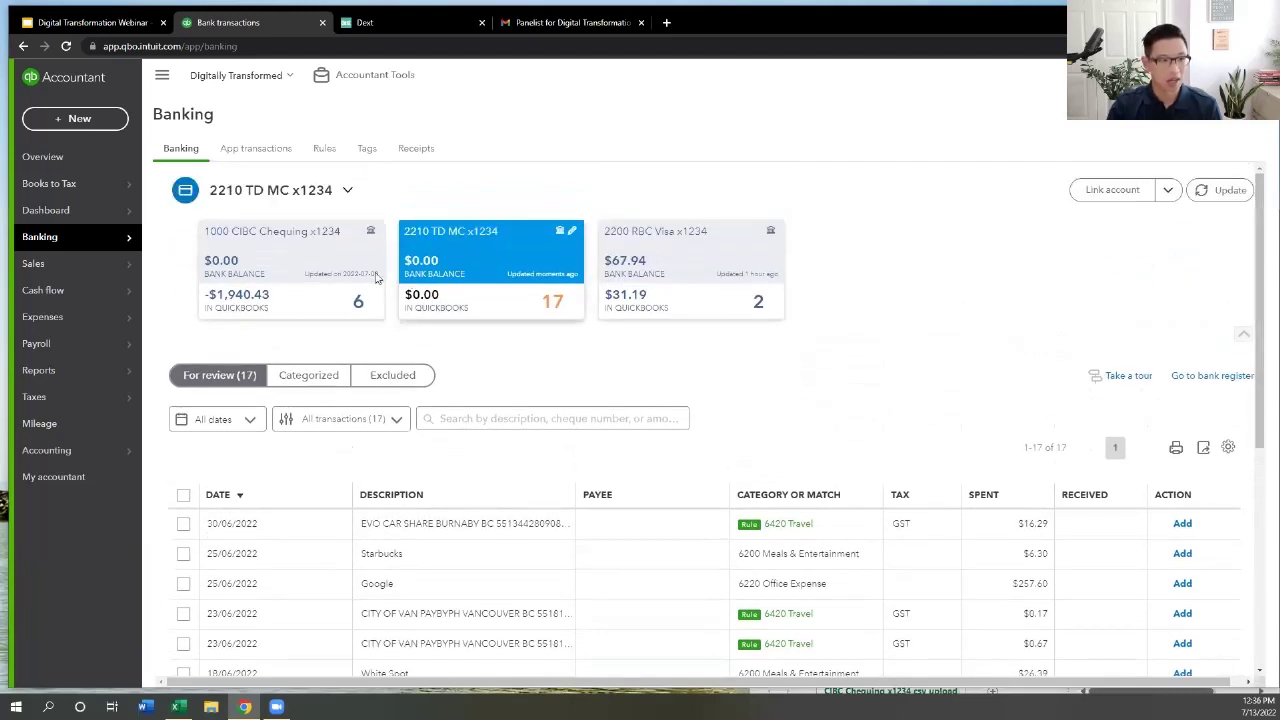
click(320, 270)
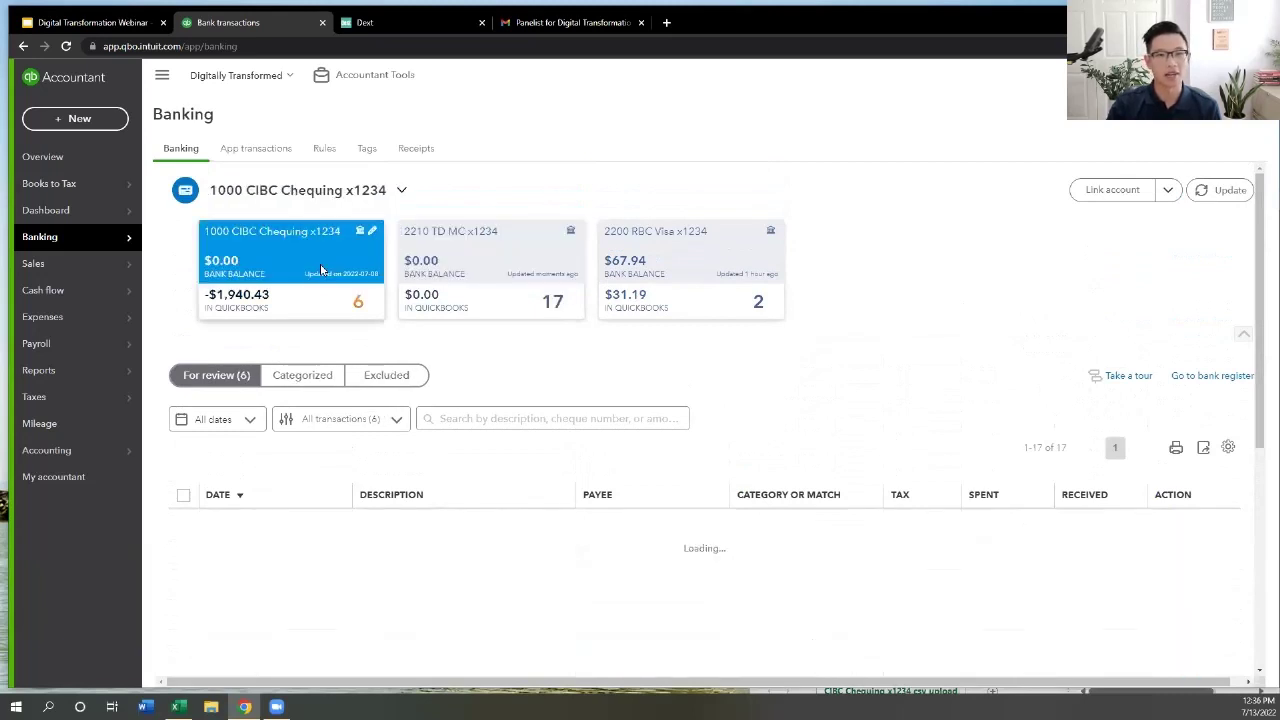
click(511, 287)
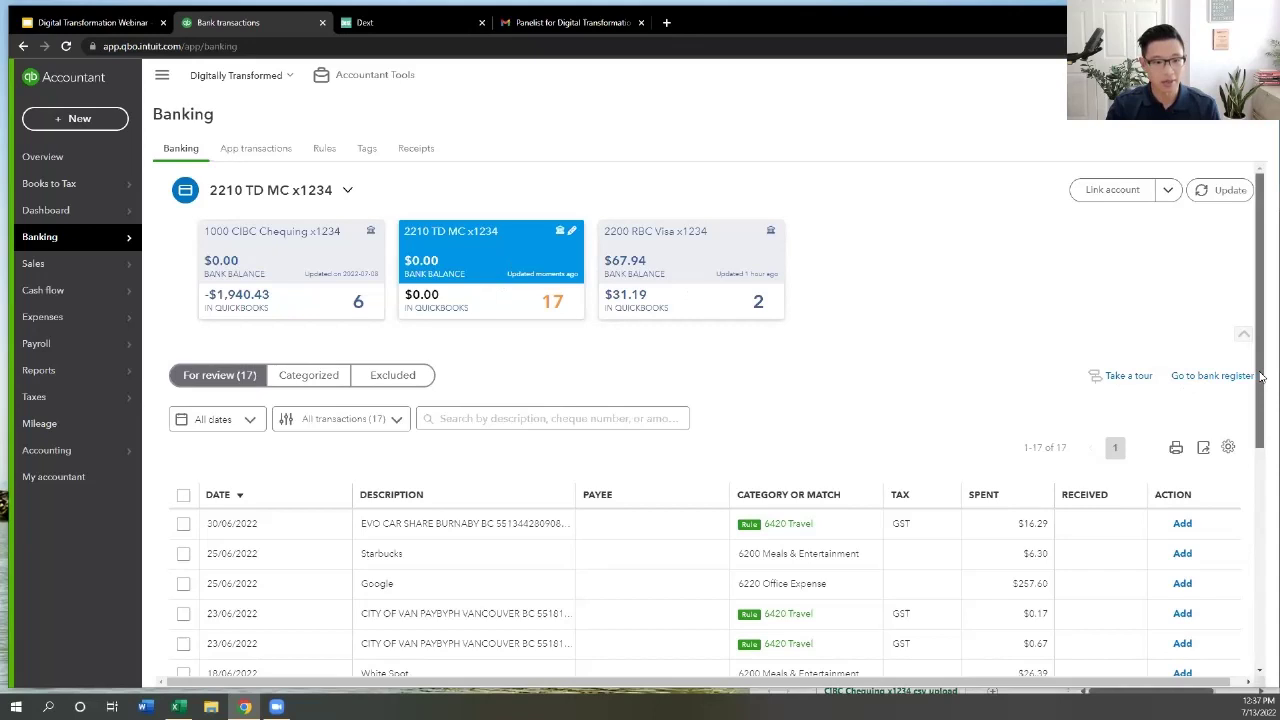
scroll(1260, 375, down, 1)
scroll(1260, 373, up, 1)
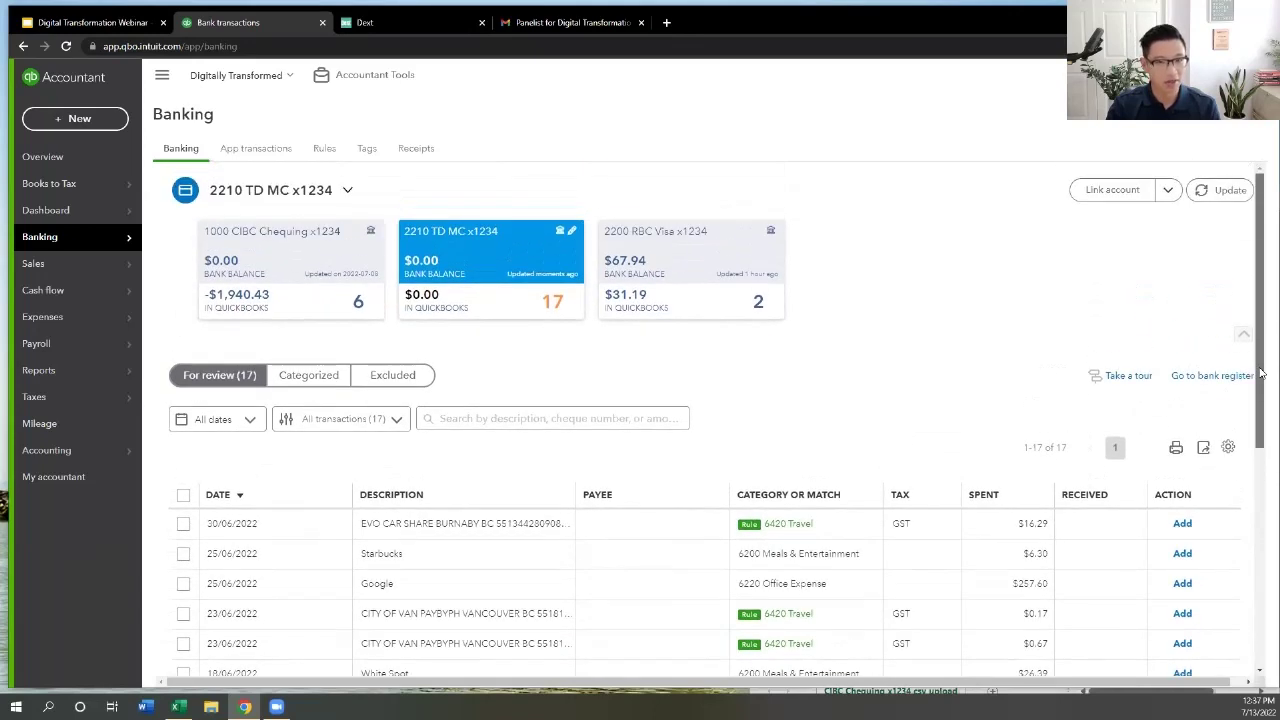
drag(1260, 373, 1260, 488)
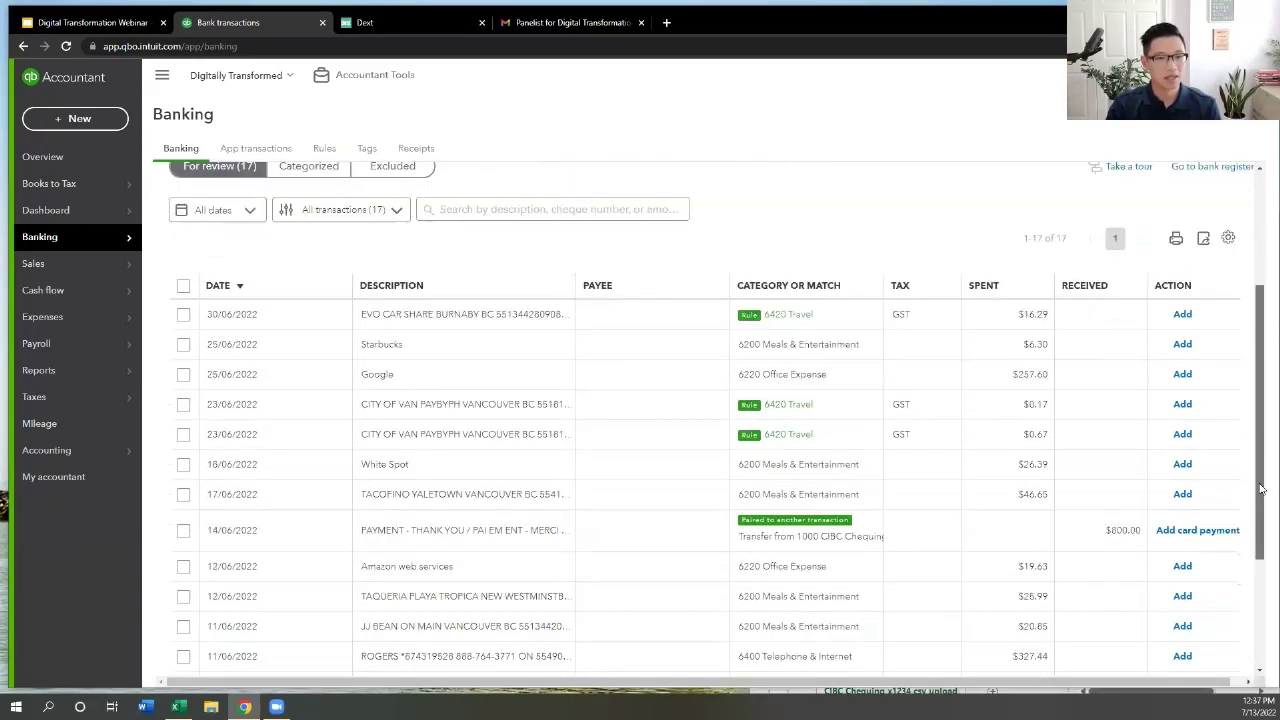
drag(1262, 510, 1262, 520)
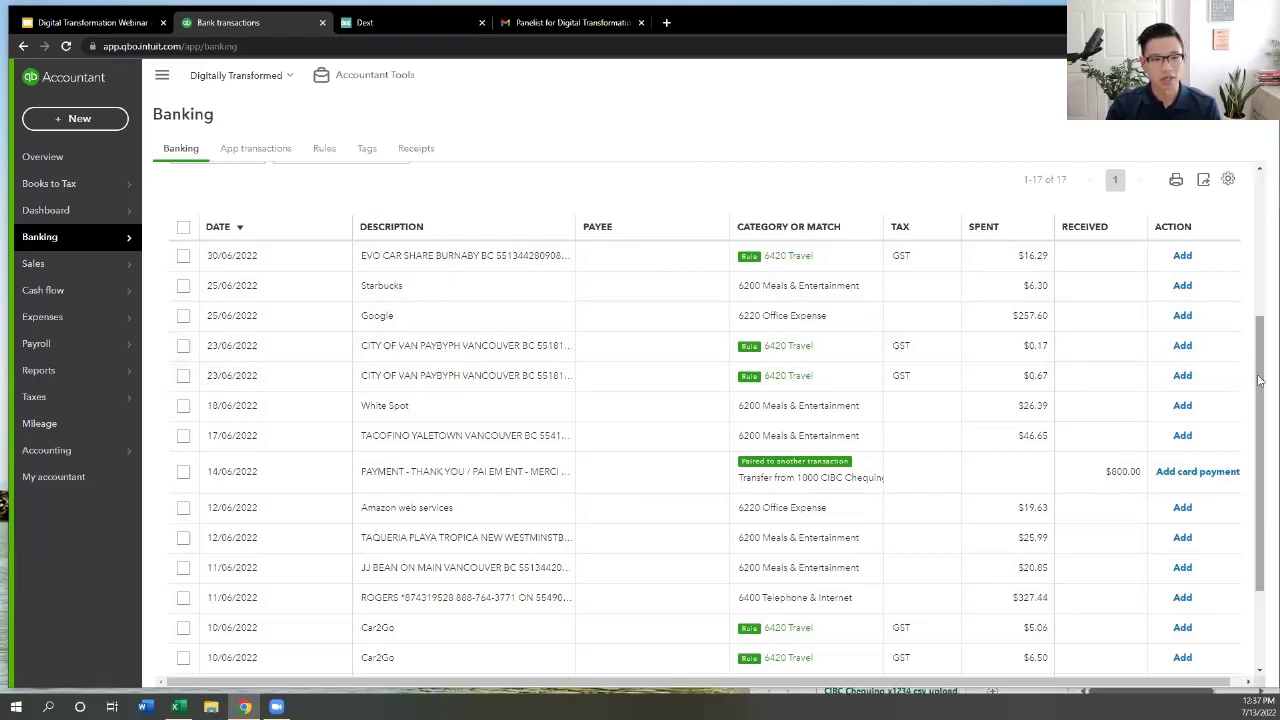
Examine the Travel rule applied to the EVO CAR SHARE transaction, including its conditions, category and tax options, and close it without saving
scroll(1259, 380, down, 1)
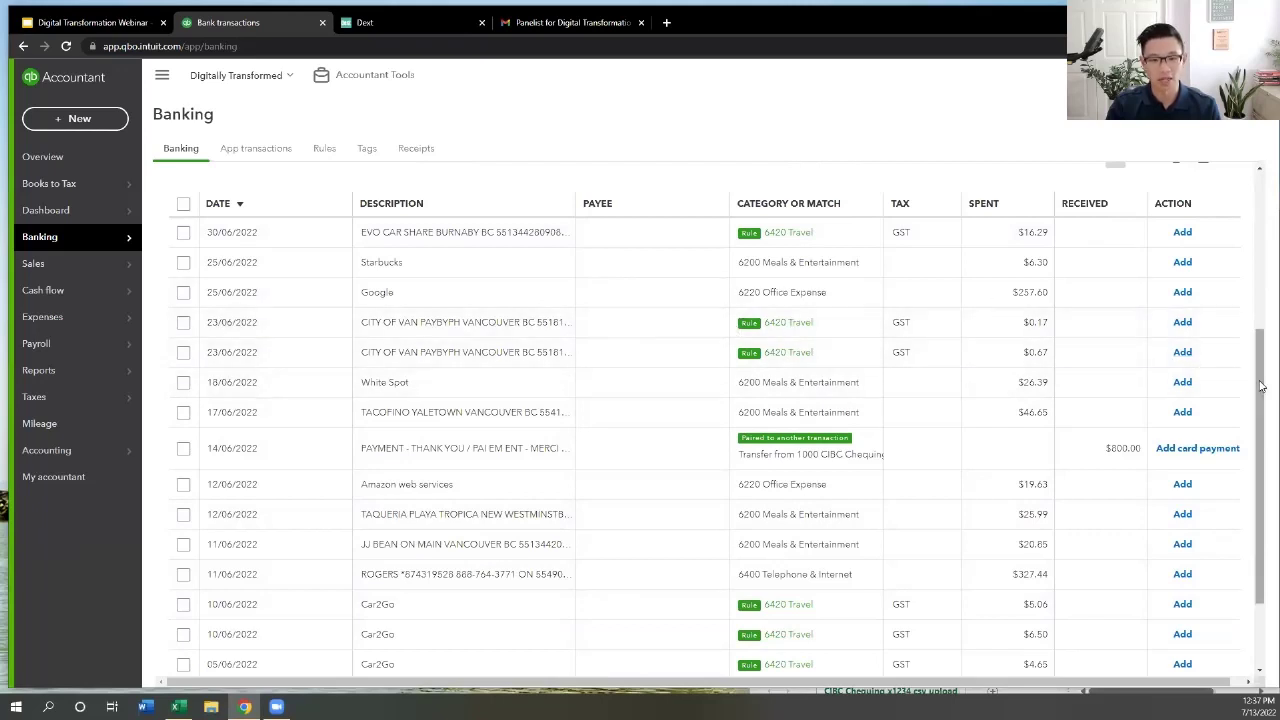
click(790, 233)
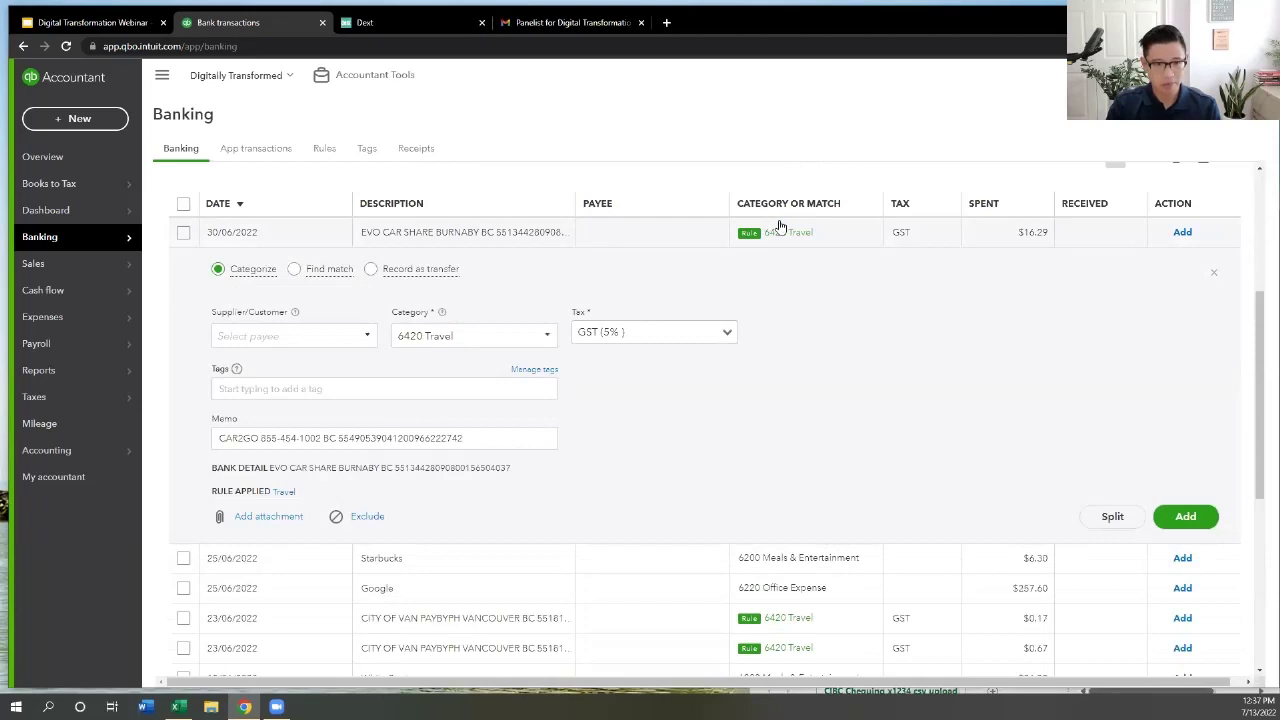
click(285, 492)
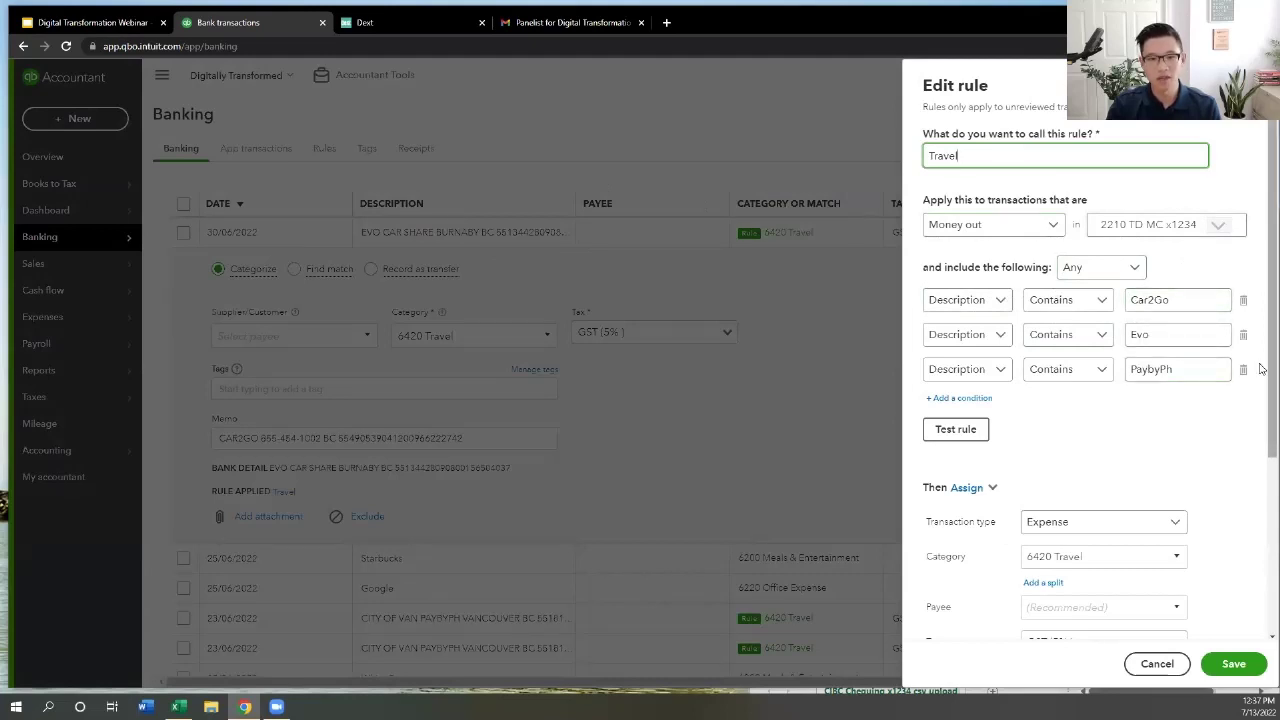
scroll(1260, 369, down, 2)
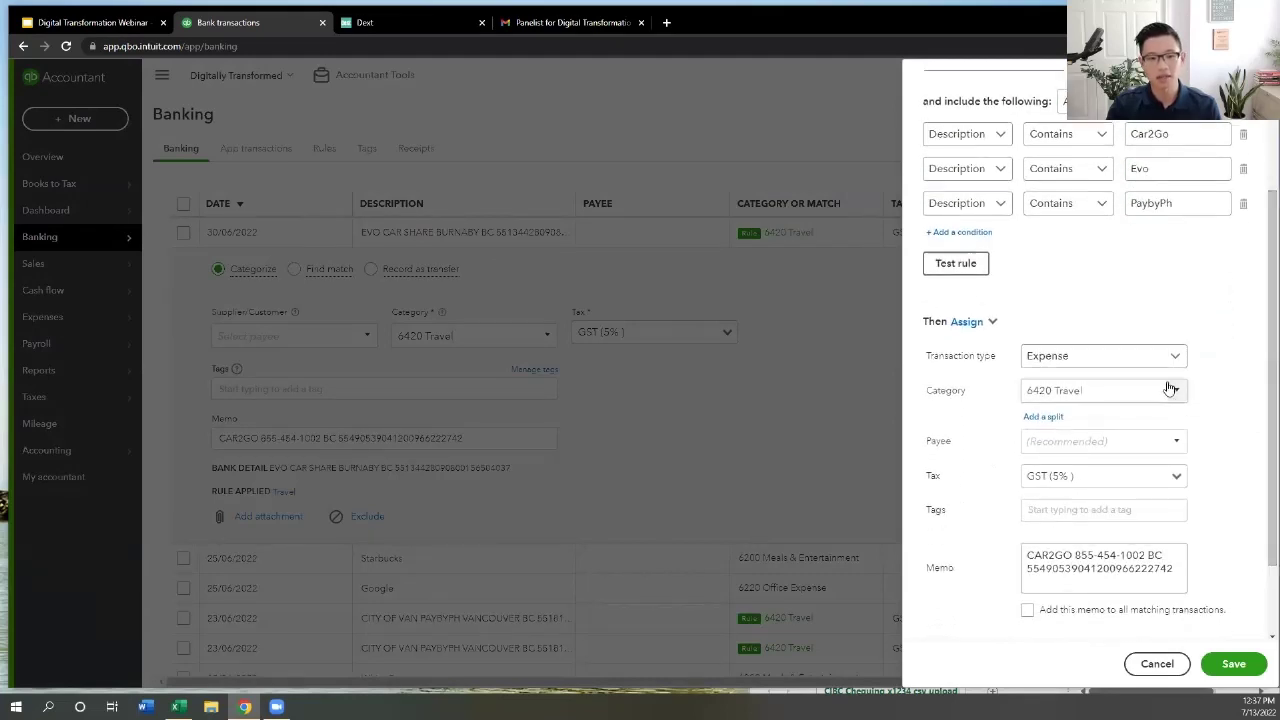
click(1175, 393)
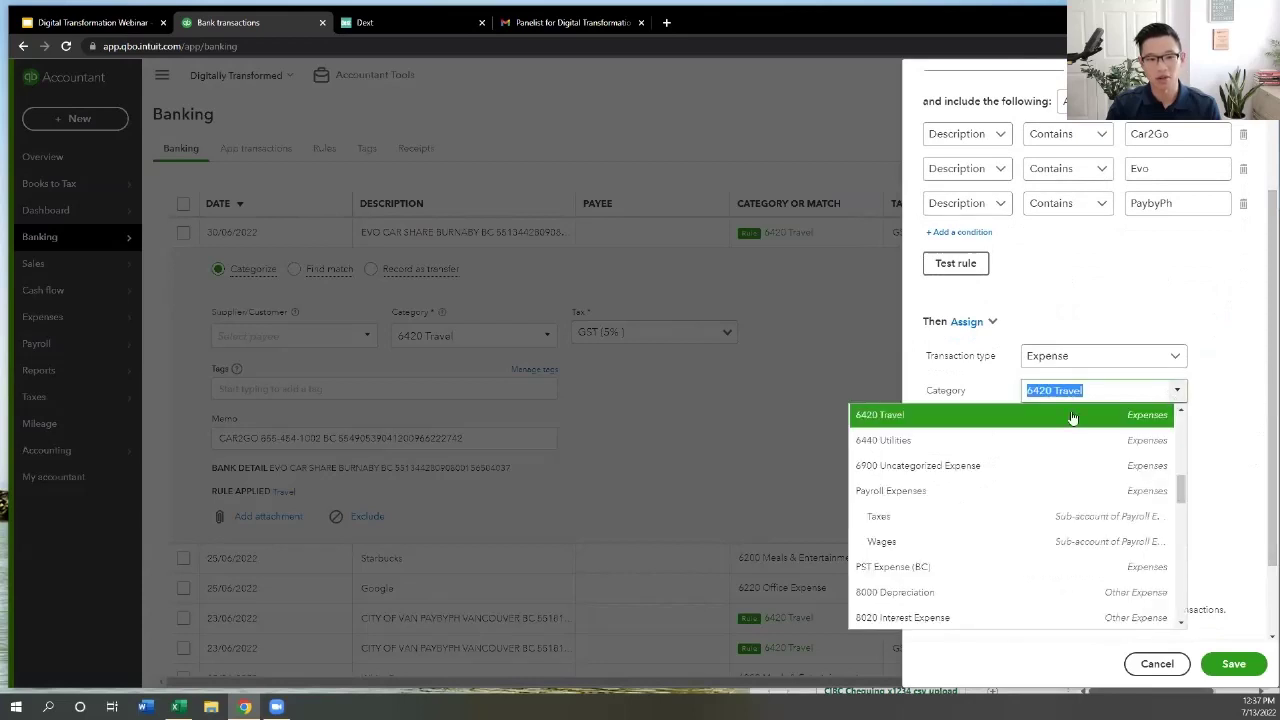
click(893, 414)
scroll(1165, 378, down, 1)
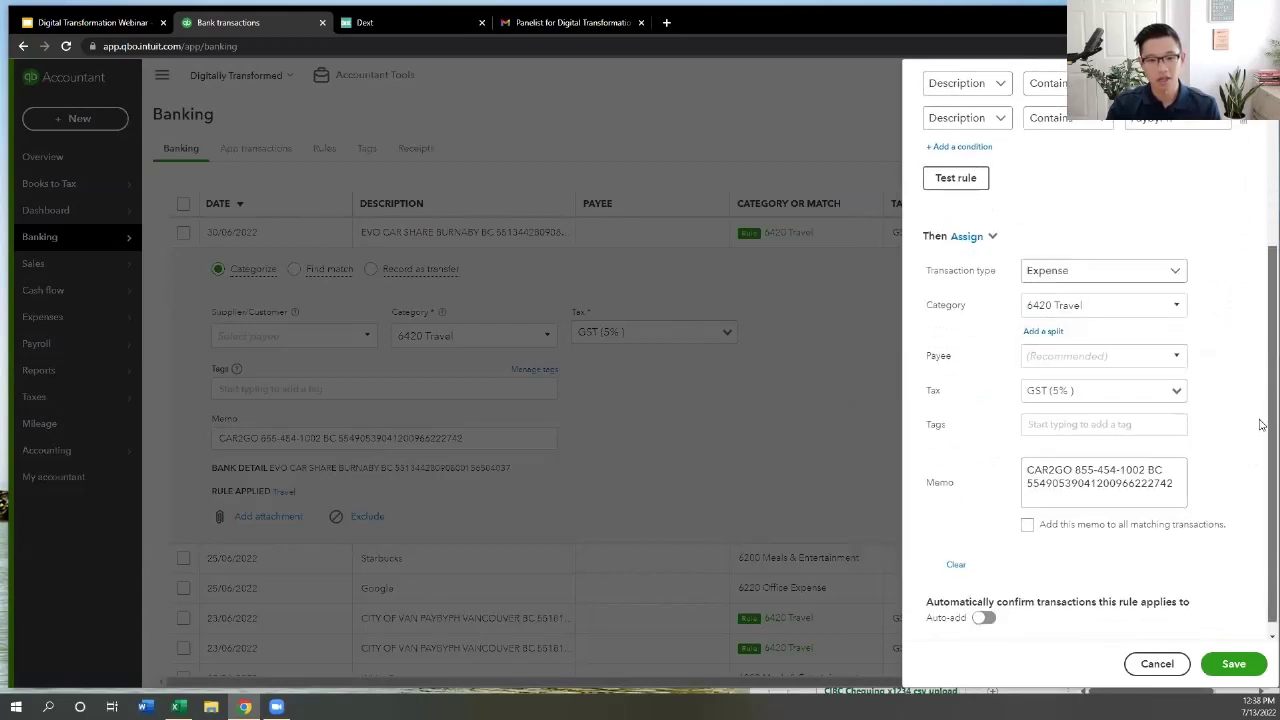
click(1166, 380)
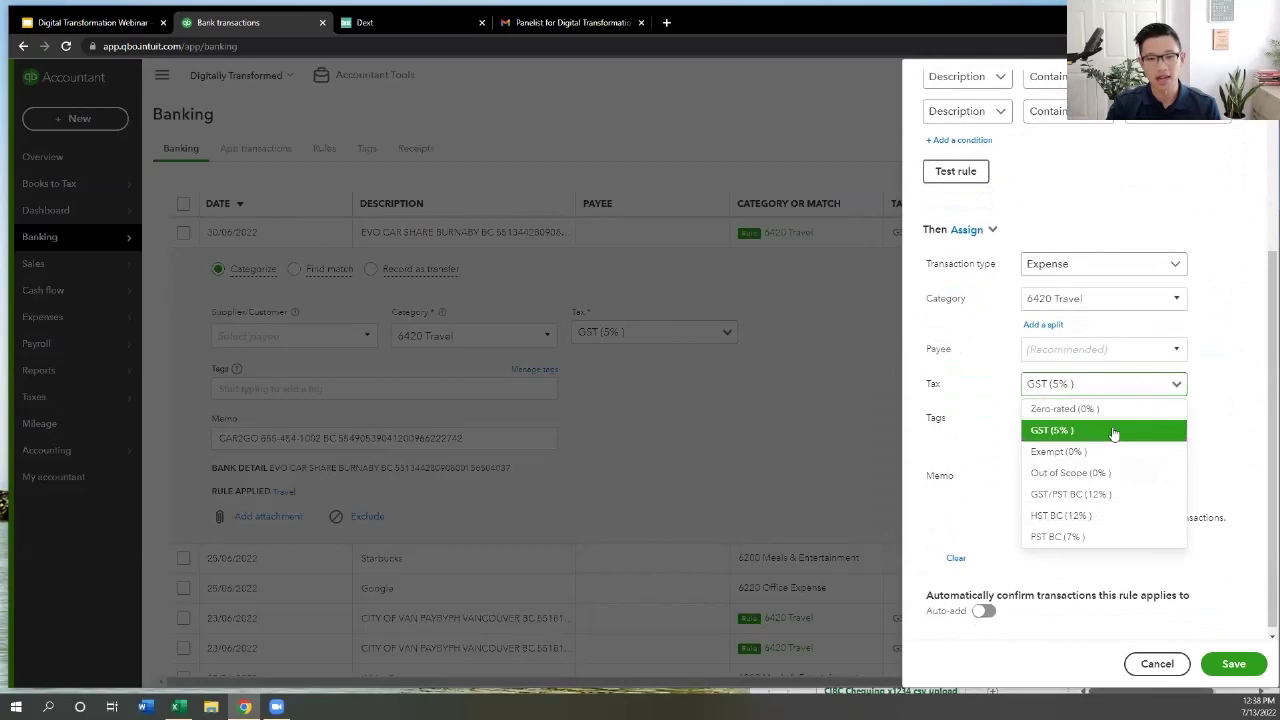
click(968, 447)
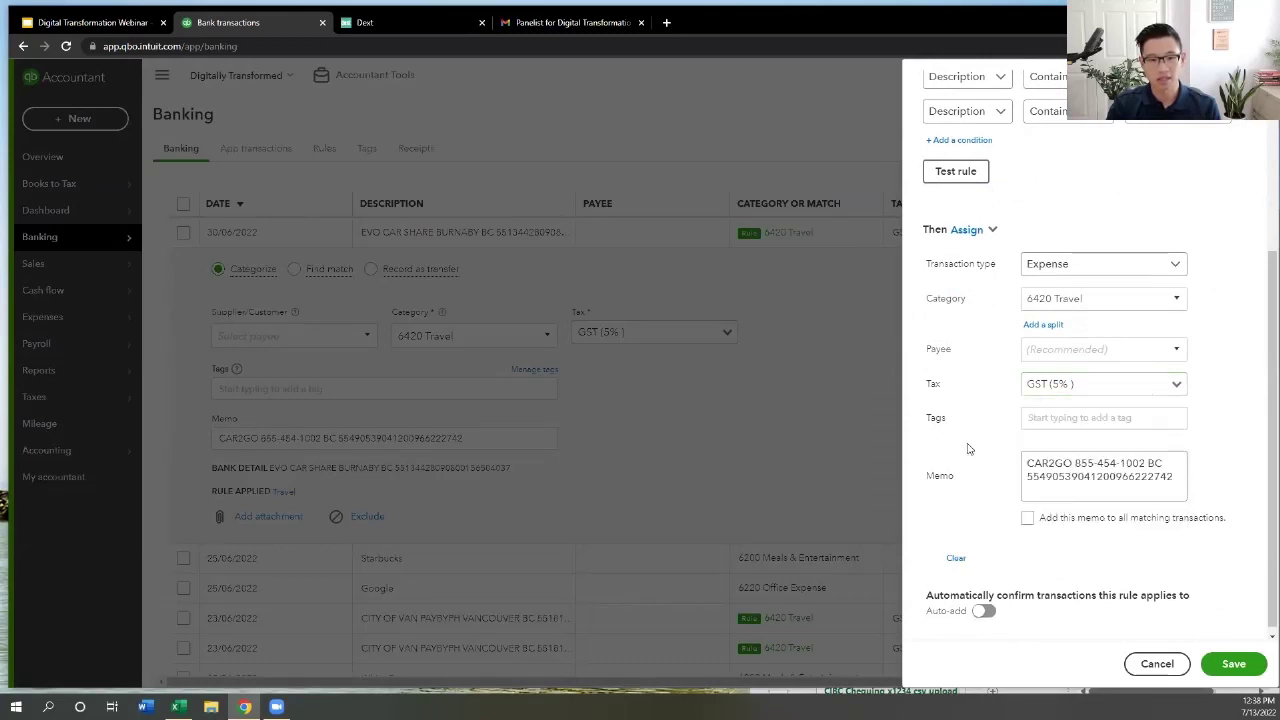
click(1157, 663)
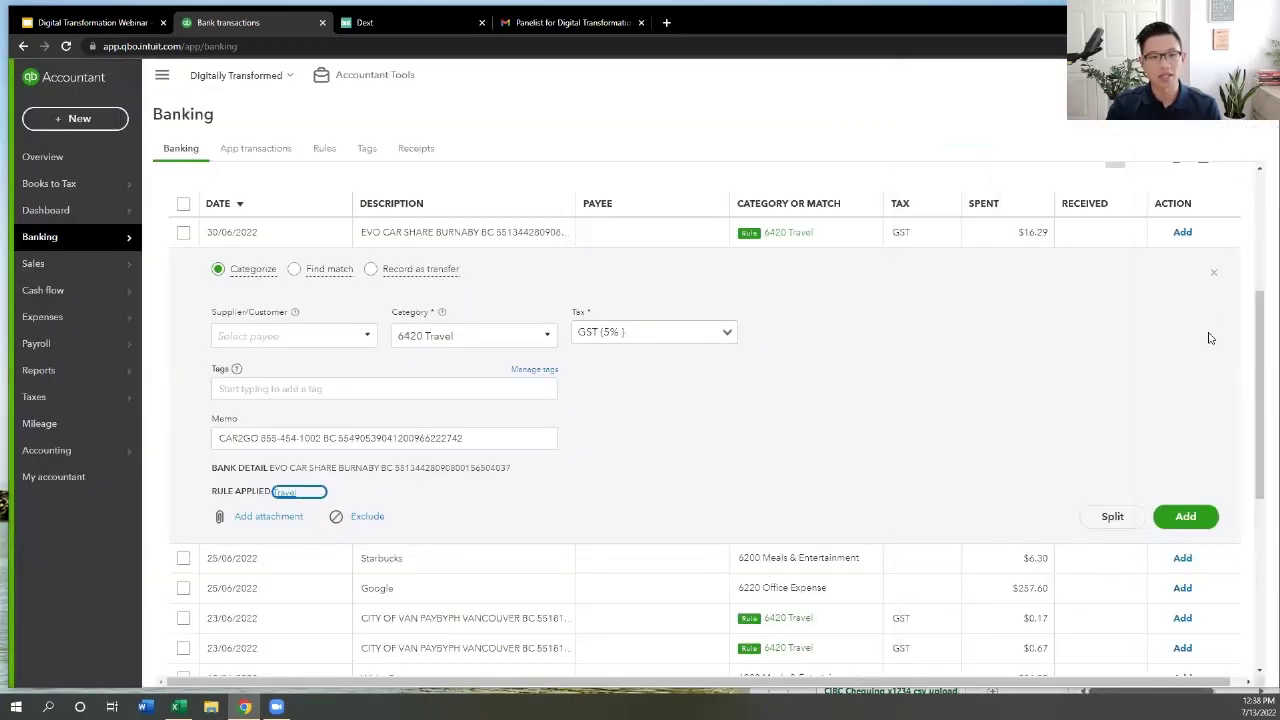
click(1212, 279)
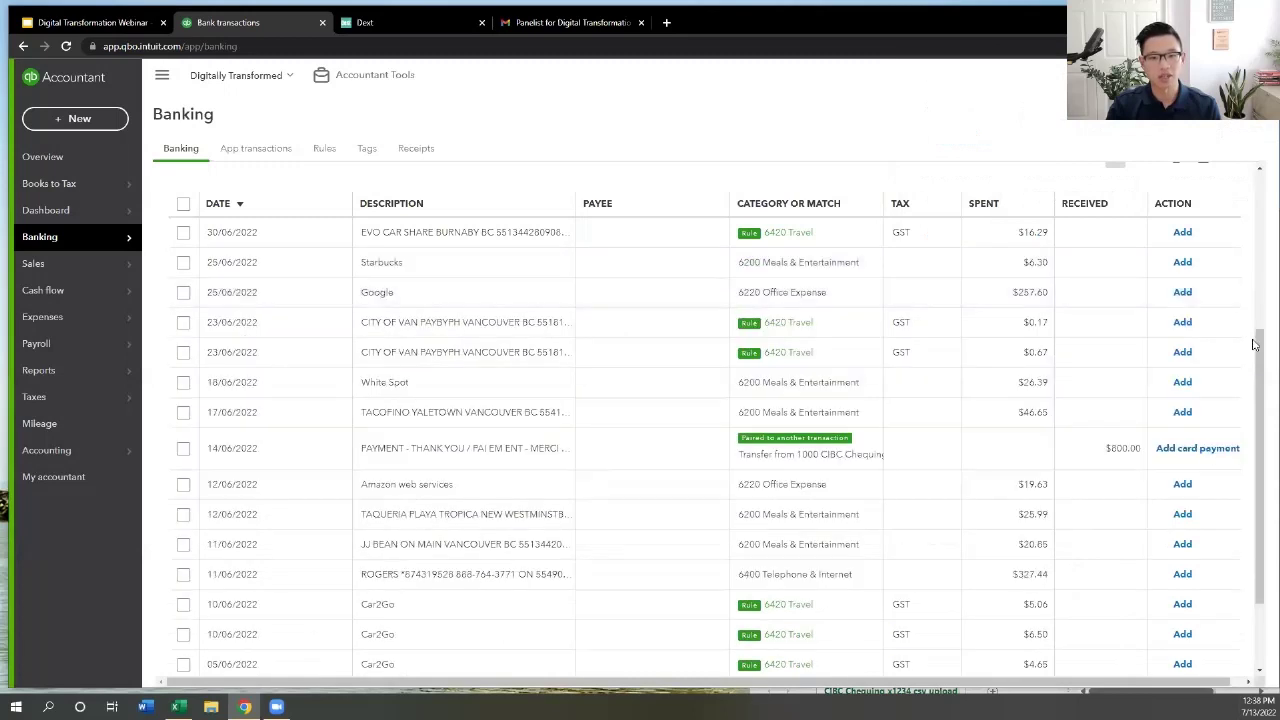
Turn on Auto-add for the Travel rule applied to the EVO CAR SHARE transaction and save the rule
drag(1258, 345, 1261, 304)
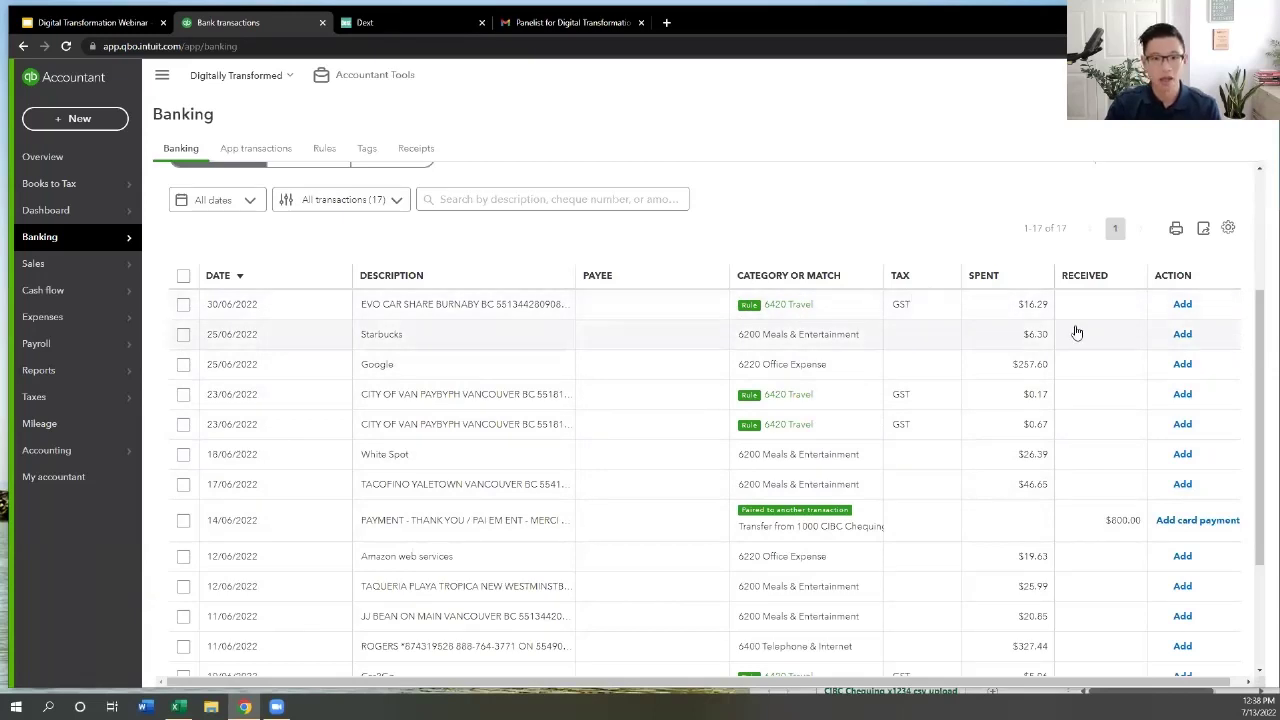
scroll(1248, 368, down, 3)
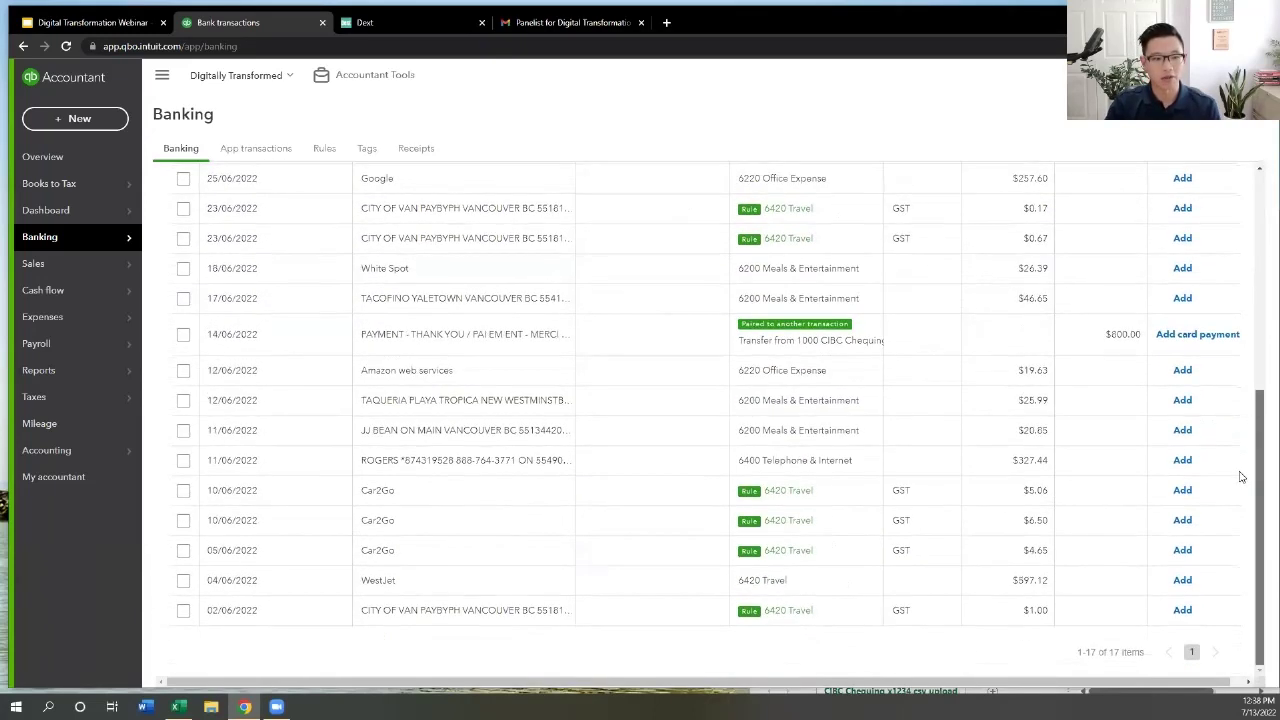
scroll(1230, 420, up, 3)
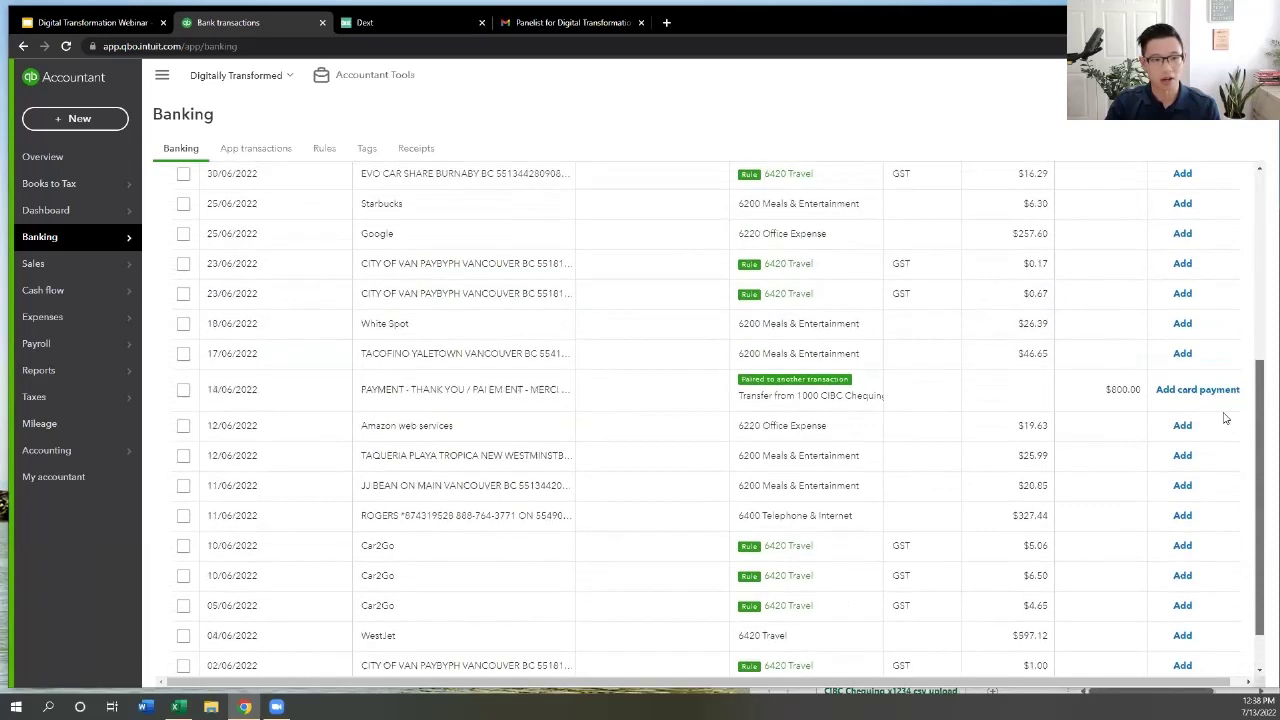
scroll(1219, 373, up, 3)
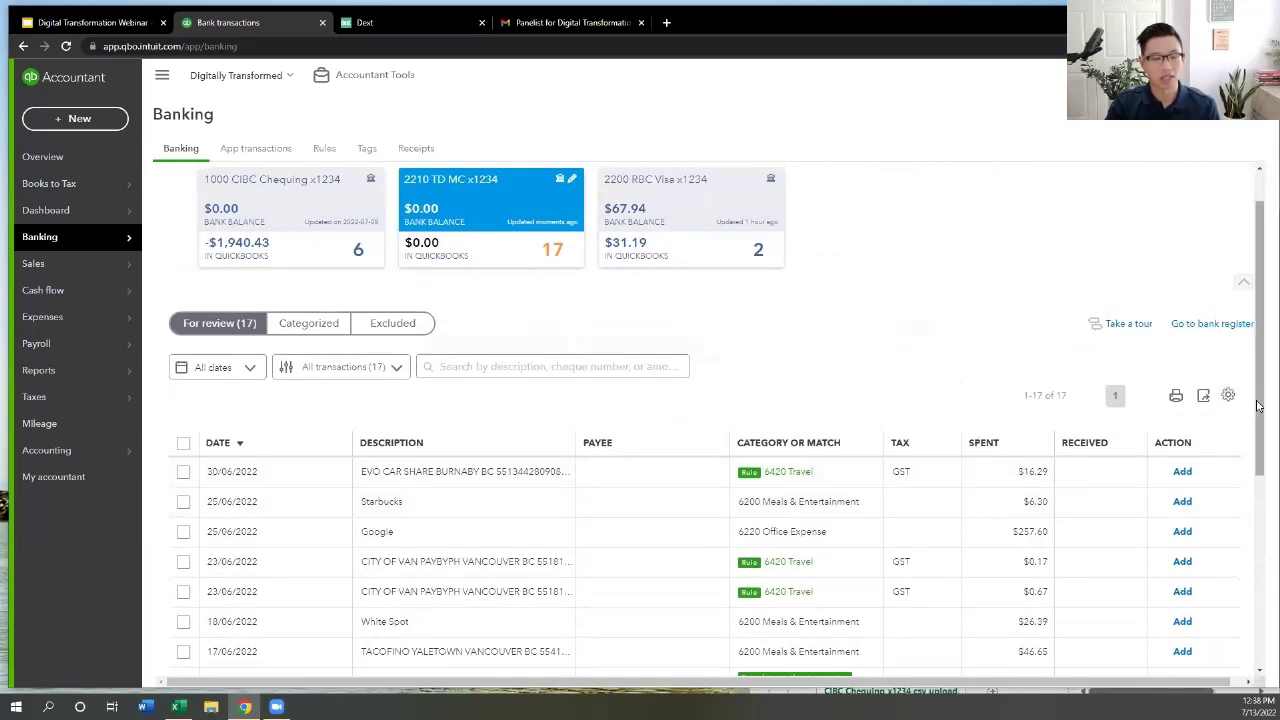
click(563, 474)
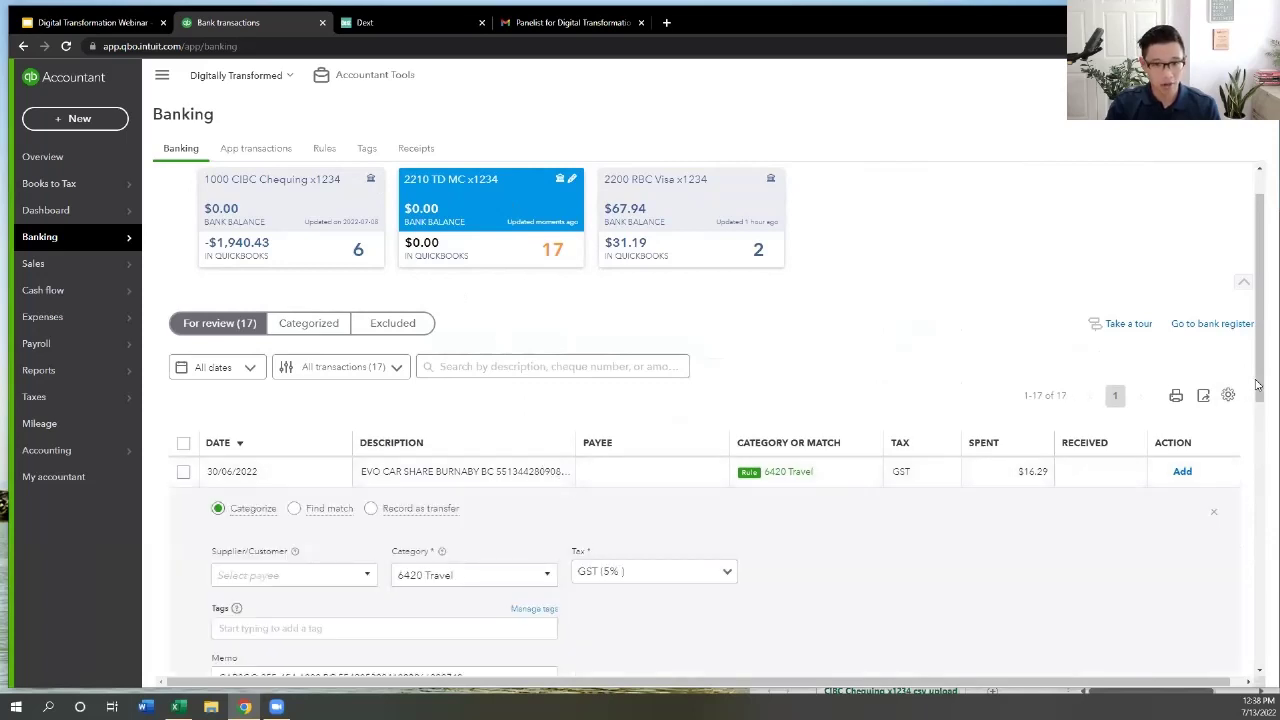
scroll(1257, 385, down, 2)
click(282, 572)
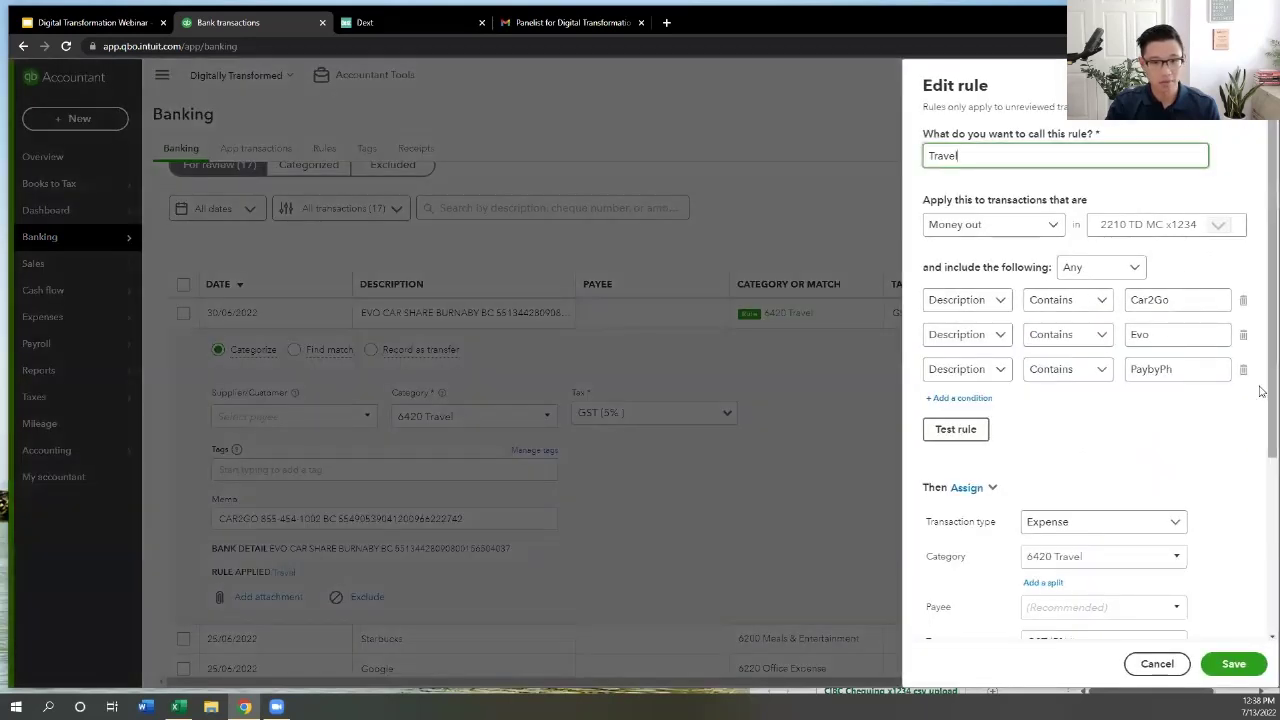
scroll(1262, 392, down, 3)
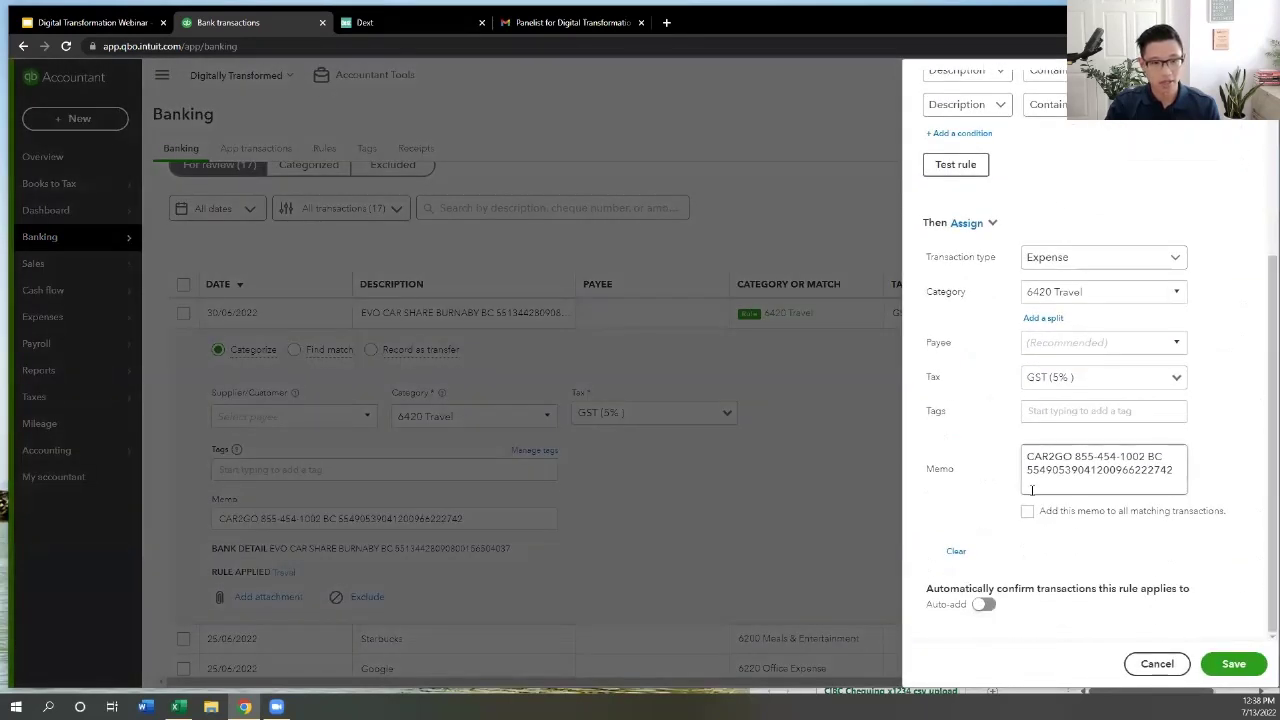
click(984, 604)
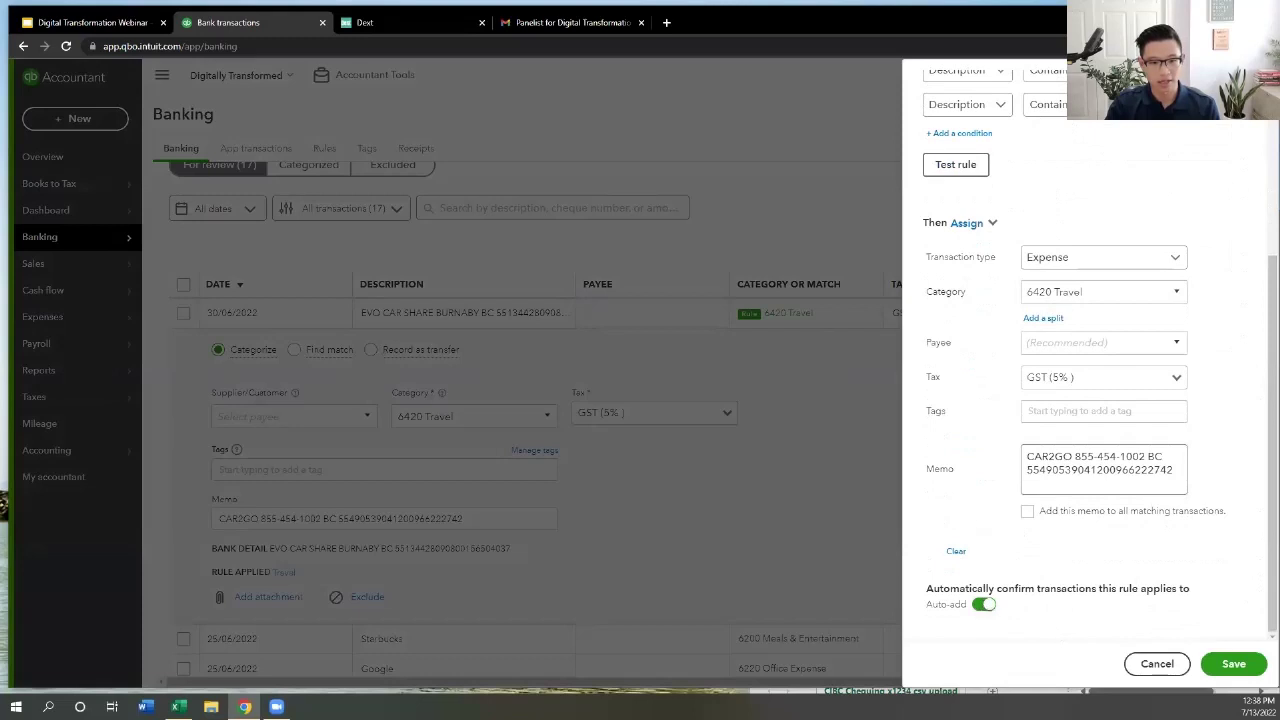
click(1234, 664)
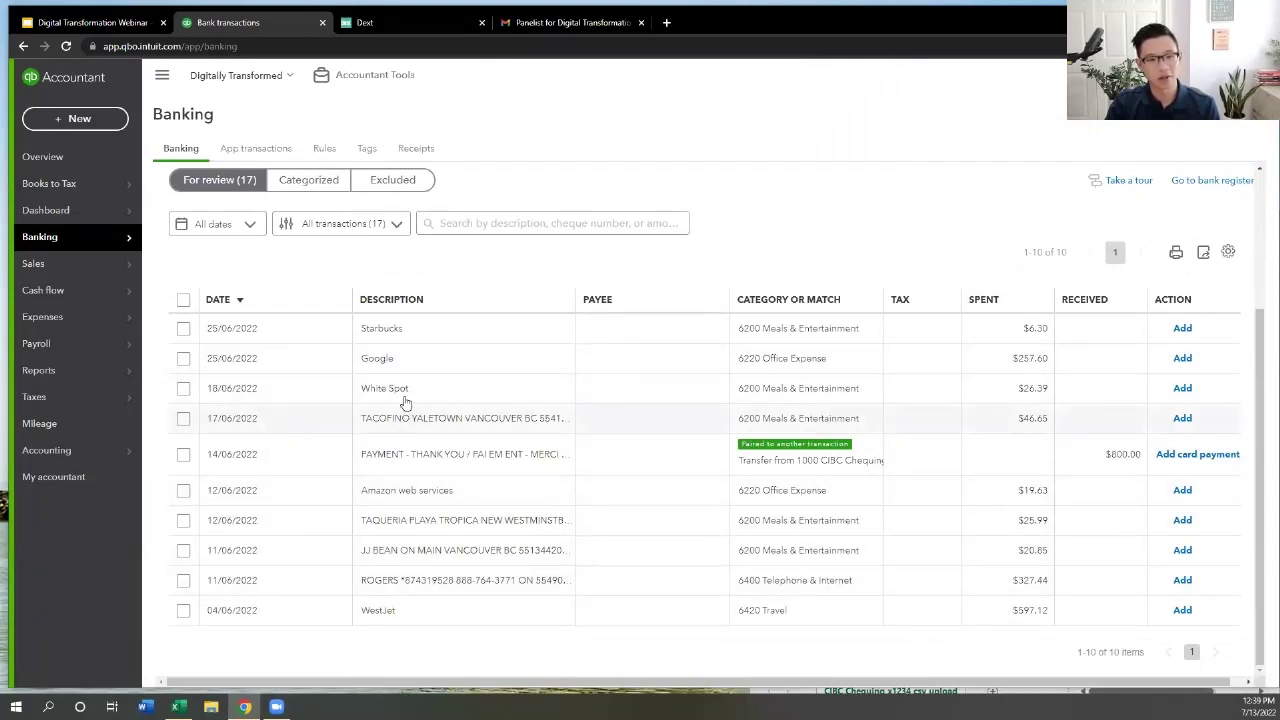
Examine the 2210 TD MC transactions that remain in the review list
click(1260, 313)
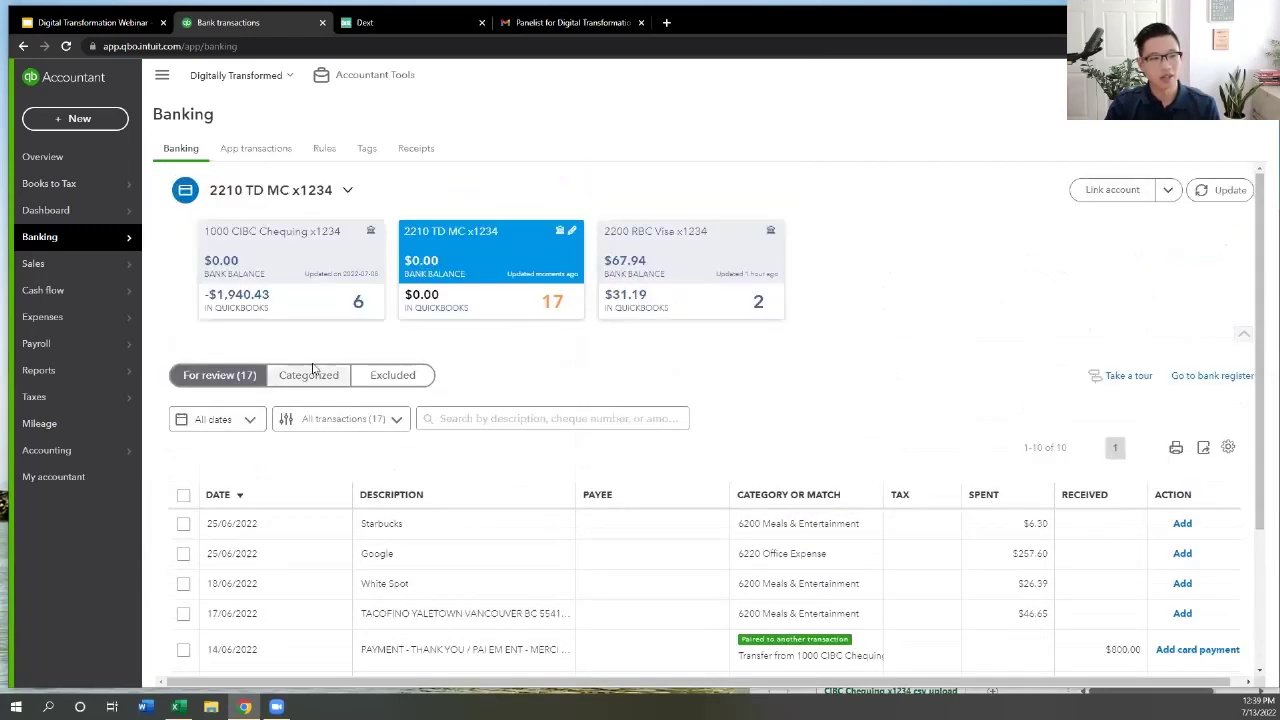
right_click(580, 355)
click(1092, 361)
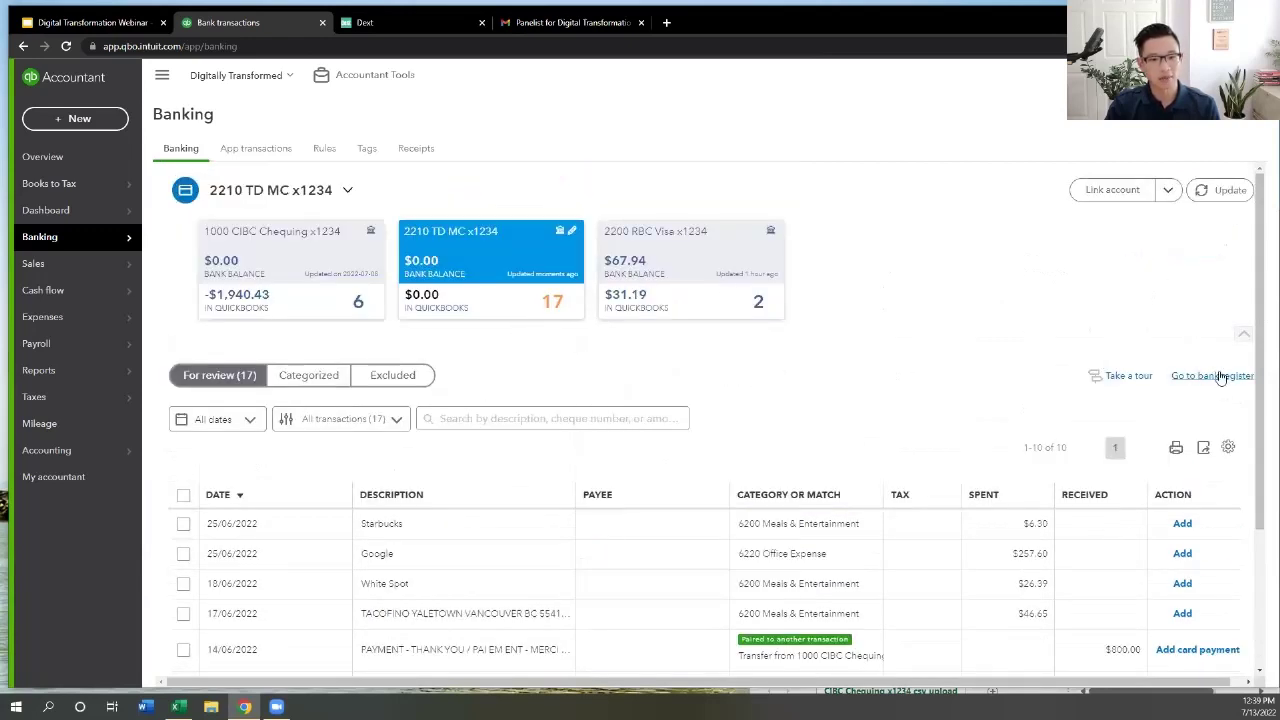
scroll(1262, 507, down, 3)
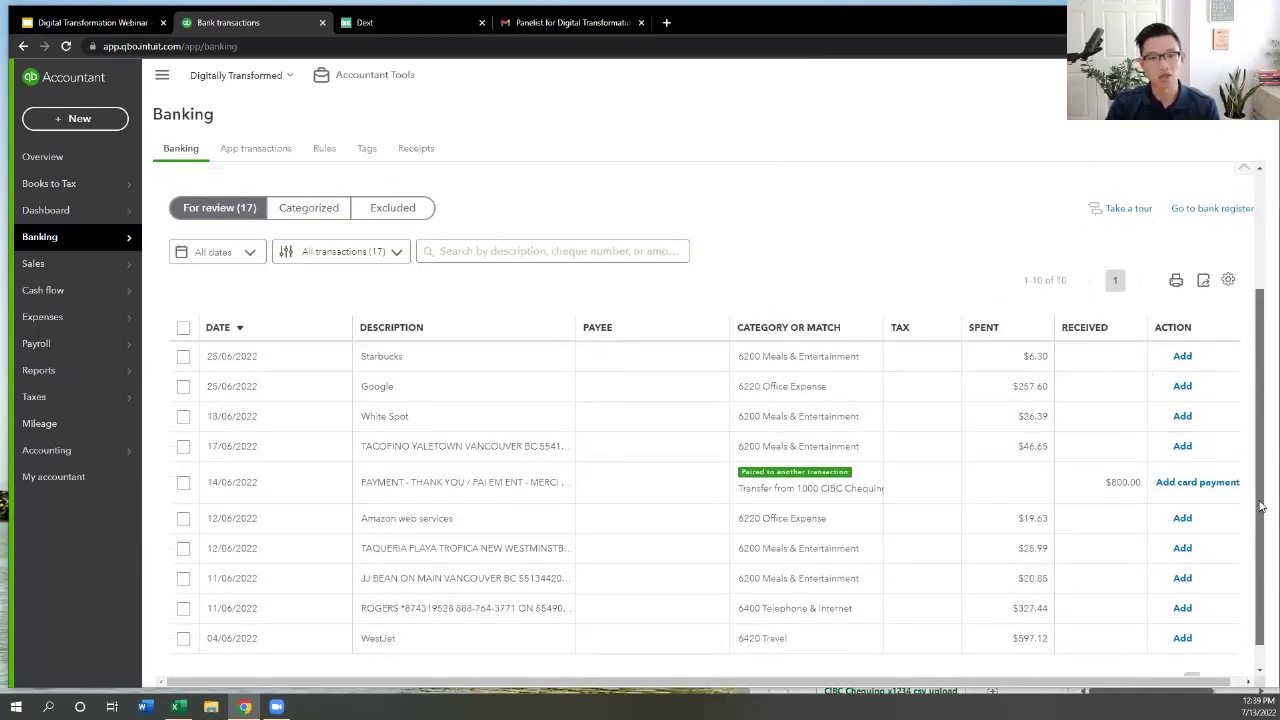
drag(1261, 507, 1261, 522)
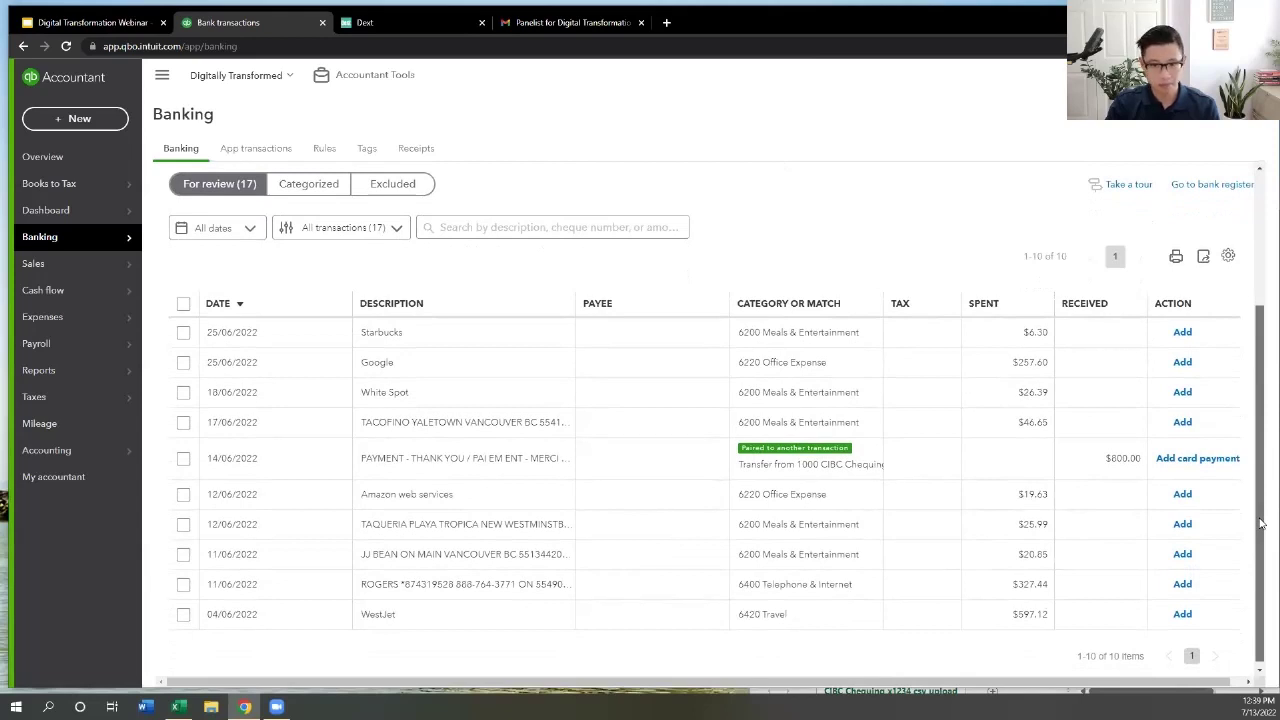
scroll(607, 288, up, 3)
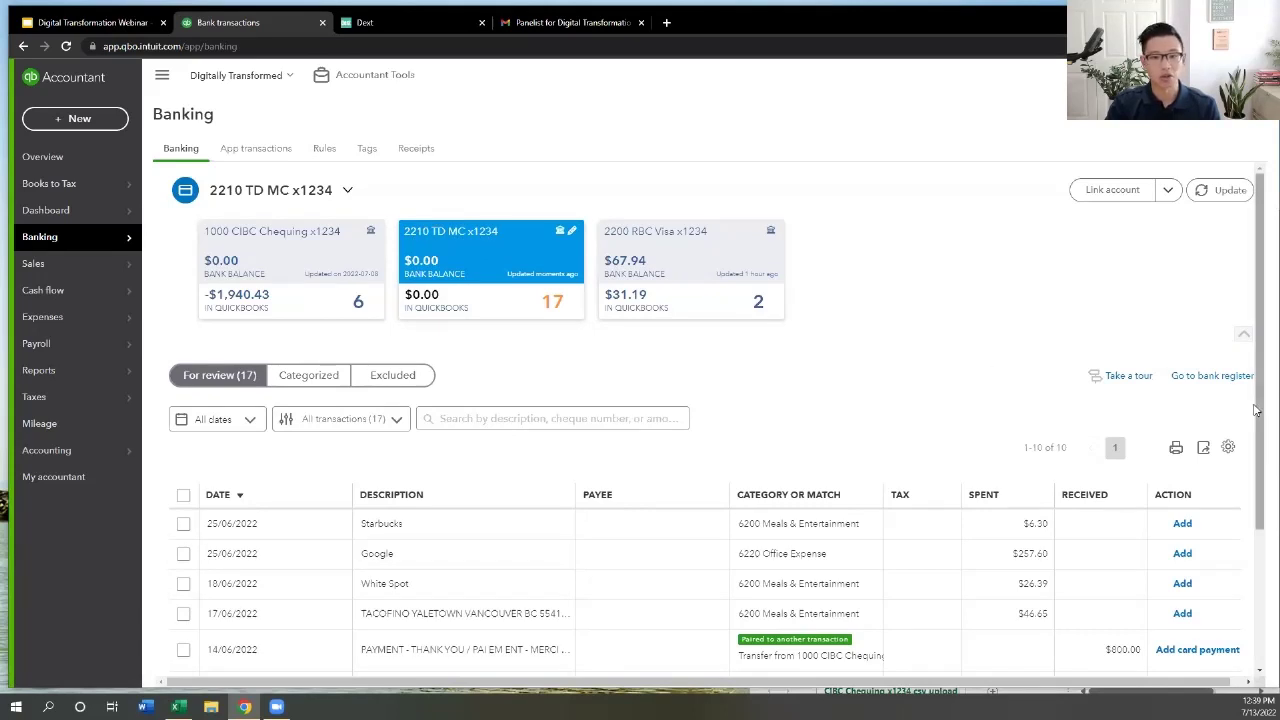
mouse_move(1262, 451)
mouse_down()
mouse_move(1262, 592)
mouse_move(1262, 450)
mouse_up()
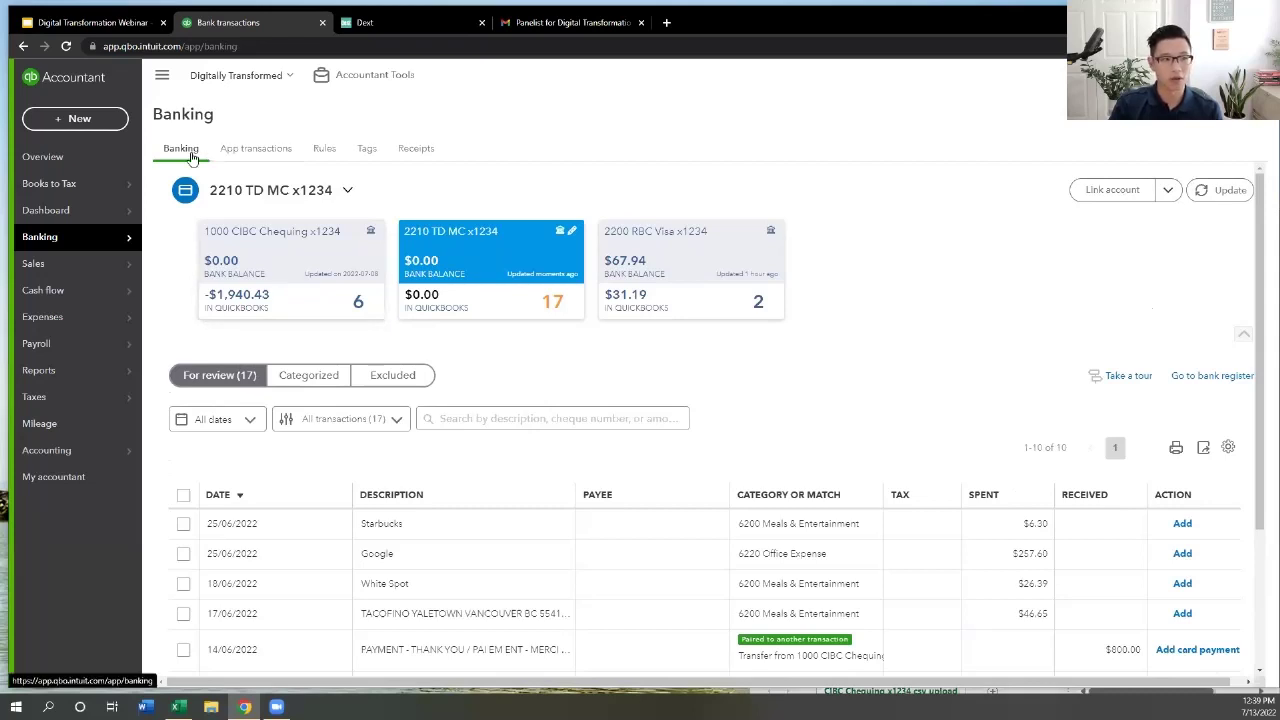
Upload the wework Invoice file from the Digitally Transformed folder to the banking receipts
click(410, 152)
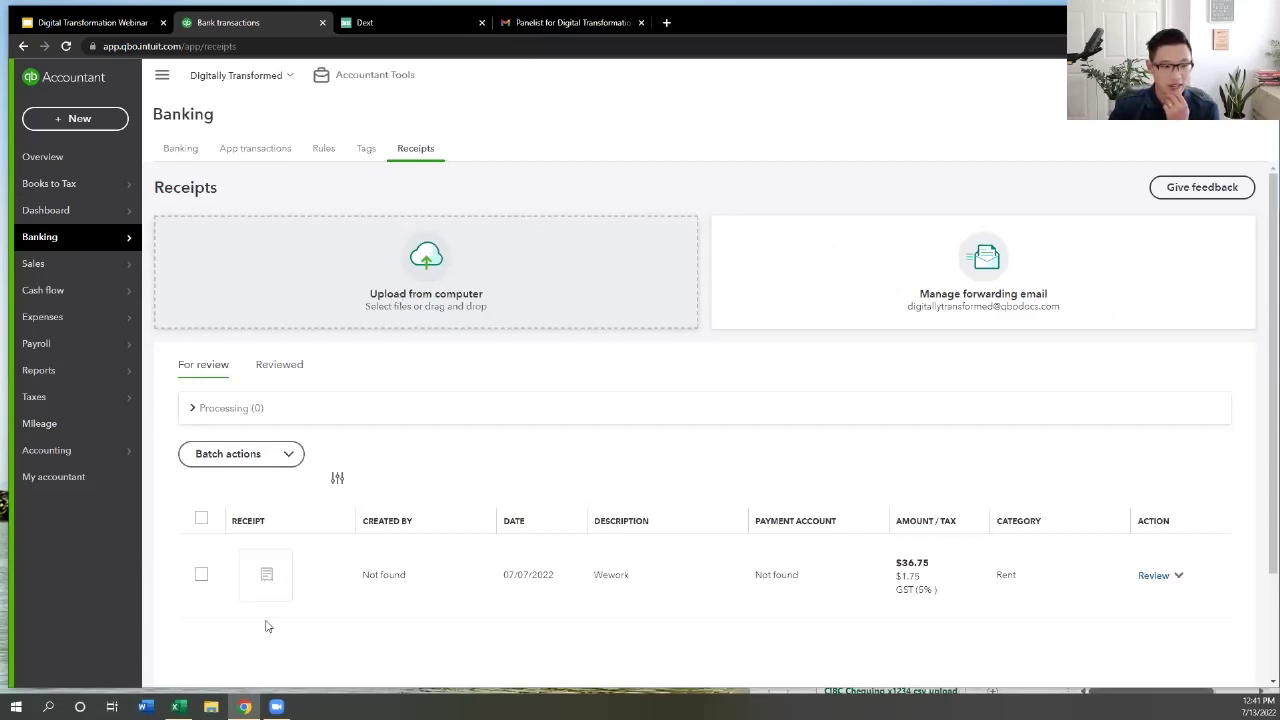
click(435, 318)
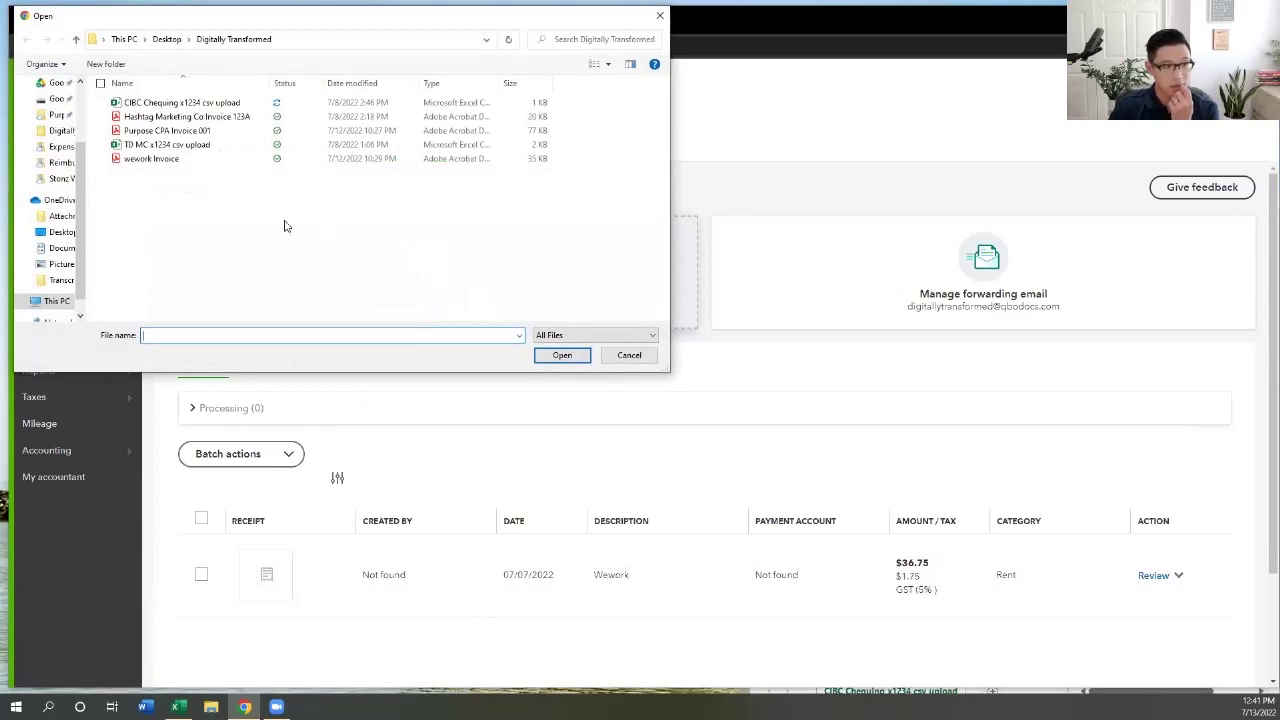
click(165, 167)
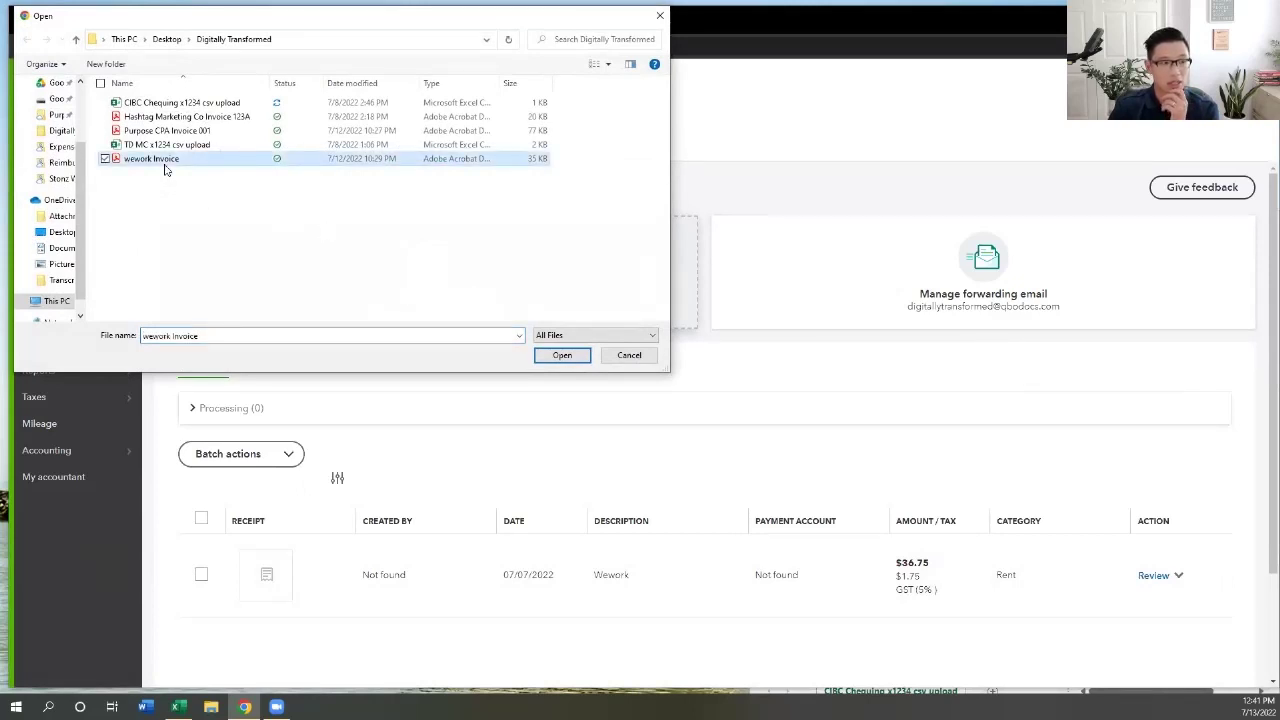
double_click(165, 166)
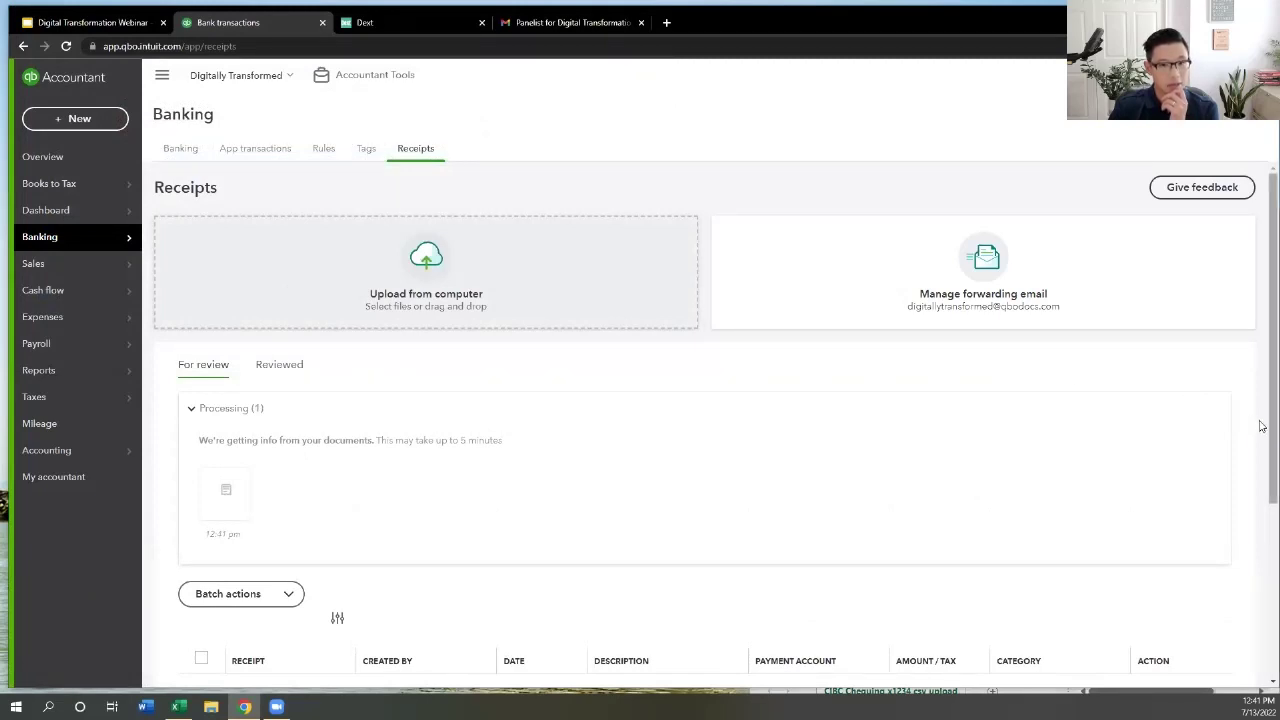
scroll(1262, 458, down, 1)
scroll(1257, 431, up, 1)
mouse_move(212, 494)
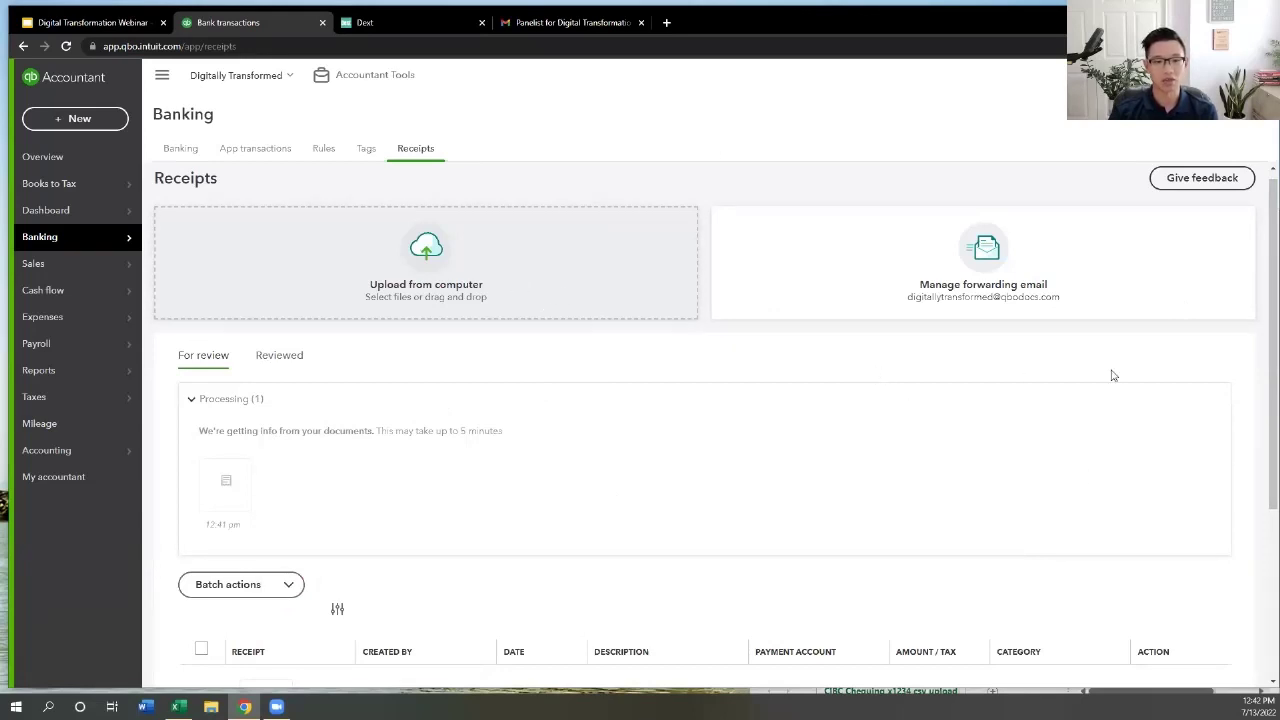
Open the Wework receipt dated 07/07/2022, check its details against the invoice and try to save it
scroll(1262, 385, down, 2)
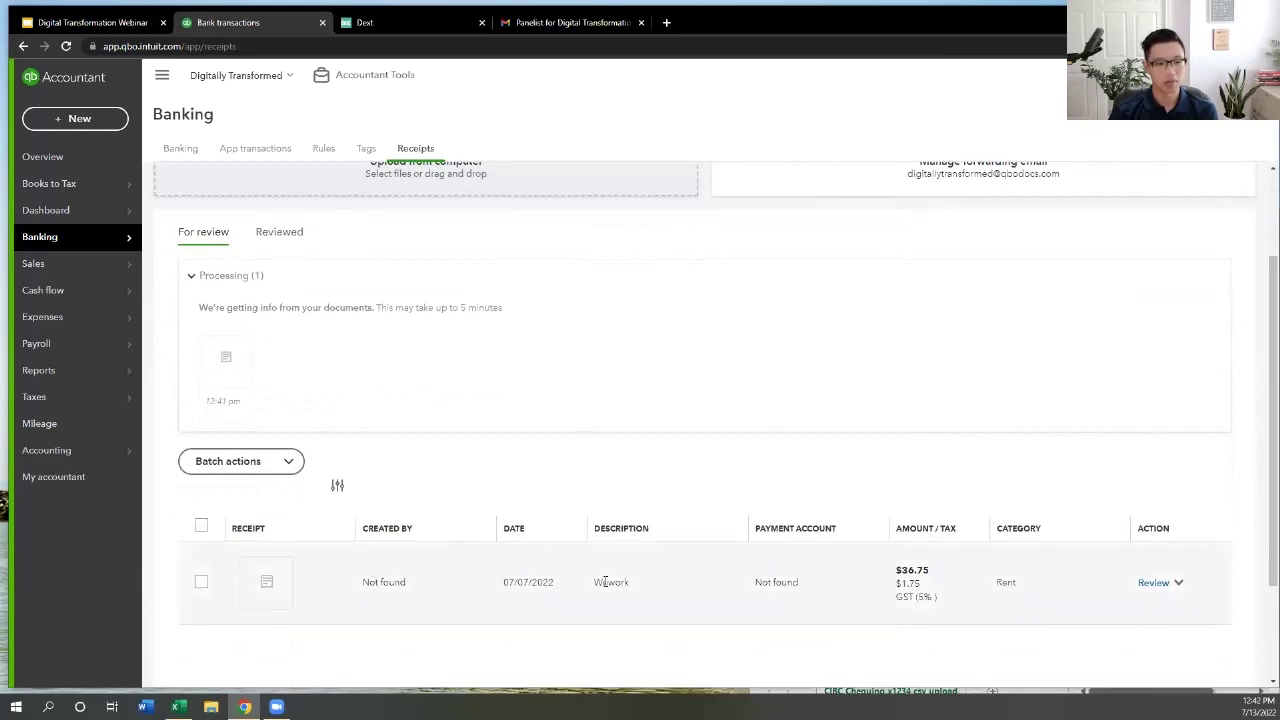
click(522, 583)
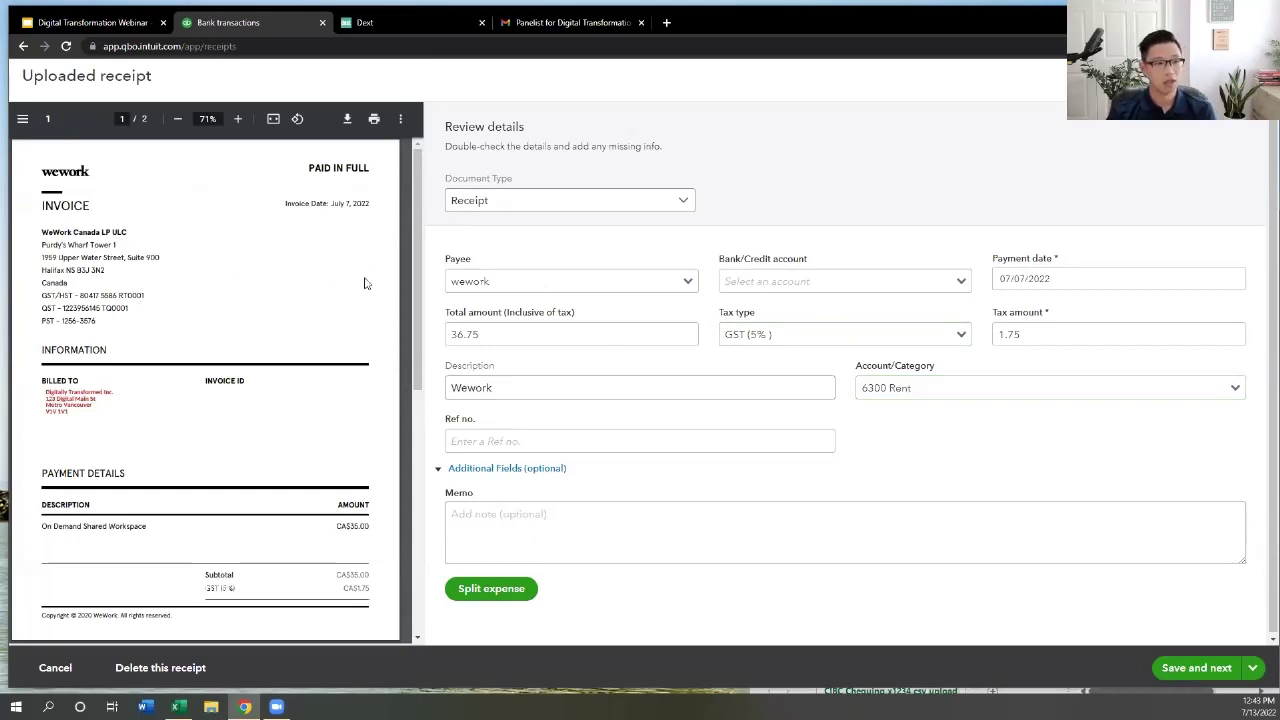
scroll(408, 330, down, 3)
scroll(408, 330, up, 3)
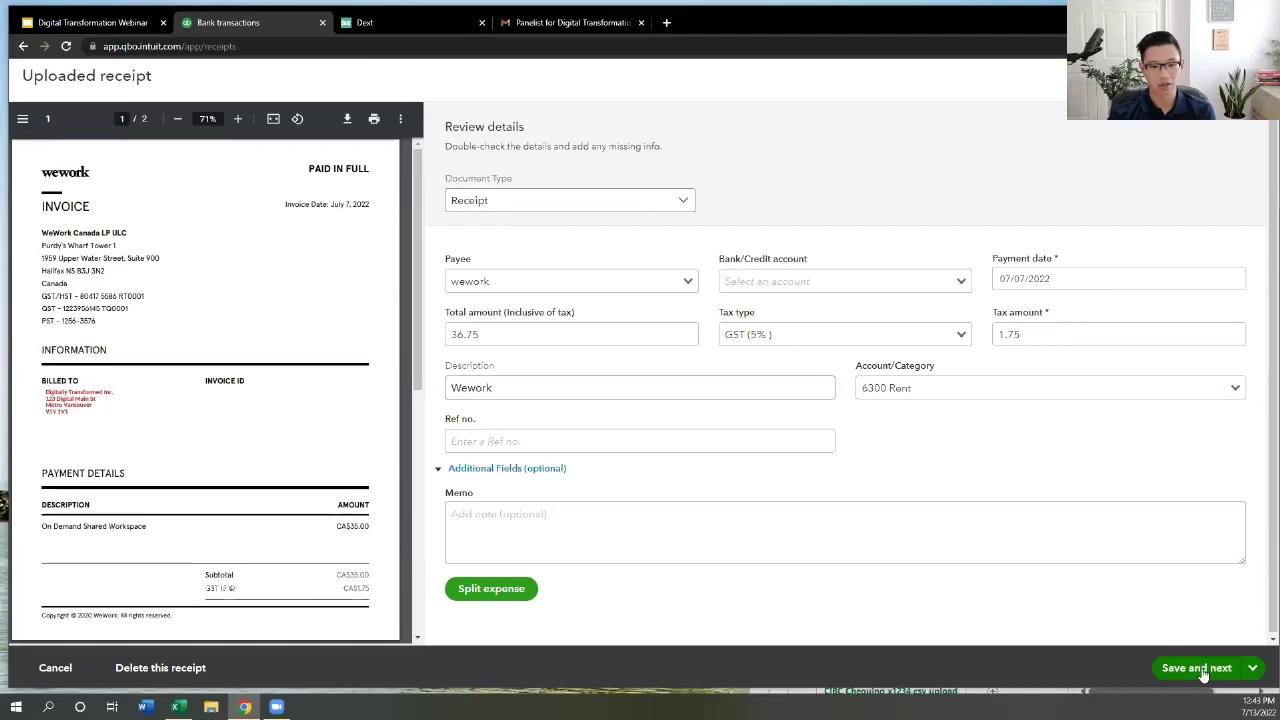
click(457, 183)
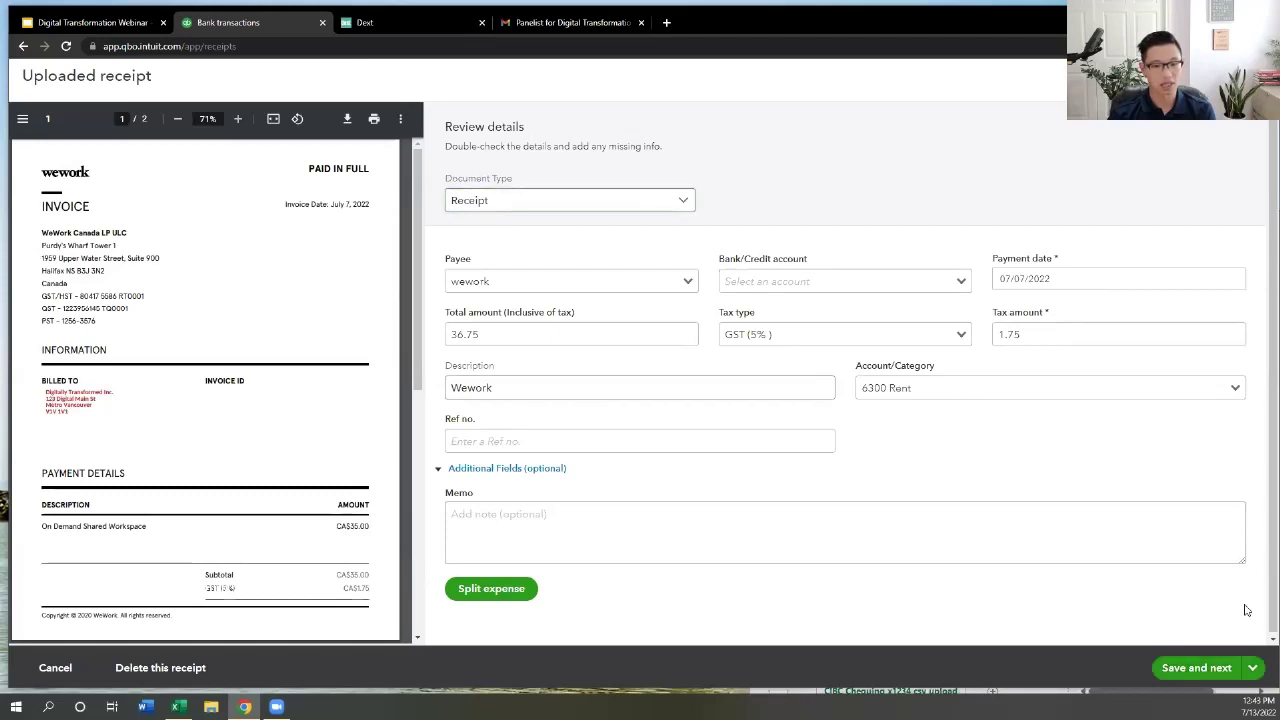
click(1210, 670)
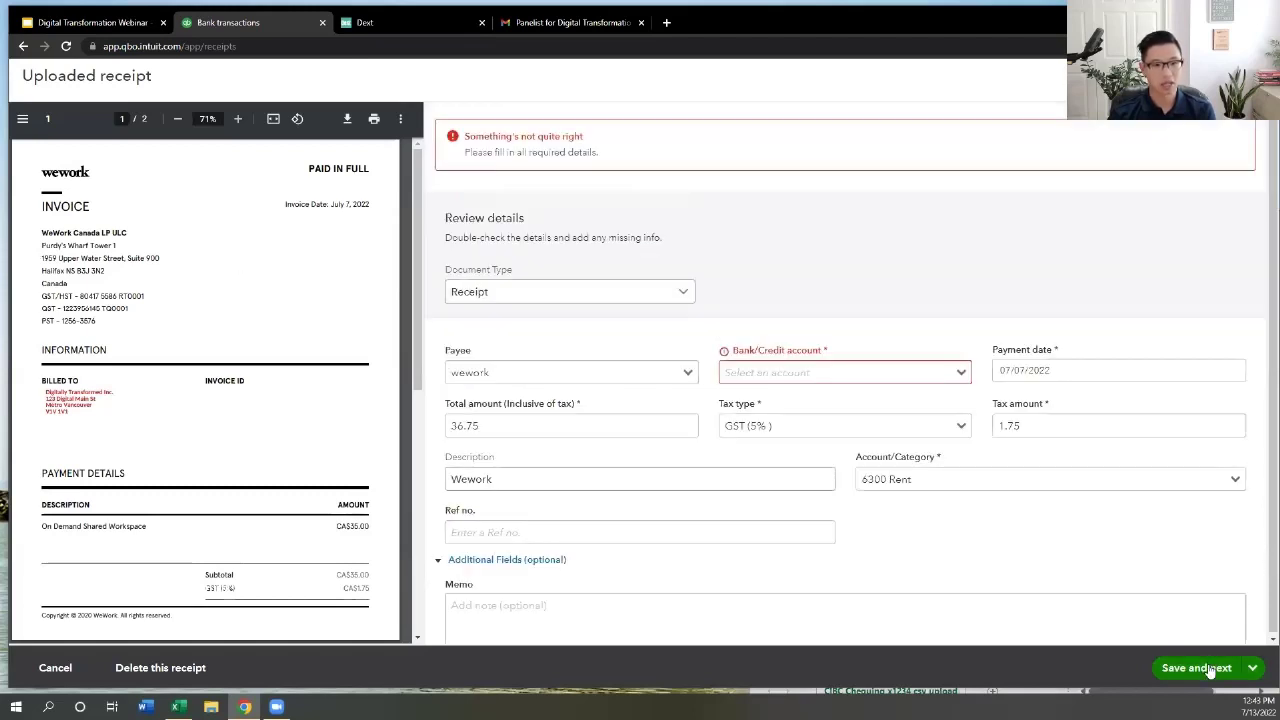
Set the Wework receipt's bank account to 2200 RBC Visa x1234, save it and create the expense
click(963, 374)
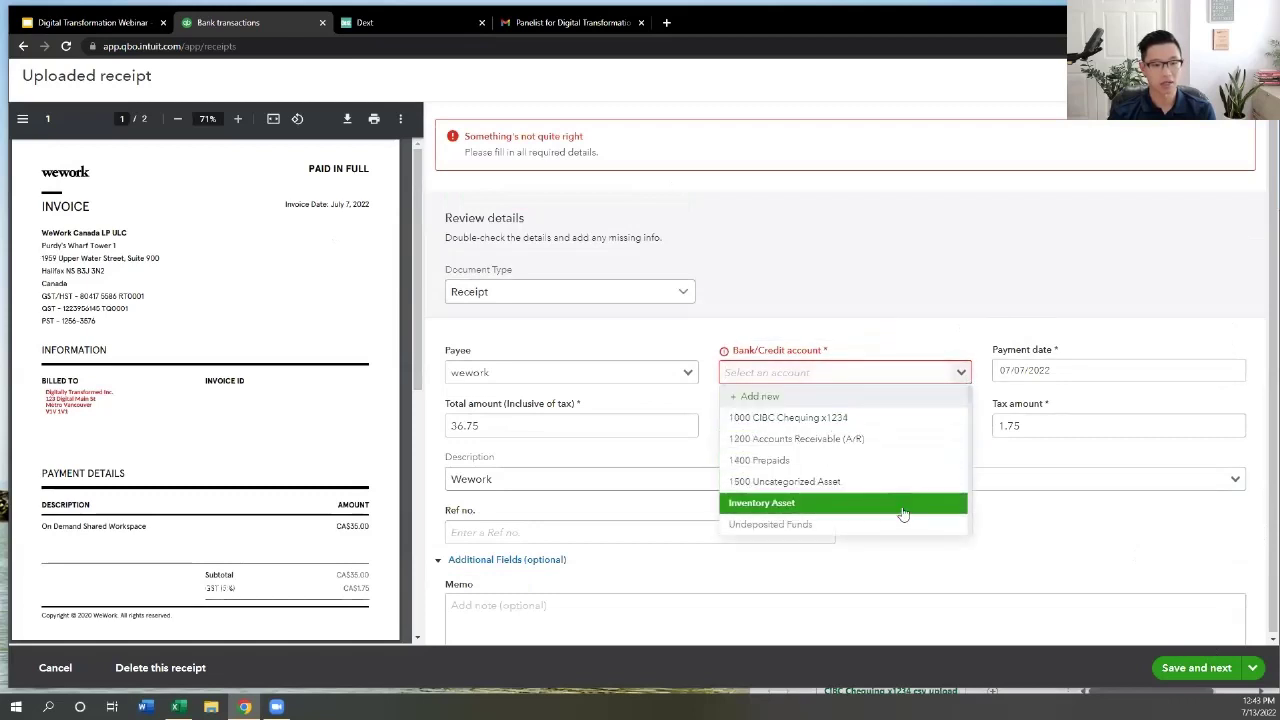
click(887, 364)
text(rbc)
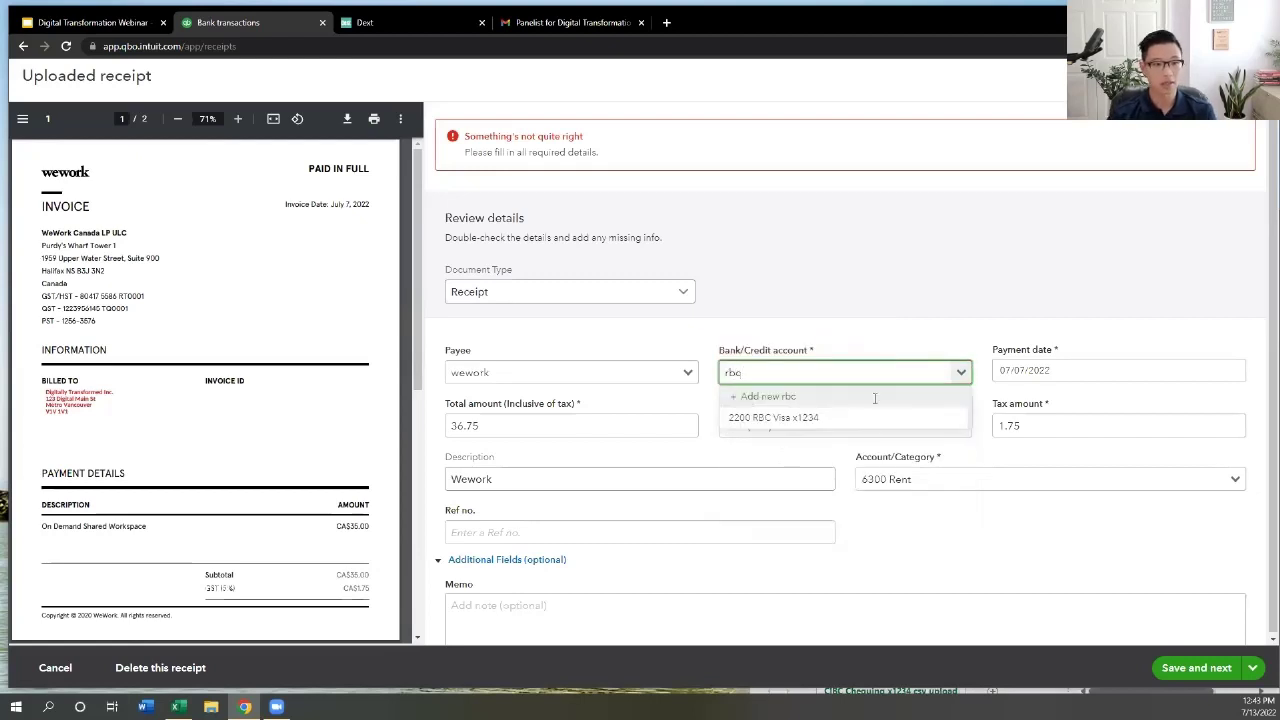
click(790, 417)
click(1196, 676)
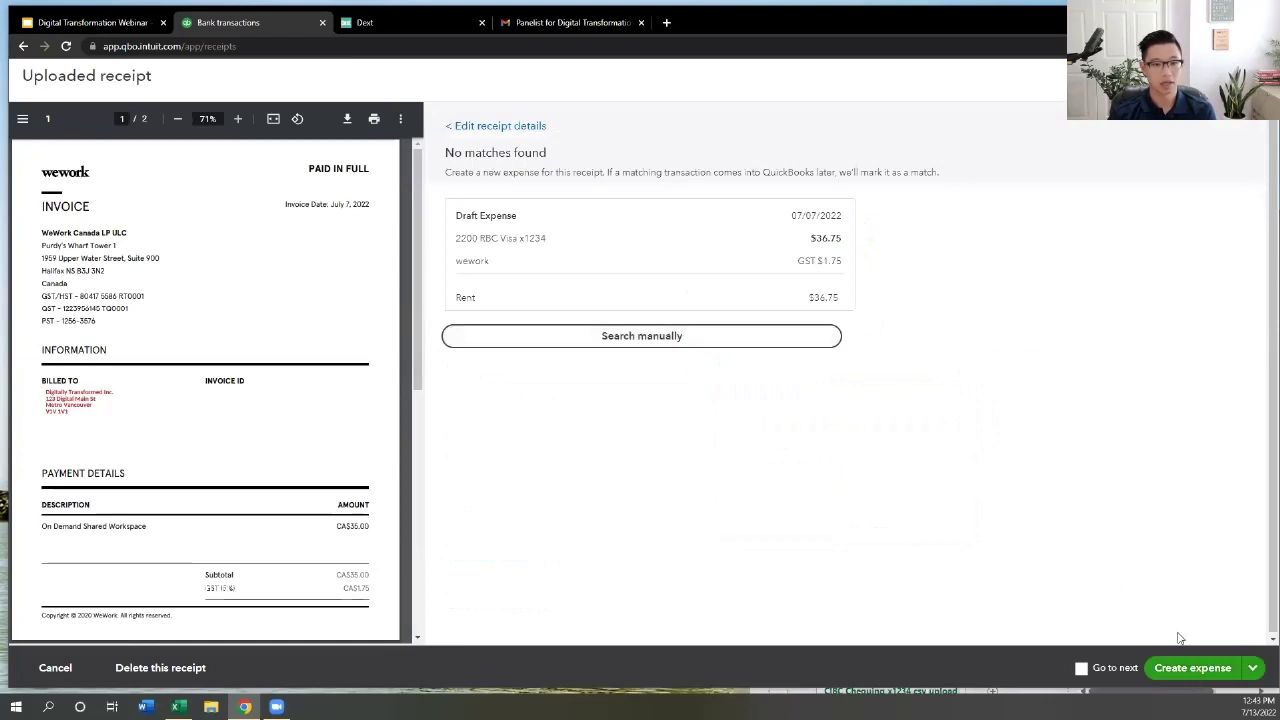
click(1180, 668)
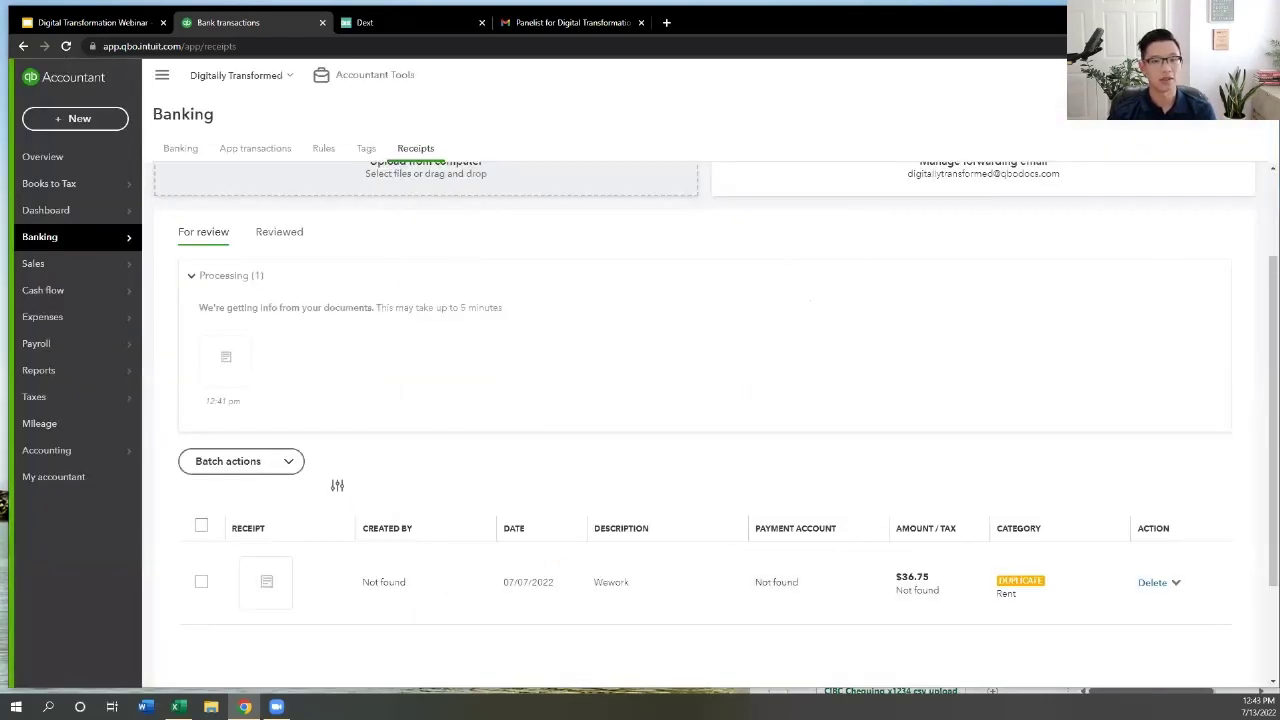
scroll(1262, 232, up, 2)
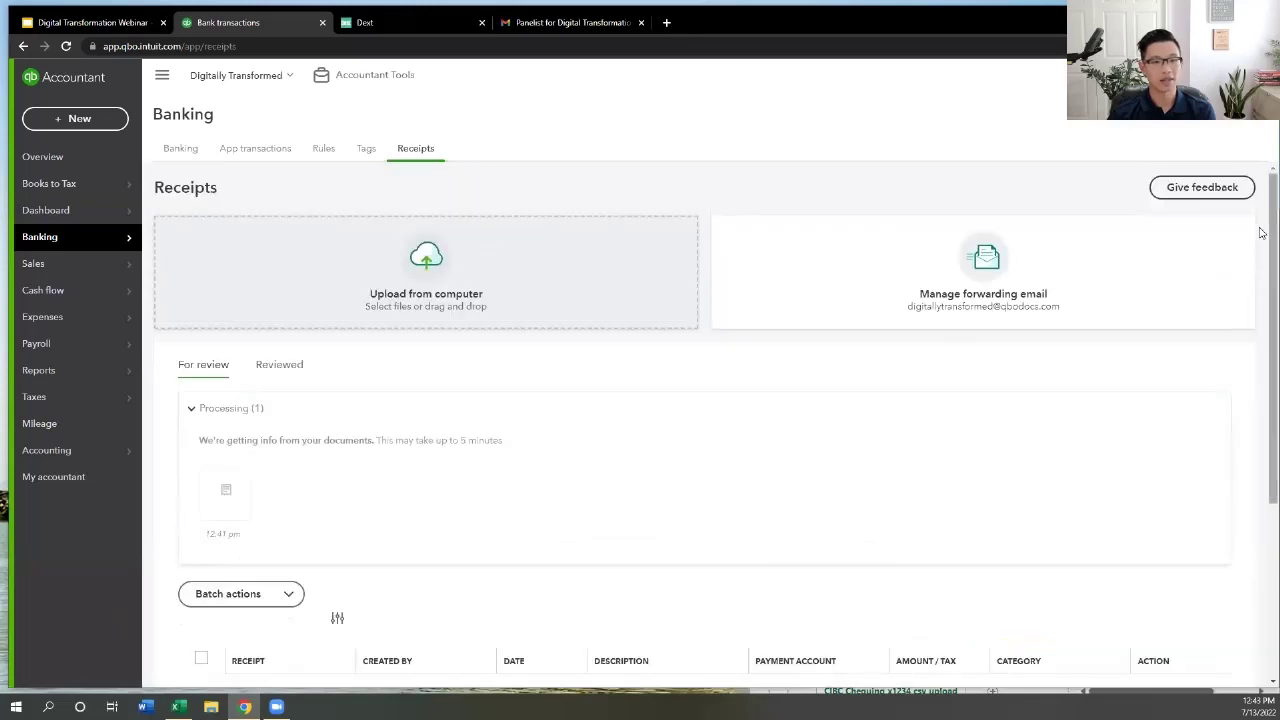
Match the Www Wework.com bank transaction in the 2200 RBC Visa x1234 feed to the 07/07/2022 wework expense
click(180, 150)
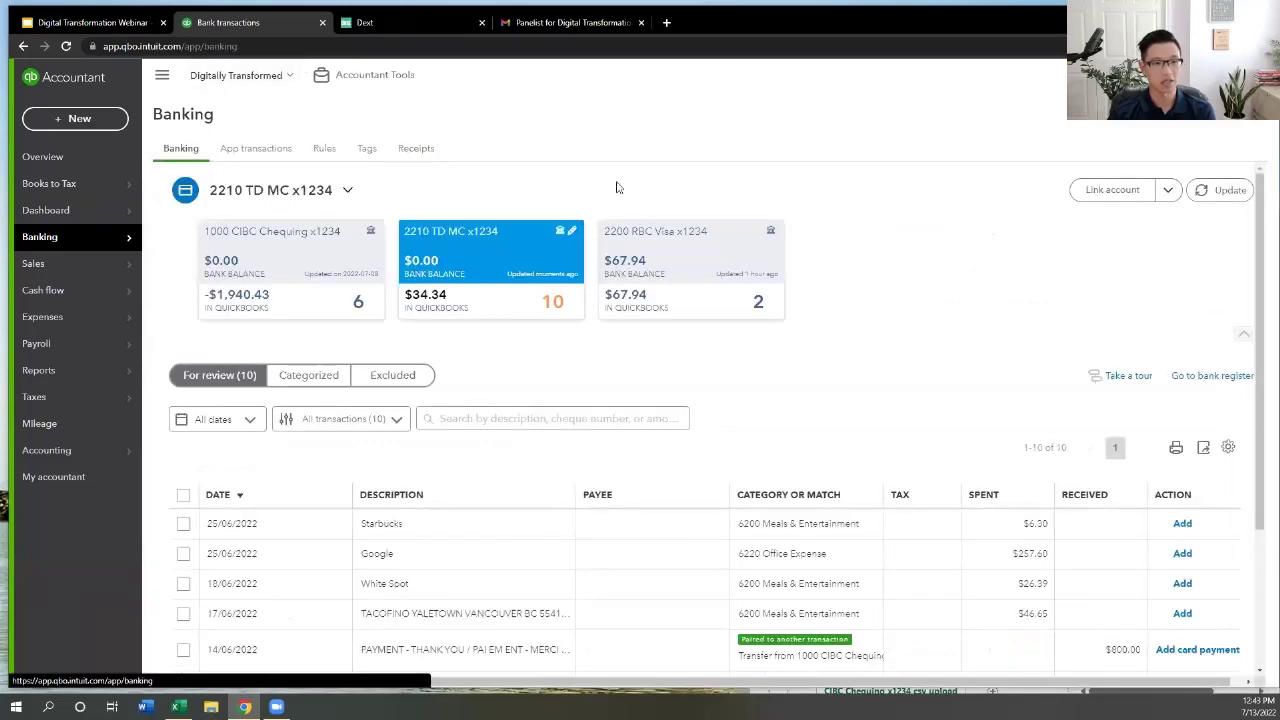
click(667, 270)
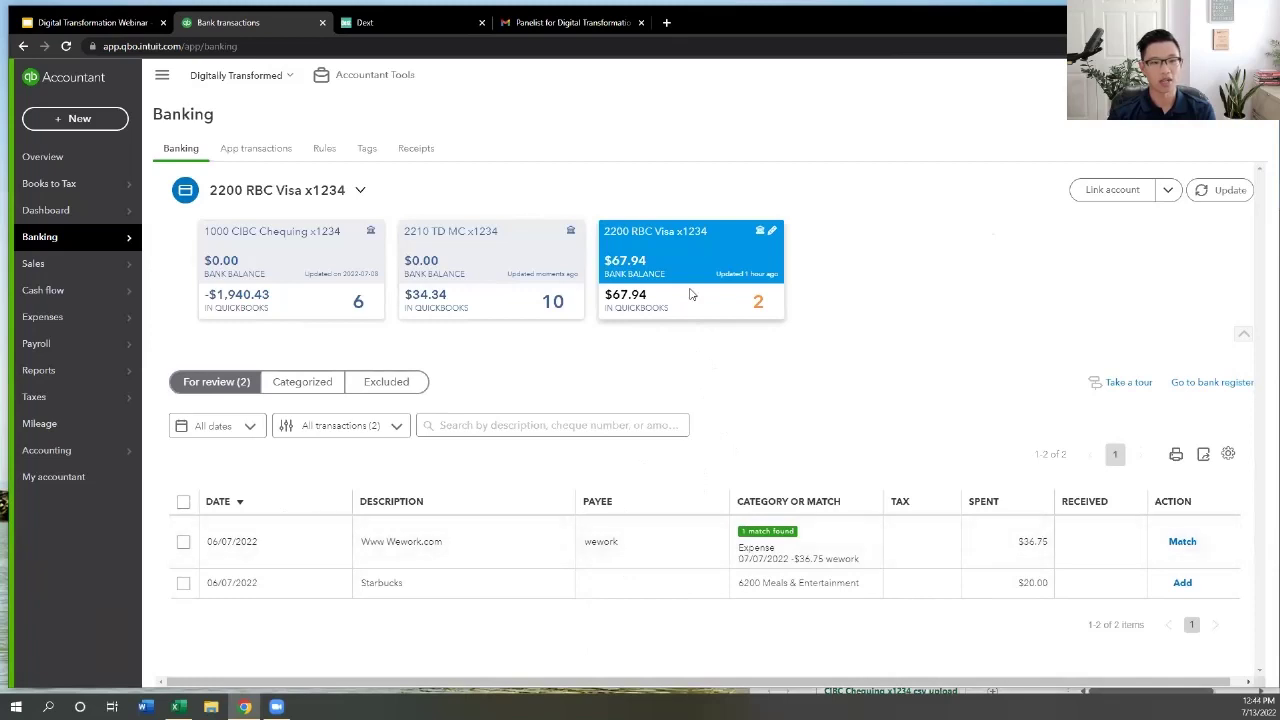
click(709, 546)
scroll(1254, 589, down, 1)
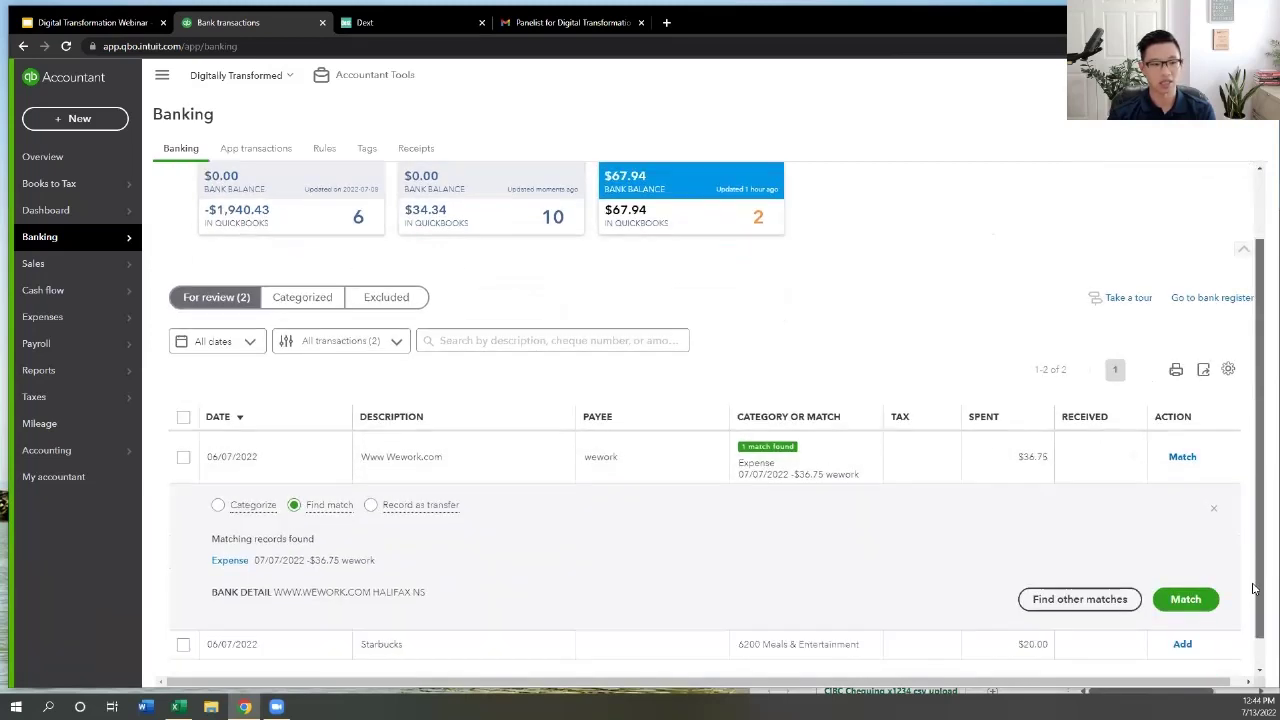
scroll(1254, 589, down, 1)
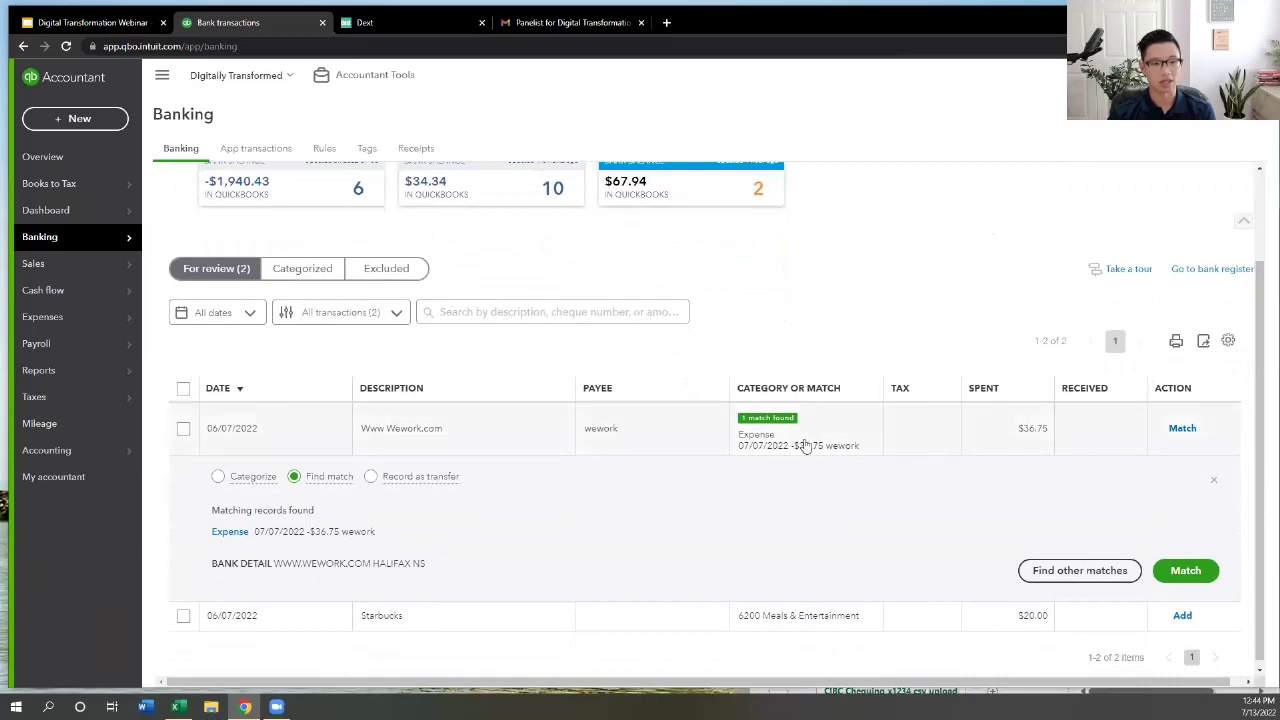
click(1182, 429)
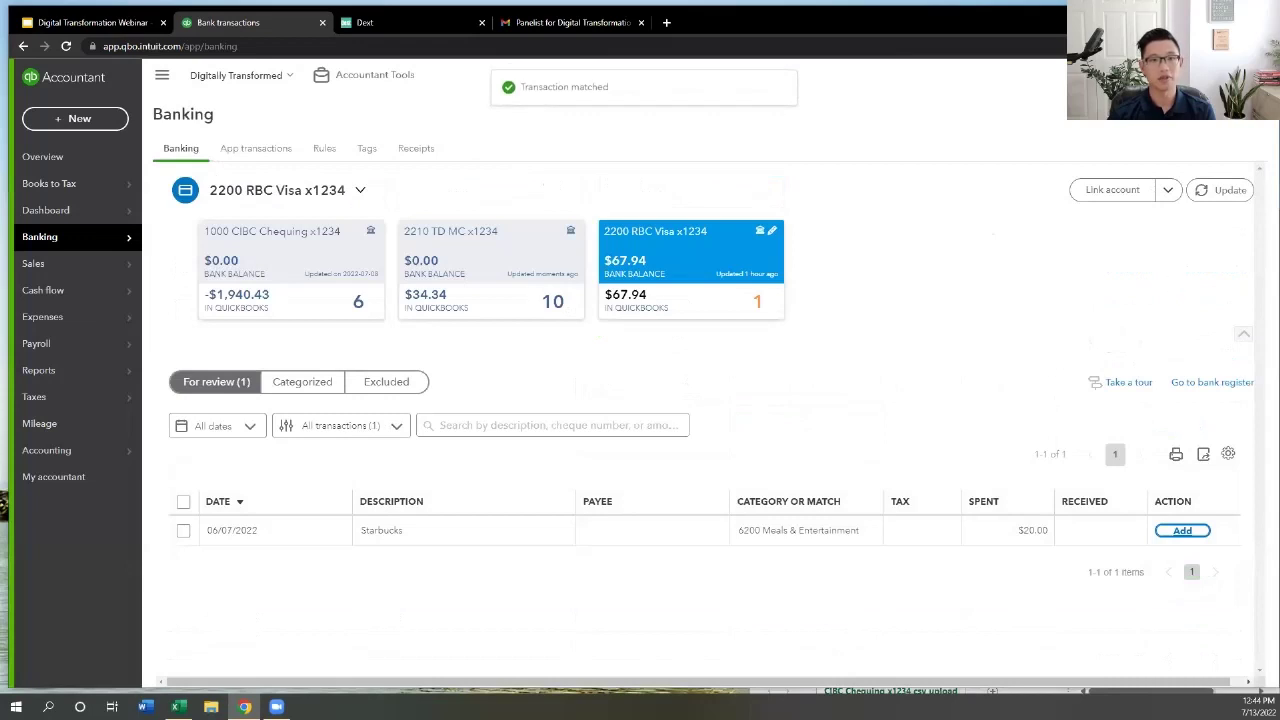
Search QuickBooks for wework and open the wework expense dated 7/7/22
click(416, 148)
click(394, 151)
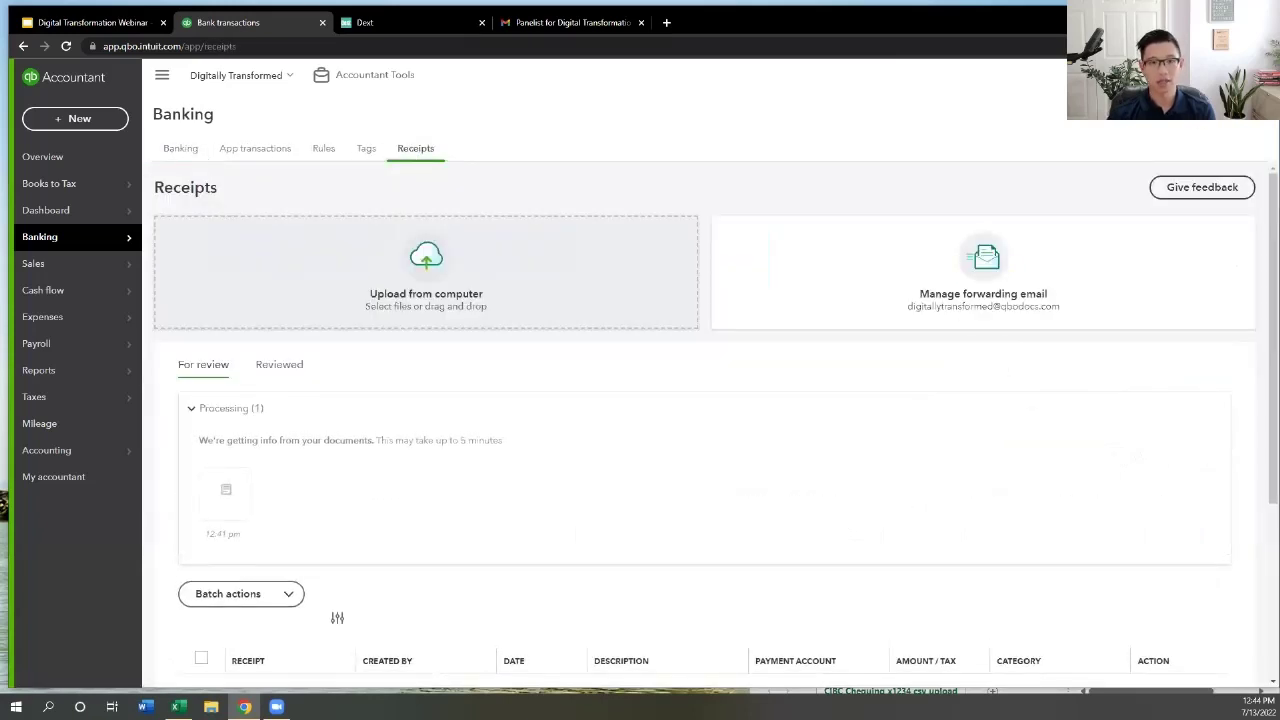
click(1150, 75)
text(wework)
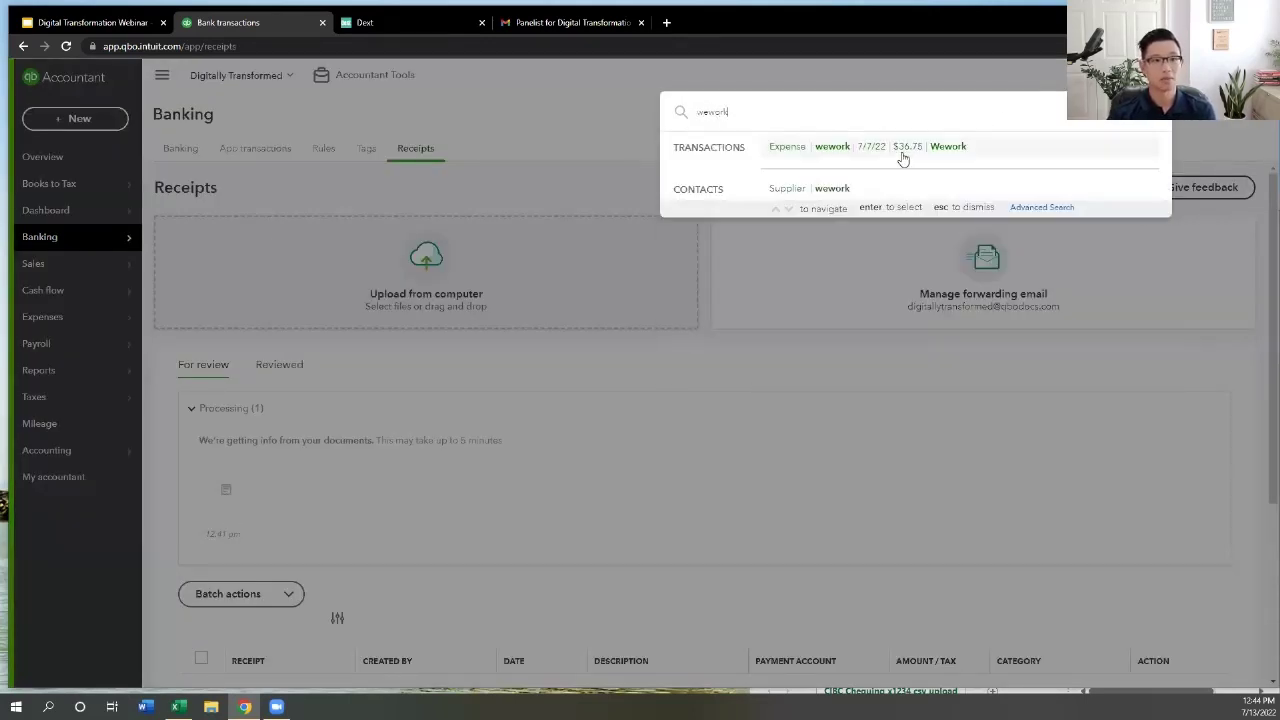
click(869, 152)
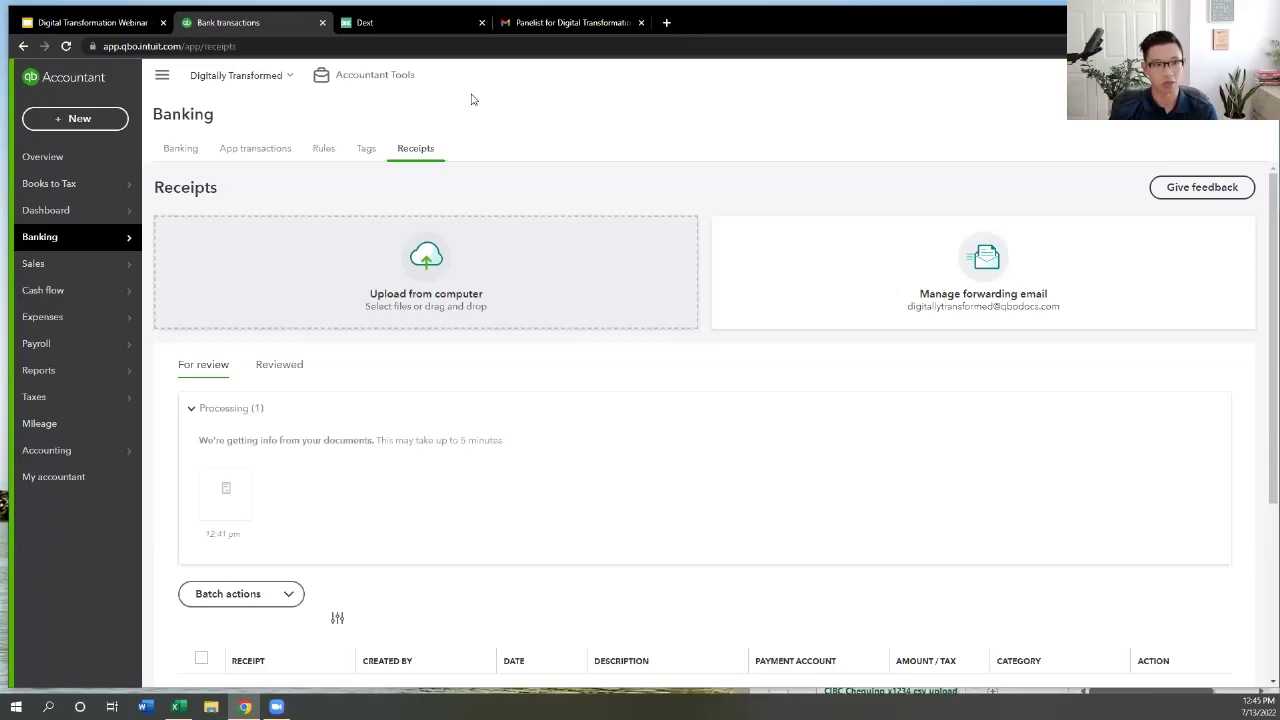
Switch to Dext, return to the Costs inbox and start adding cost documents
click(429, 22)
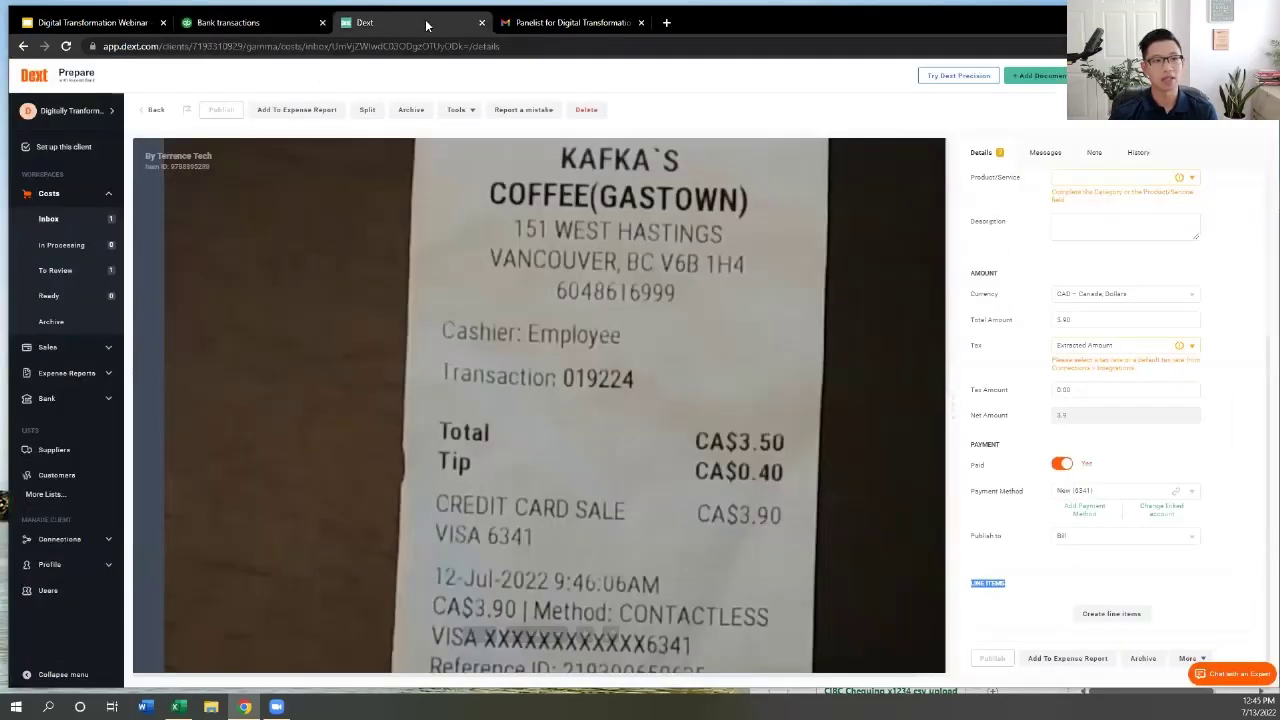
click(30, 226)
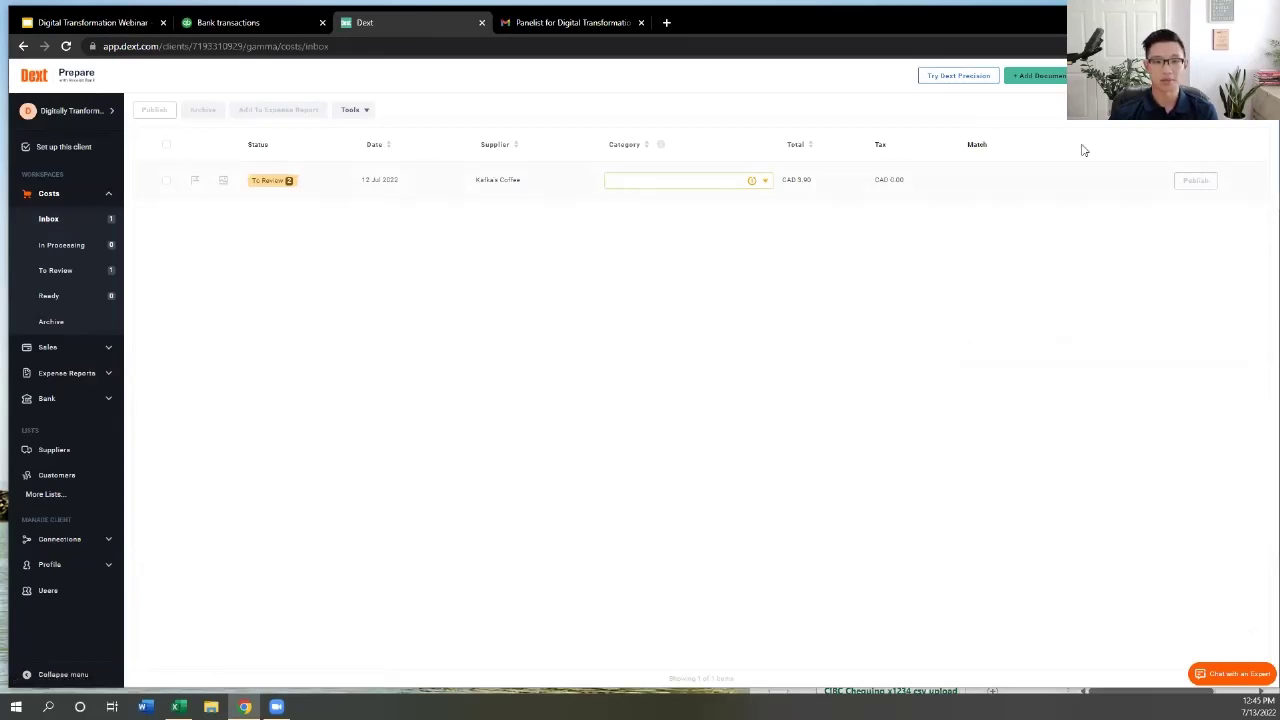
click(1062, 81)
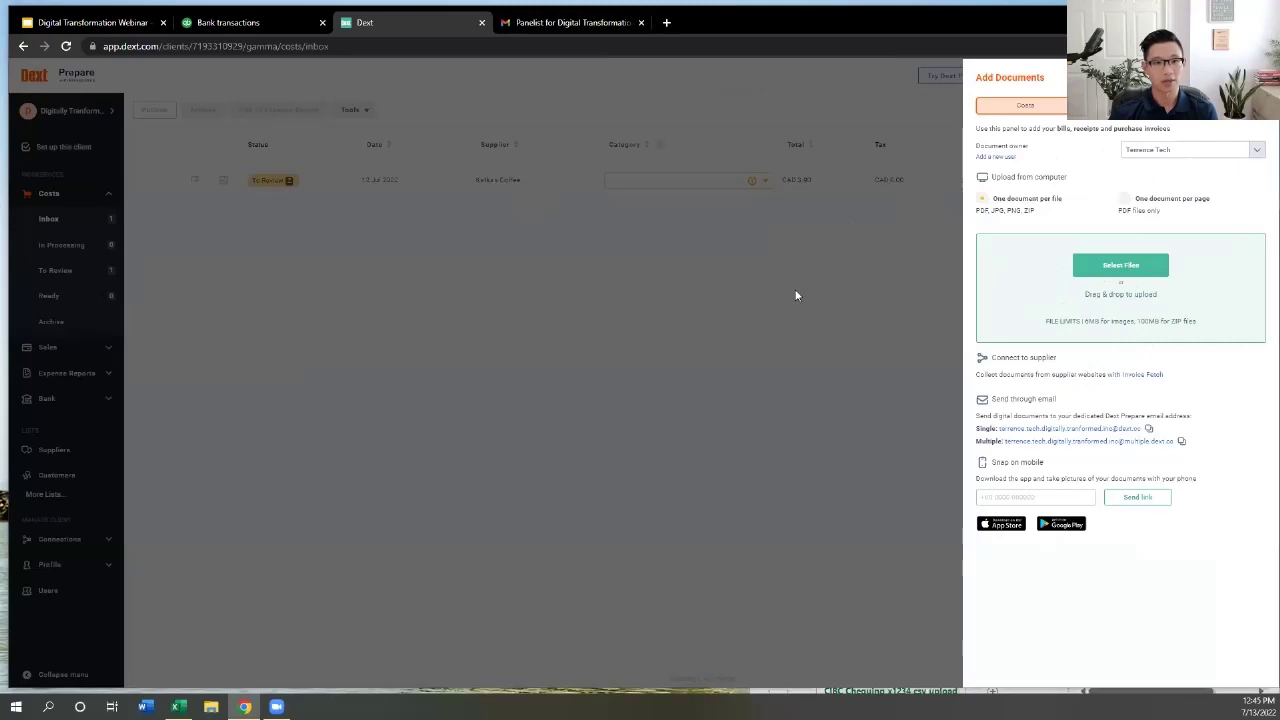
Try to upload Hashtag Marketing Co Invoice 123A and Purpose CPA Invoice 001 together as cost documents
click(1117, 279)
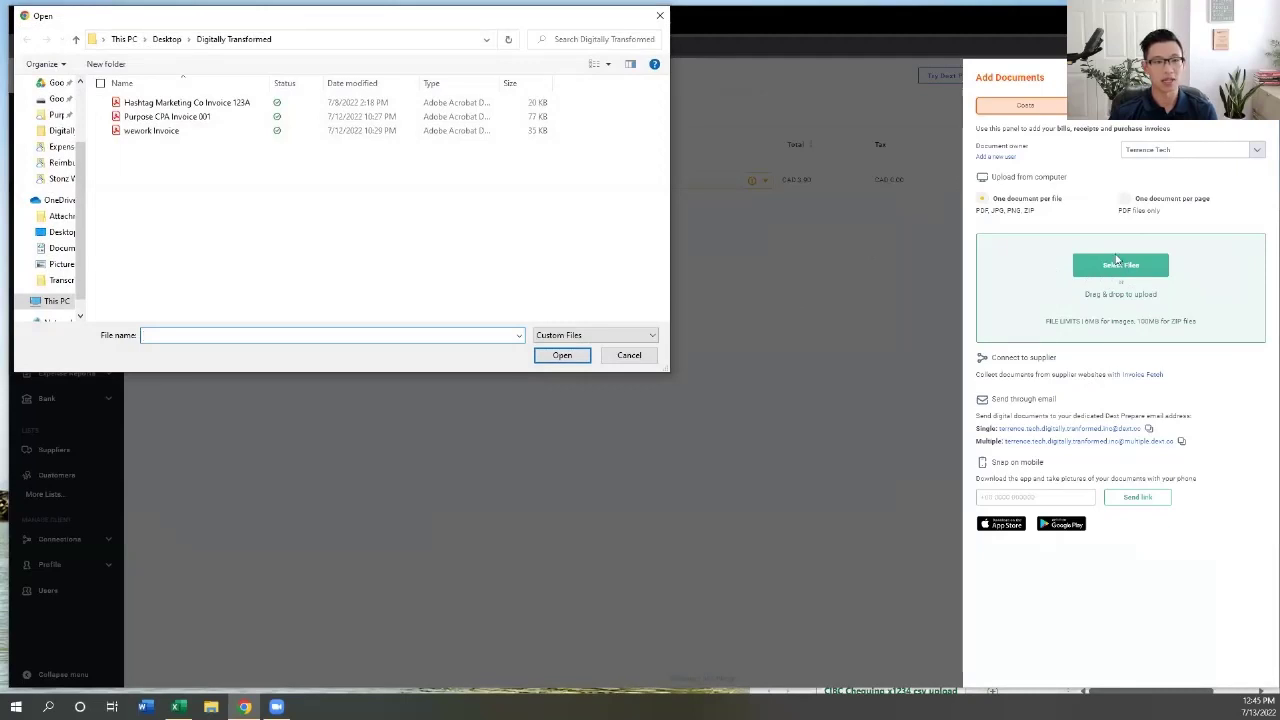
click(161, 118)
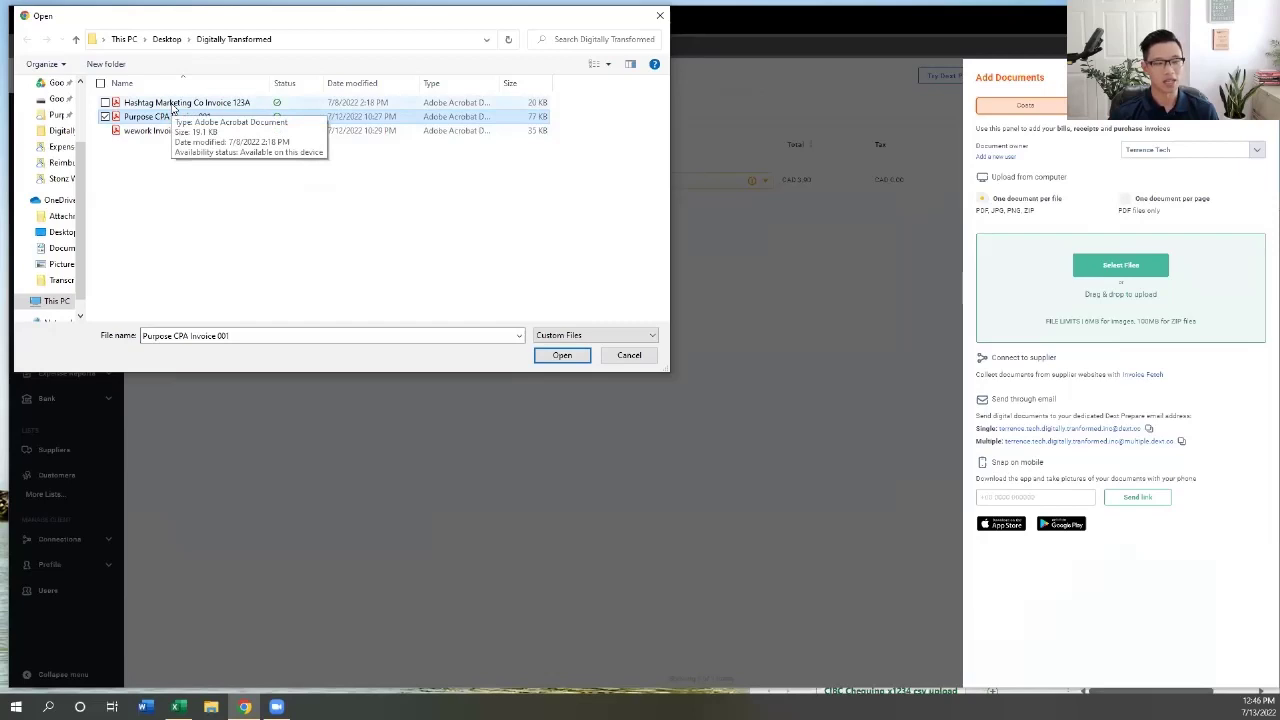
ctrl+click(173, 107)
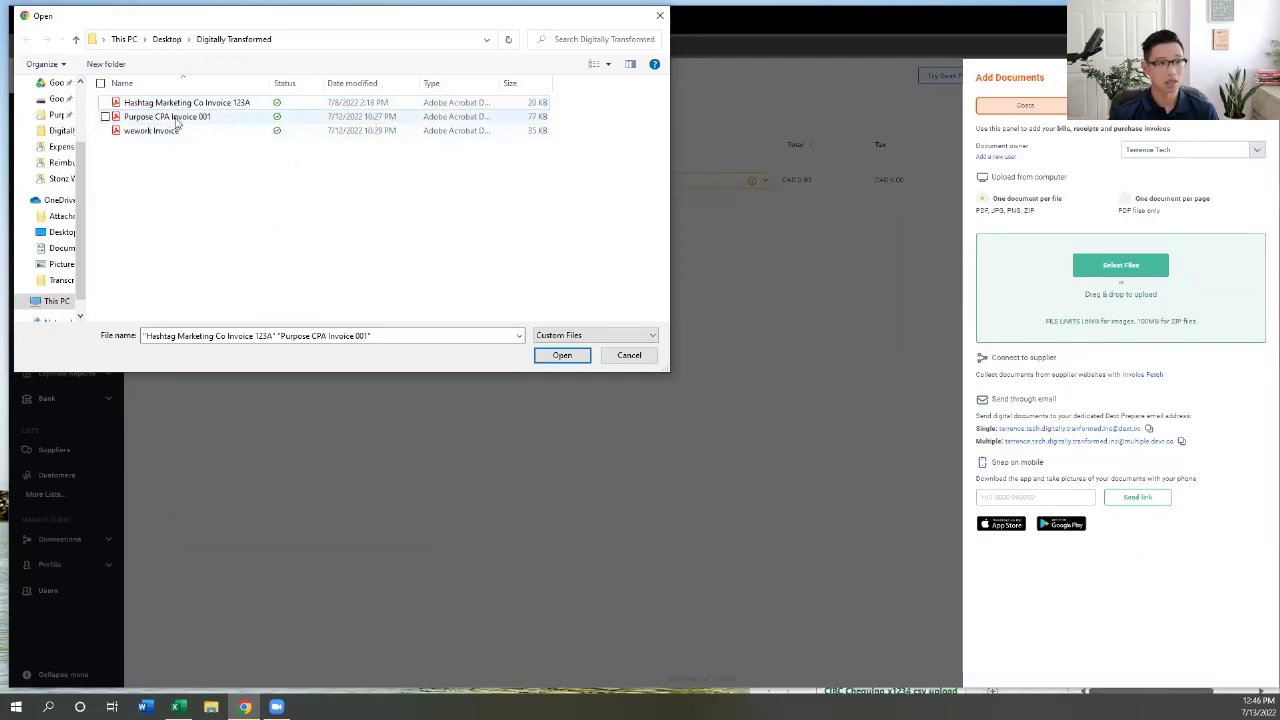
click(177, 118)
ctrl+click(175, 103)
click(562, 356)
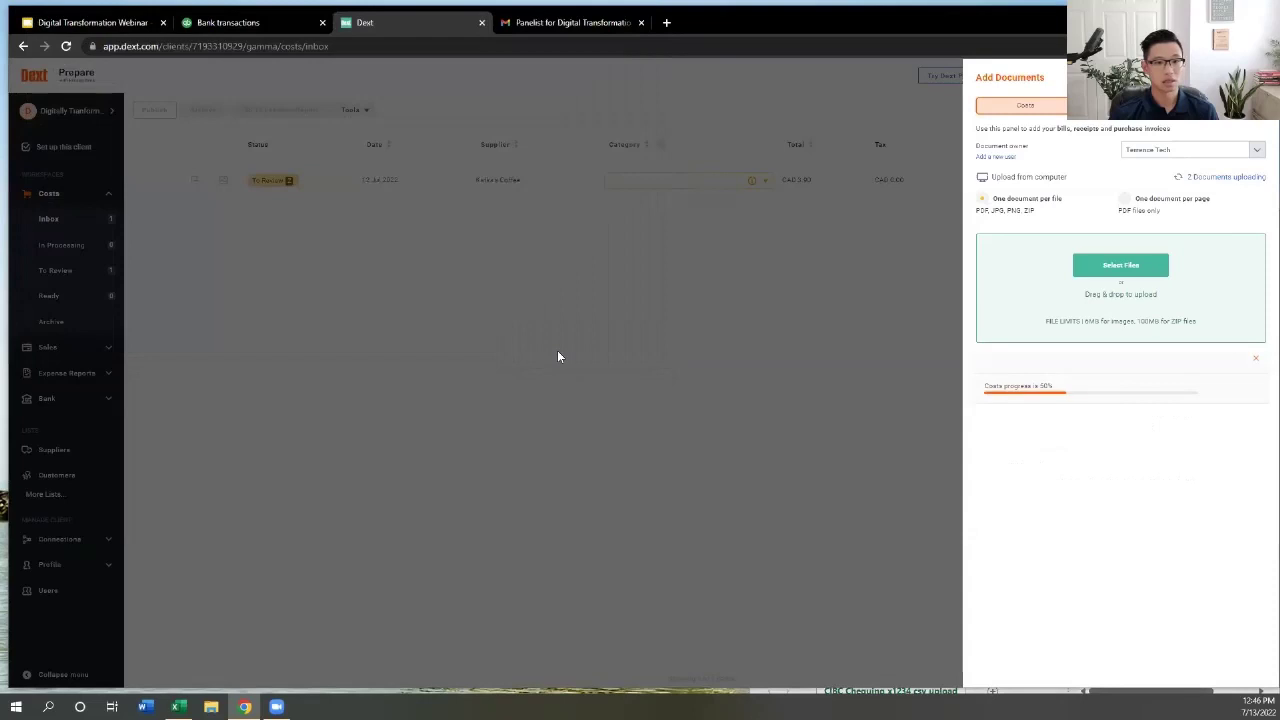
click(703, 121)
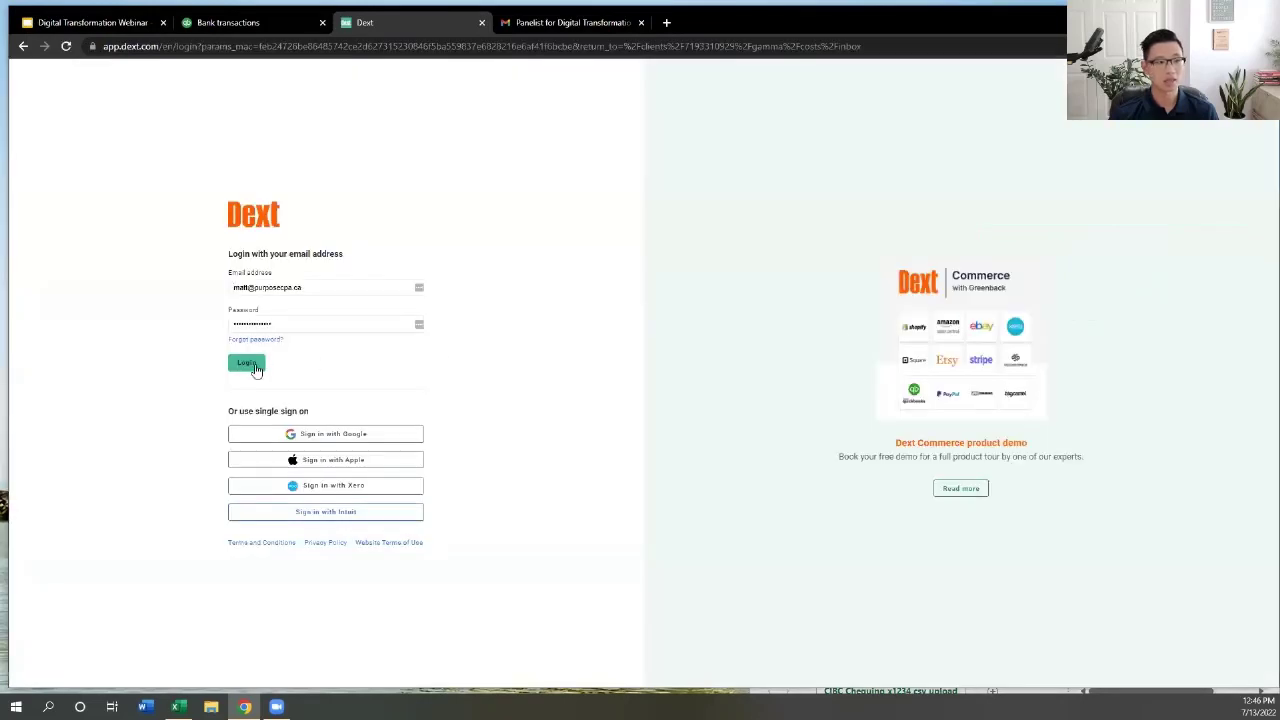
Log back in to Dext and upload Purpose CPA Invoice 001 from the Digitally Transformed folder as a cost document
click(252, 366)
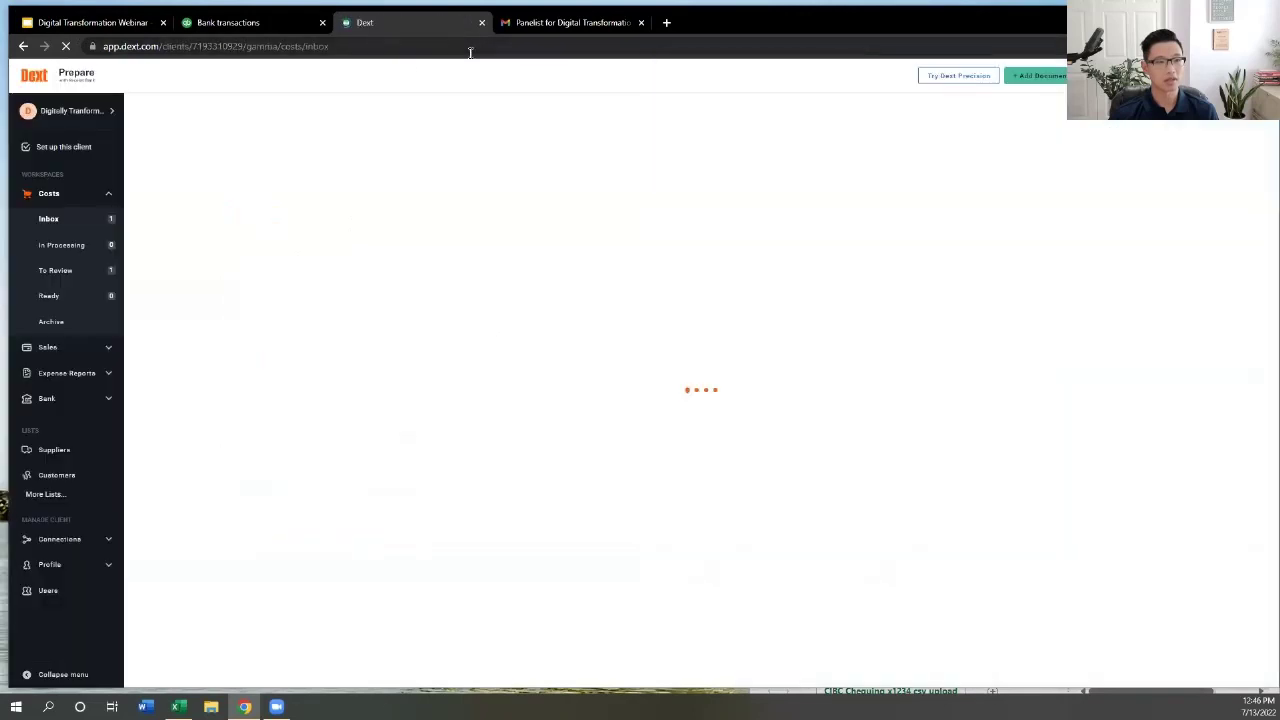
click(1040, 76)
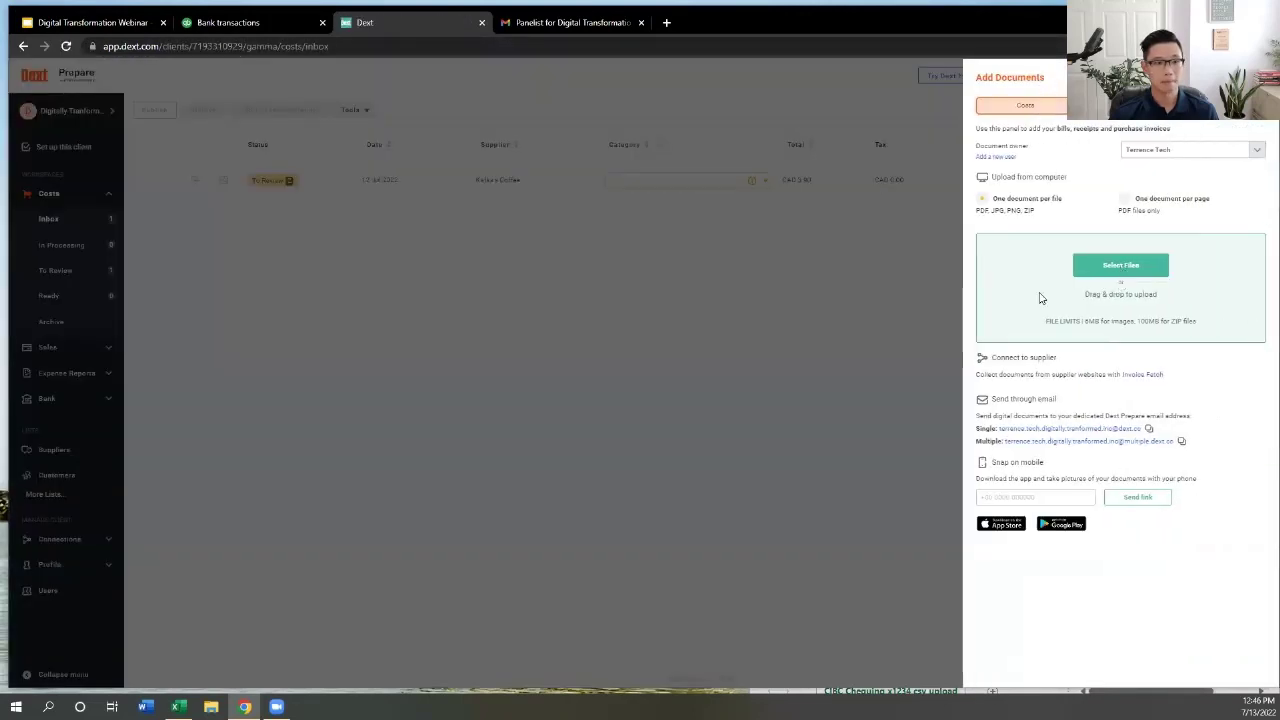
click(1102, 274)
click(165, 117)
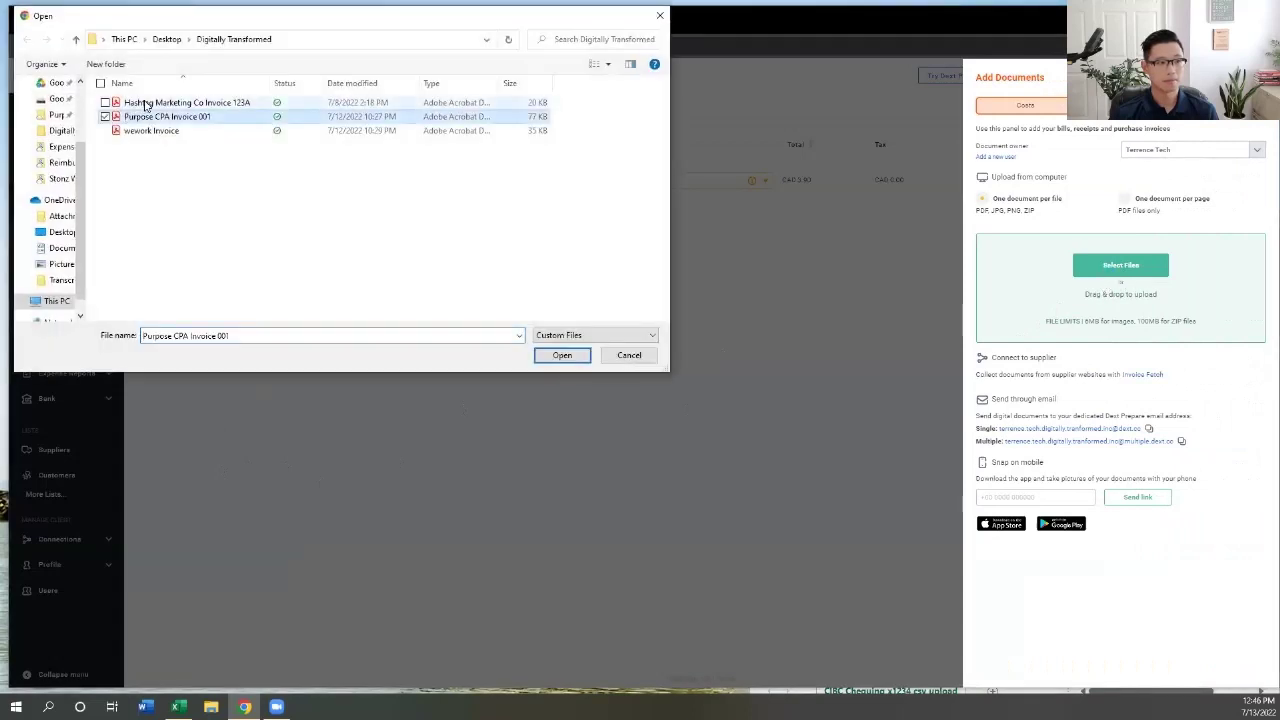
ctrl+click(185, 103)
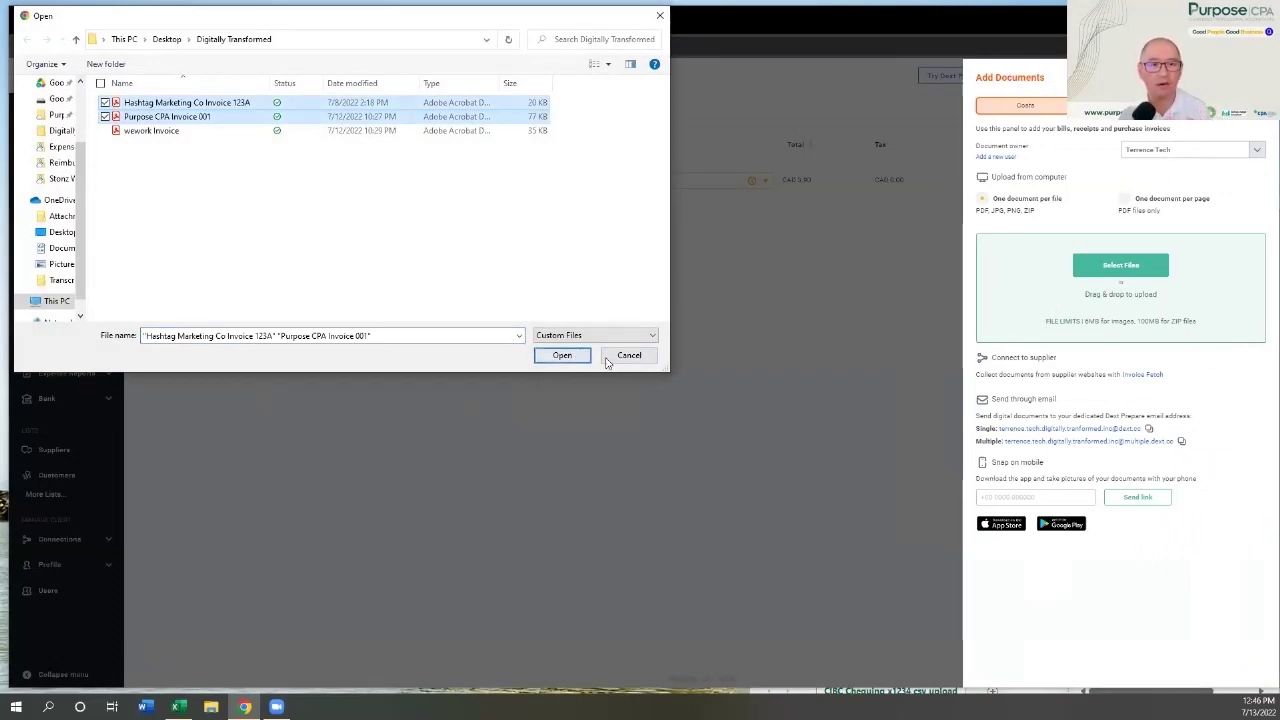
click(194, 119)
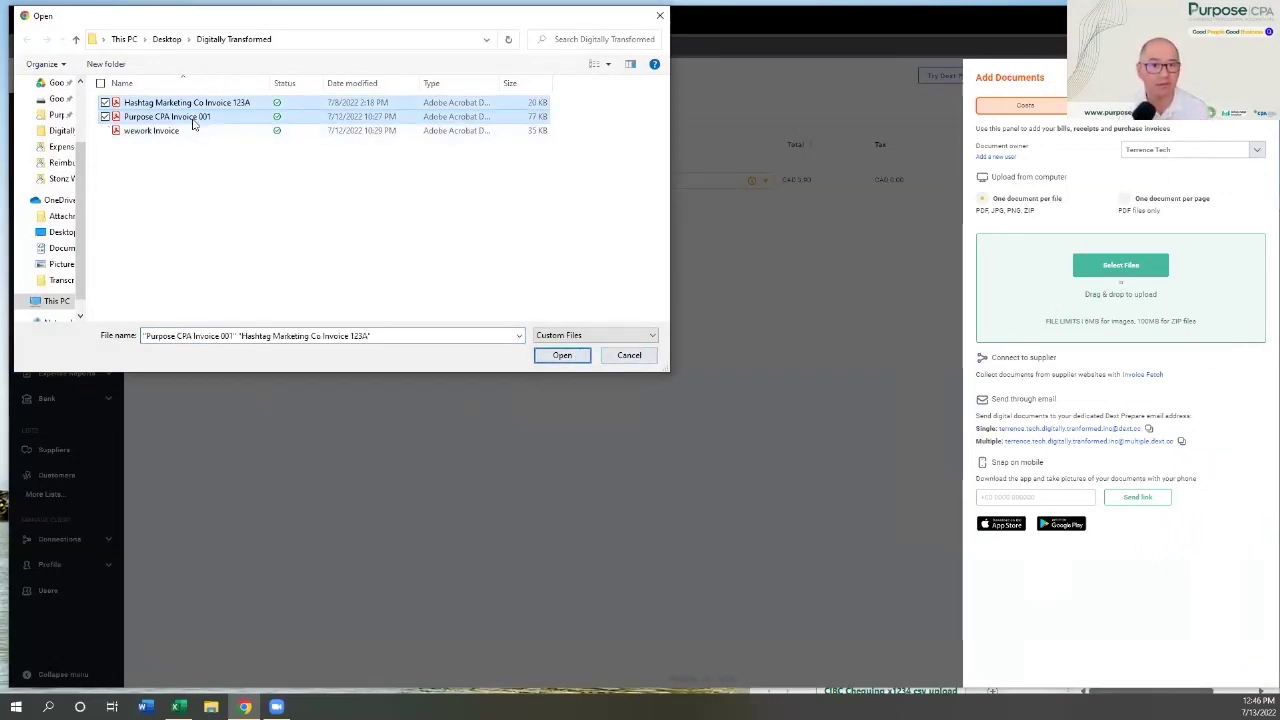
click(560, 356)
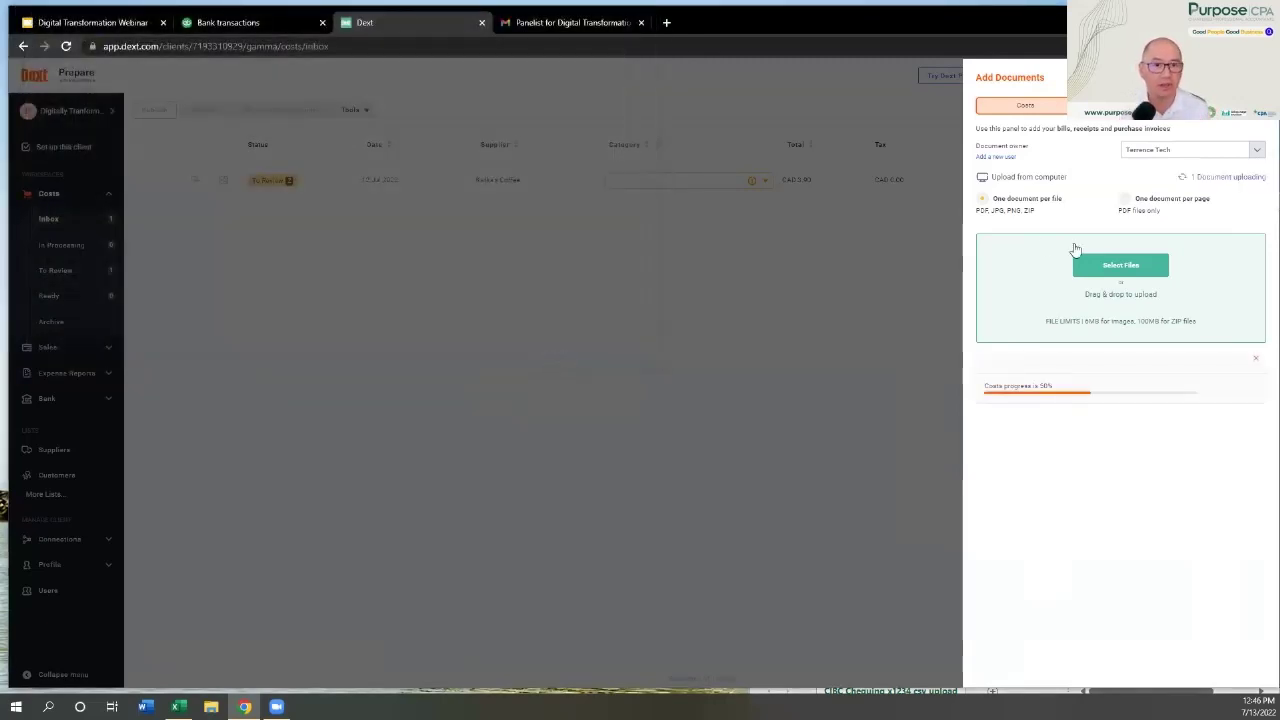
Upload Hashtag Marketing Co Invoice 123A as a cost document and return to the Costs inbox
click(1118, 266)
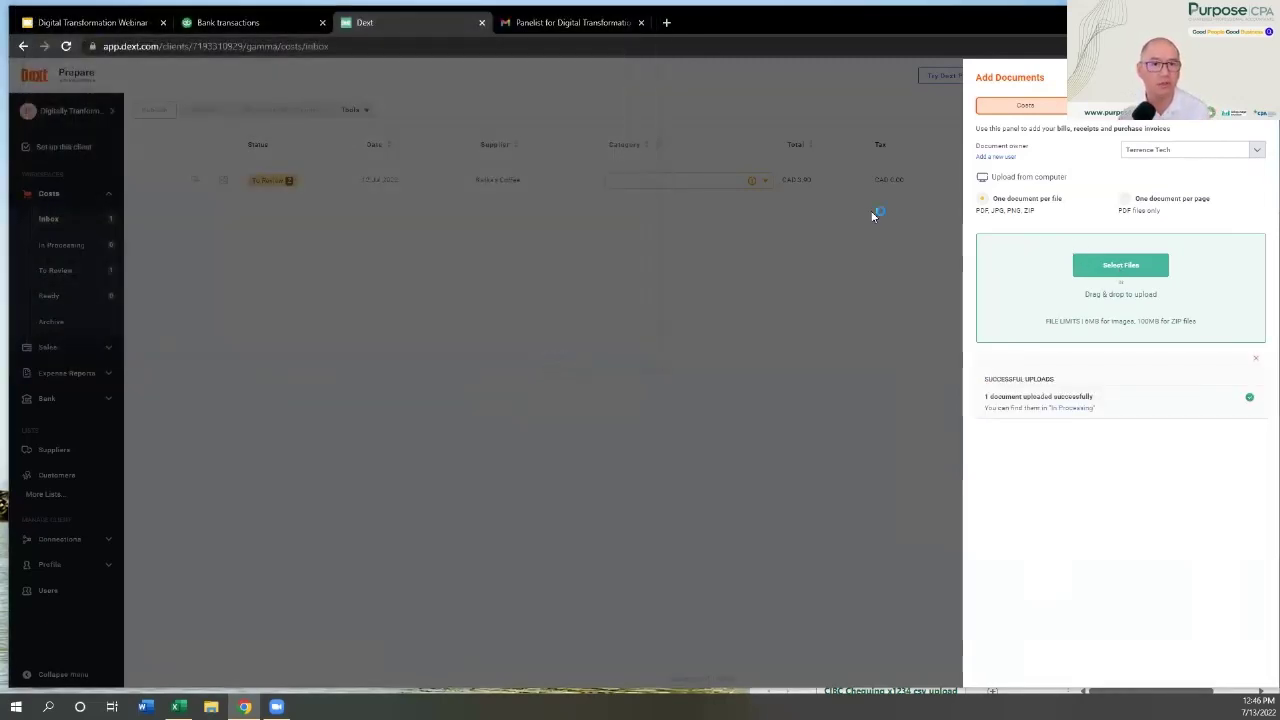
click(176, 104)
click(541, 357)
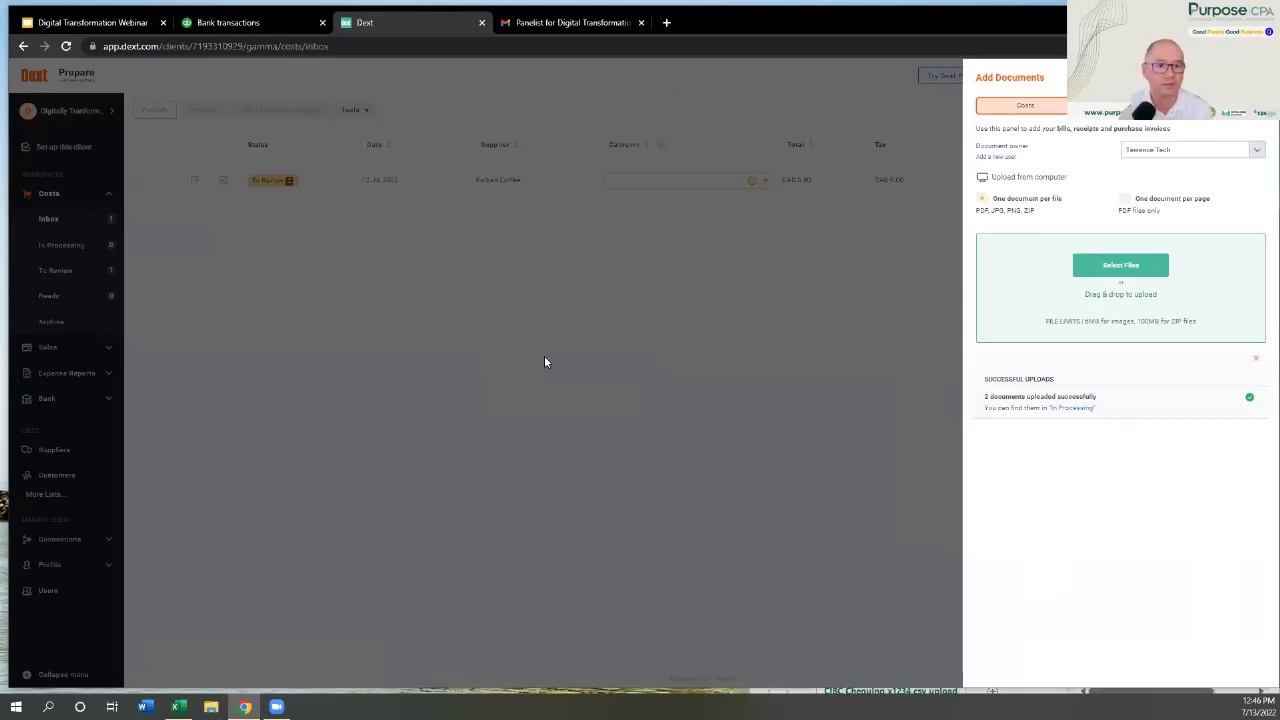
click(646, 328)
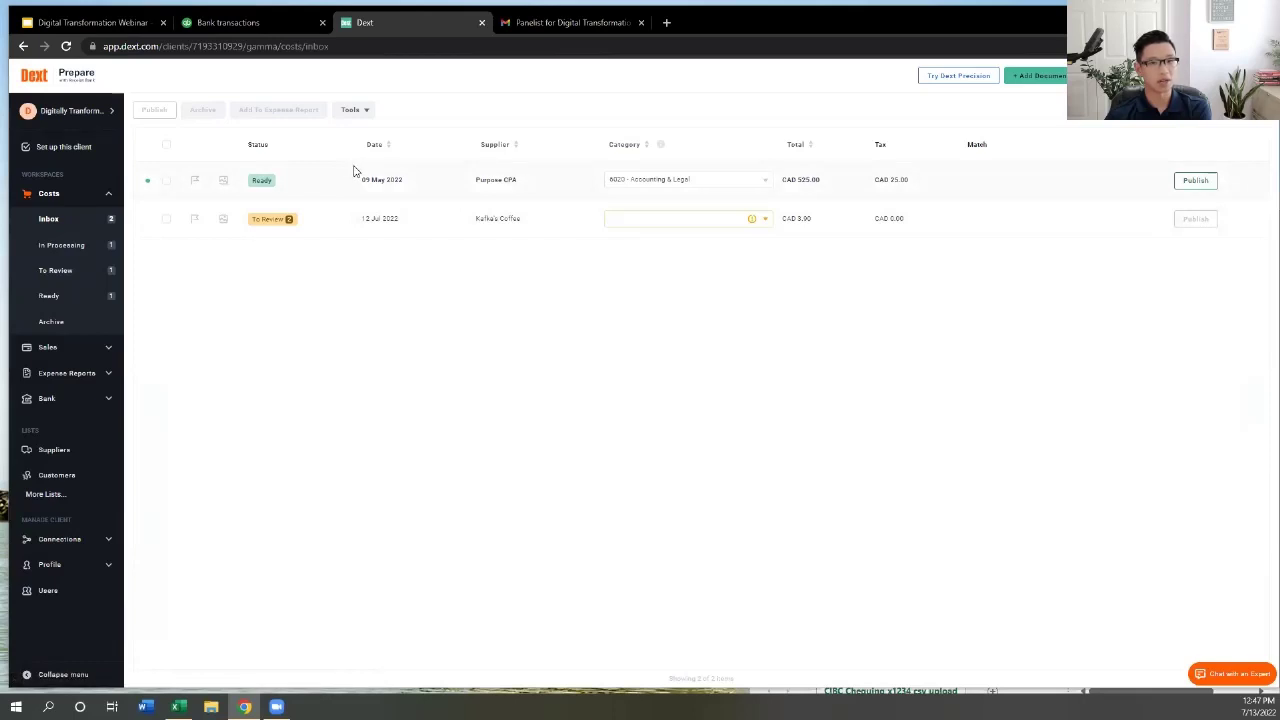
Check the extraction progress of the Hashtag Marketing Co invoice among the costs in processing and return to the inbox
click(95, 249)
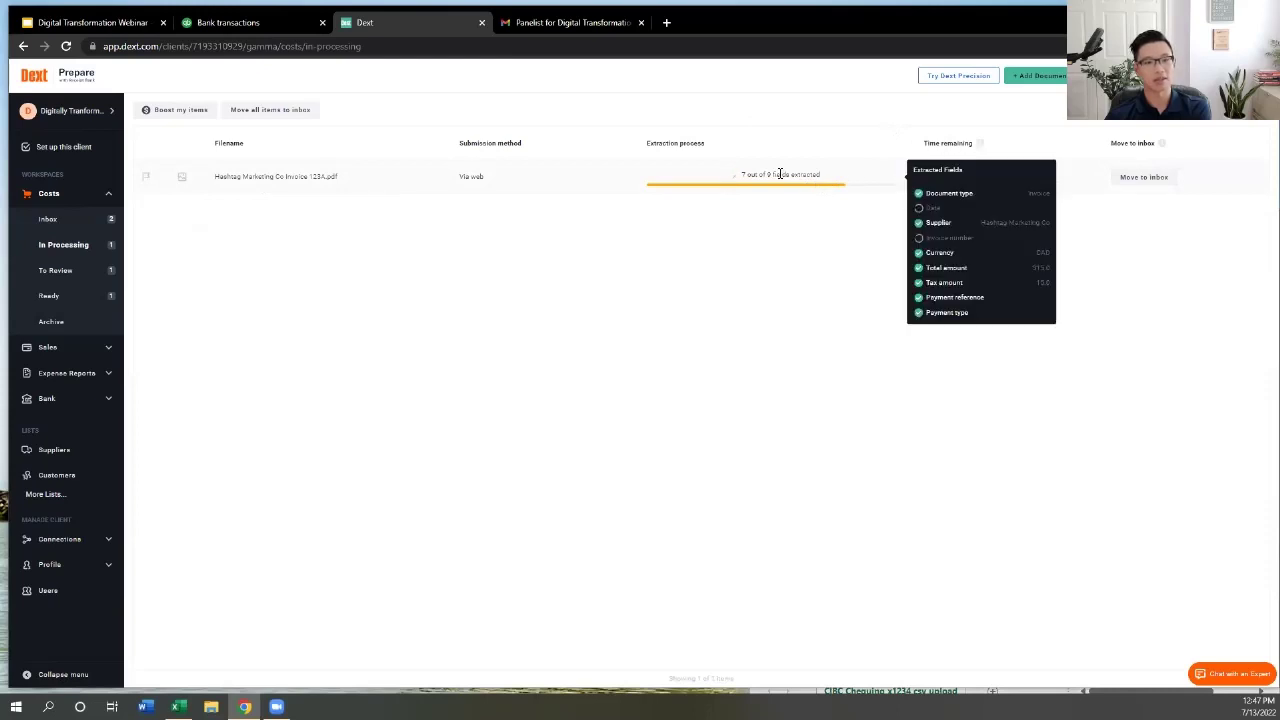
mouse_move(814, 172)
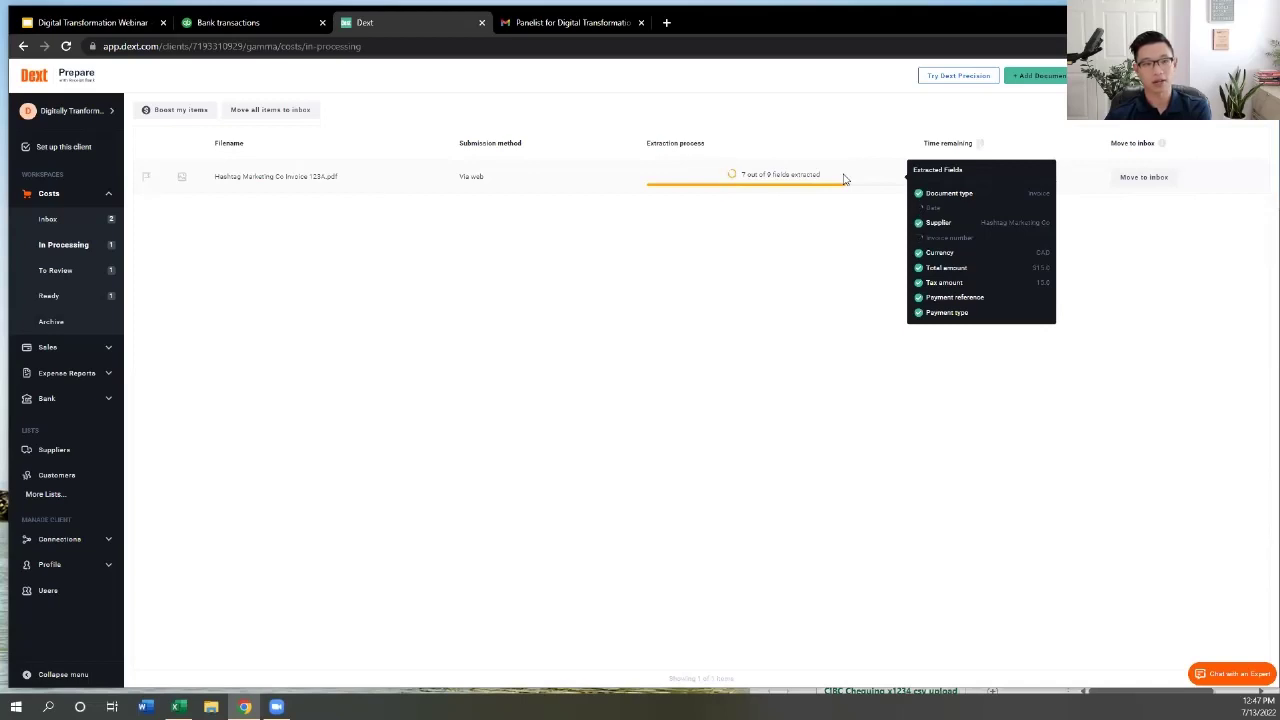
click(45, 220)
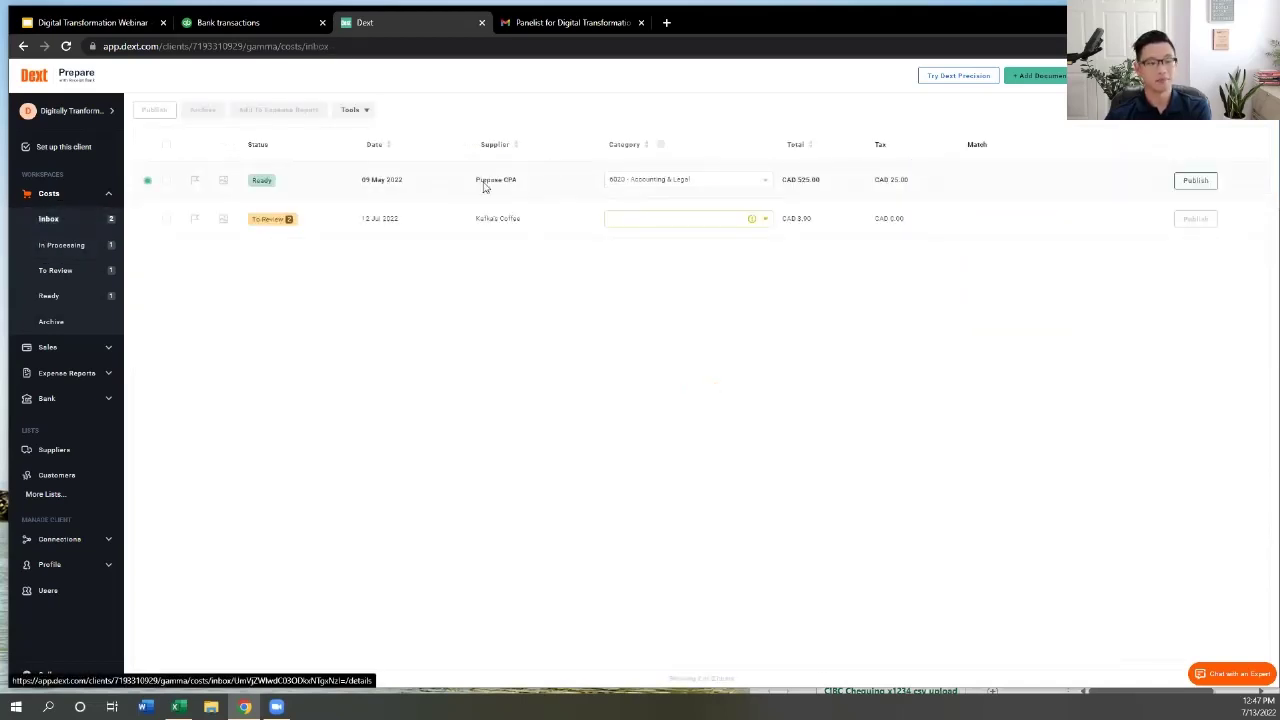
Open the Purpose CPA item dated 09 May 2022 and check its extracted details against the invoice
click(316, 193)
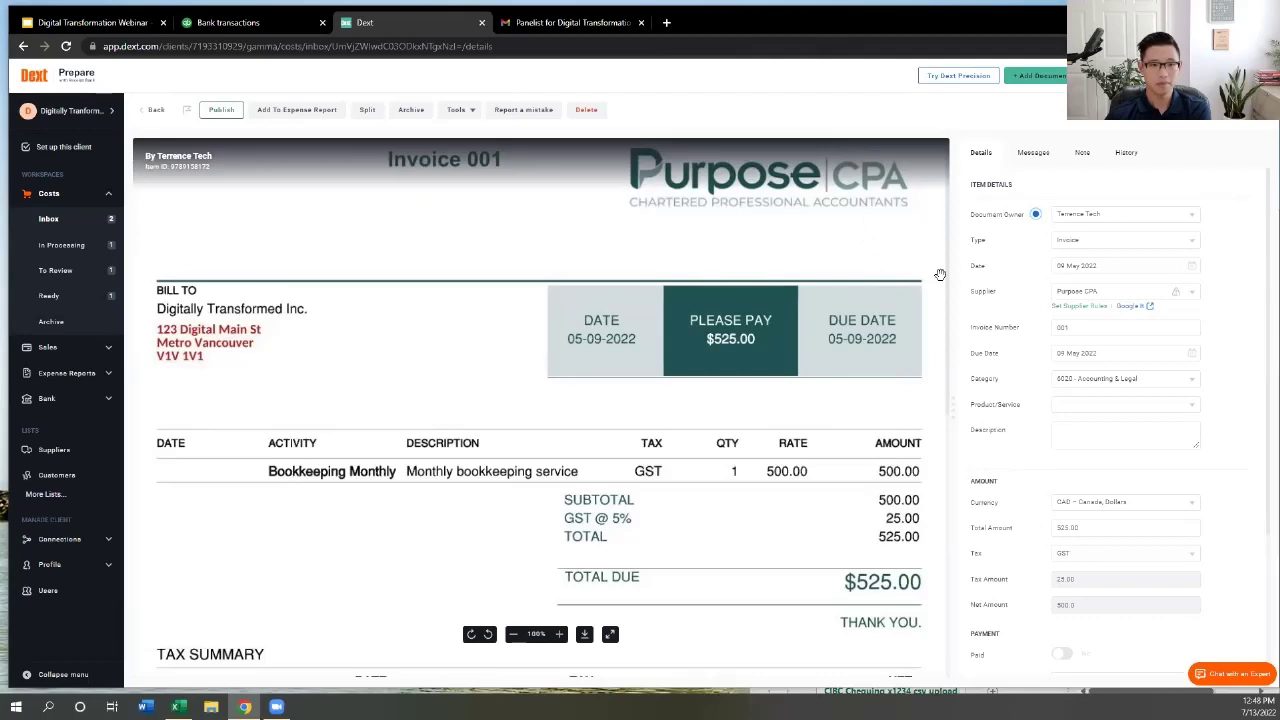
scroll(888, 231, down, 3)
scroll(888, 231, up, 3)
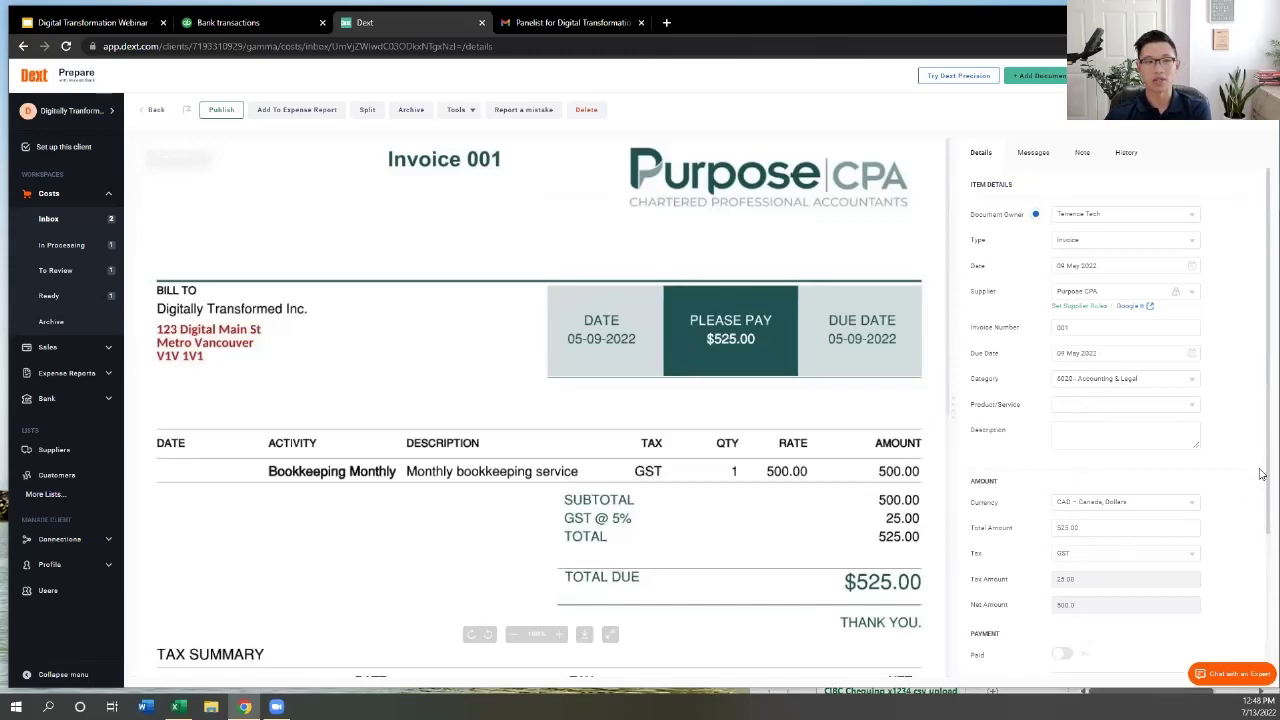
Check the payment and publishing details of the Purpose CPA invoice, return to the Costs inbox, and glance at the QuickBooks receipts page
scroll(1262, 474, down, 3)
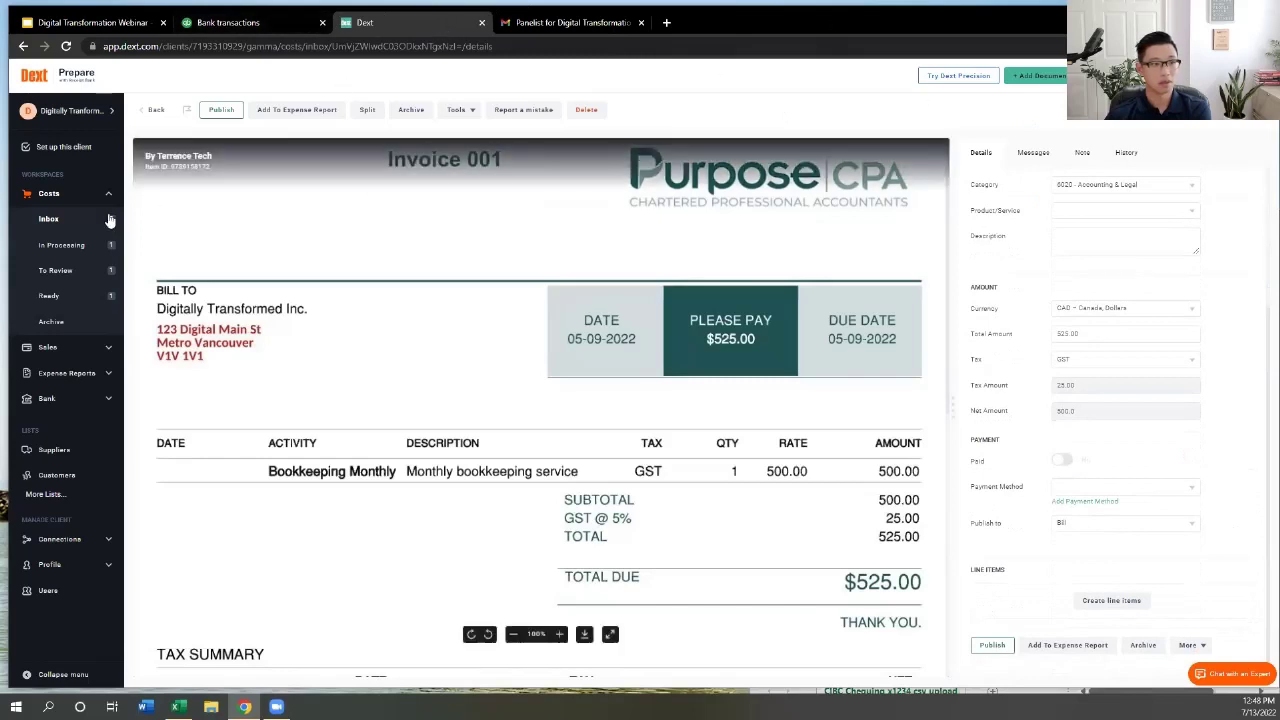
click(70, 217)
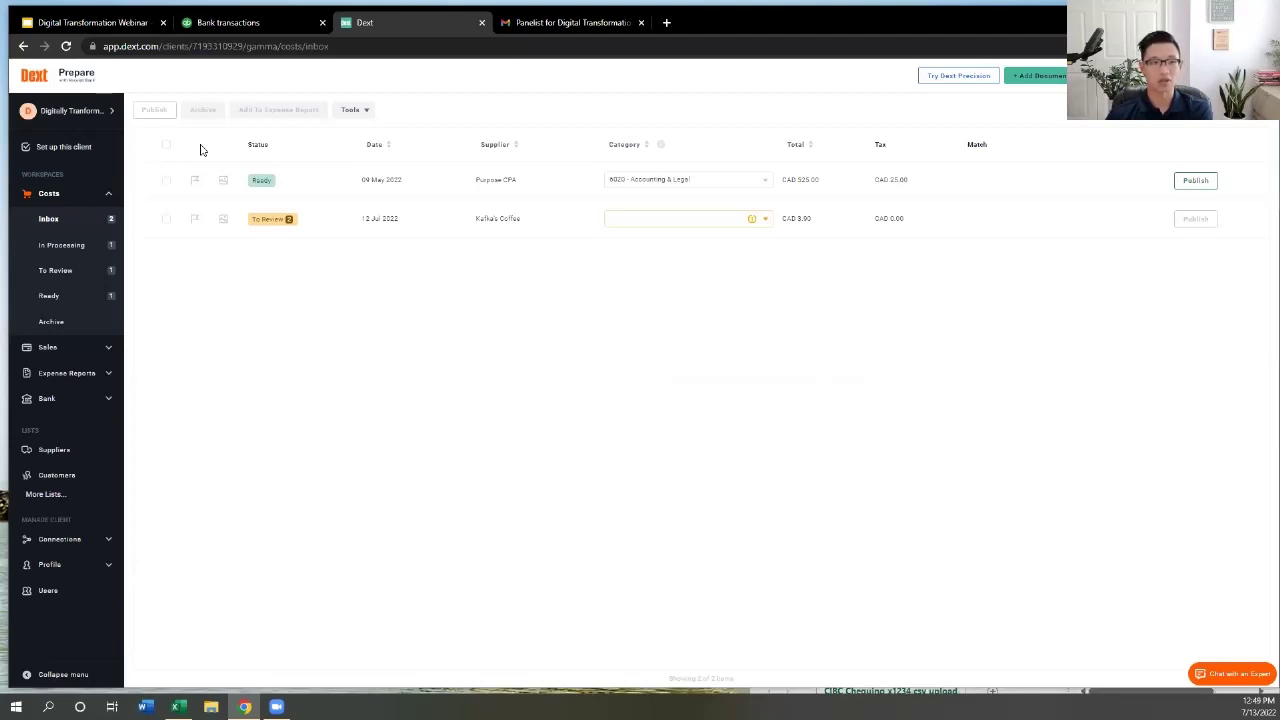
click(262, 26)
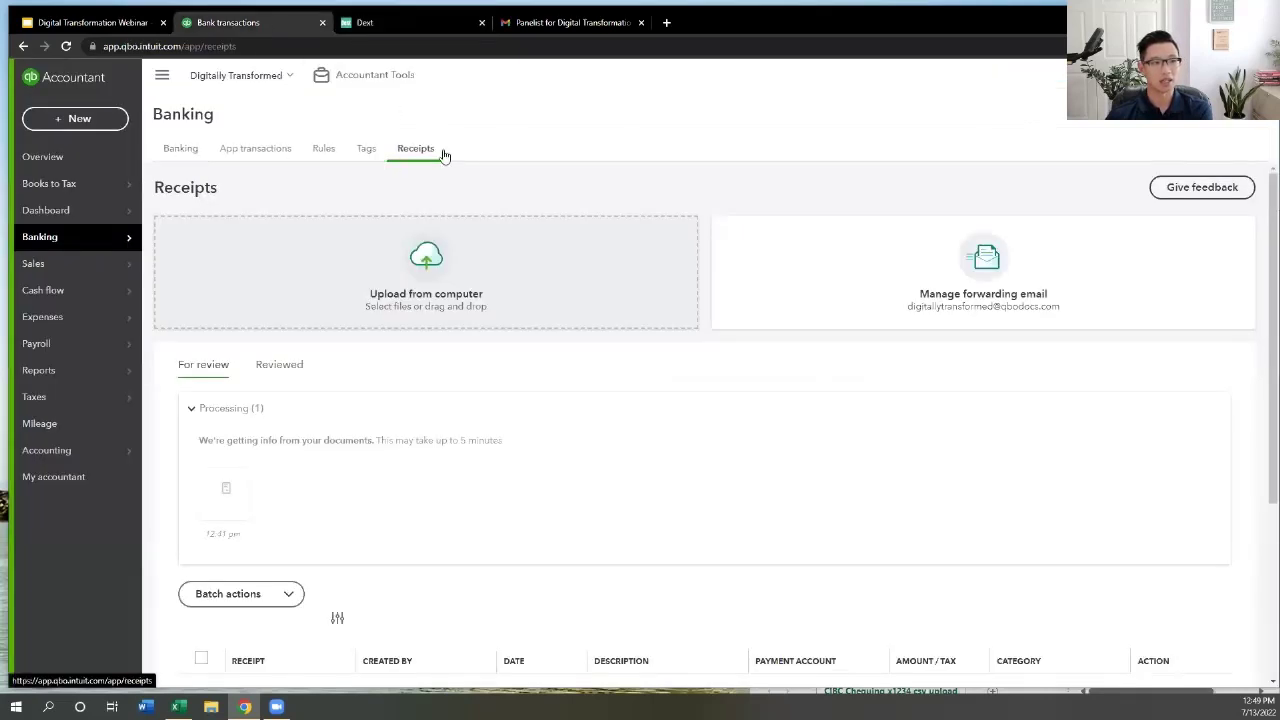
click(367, 34)
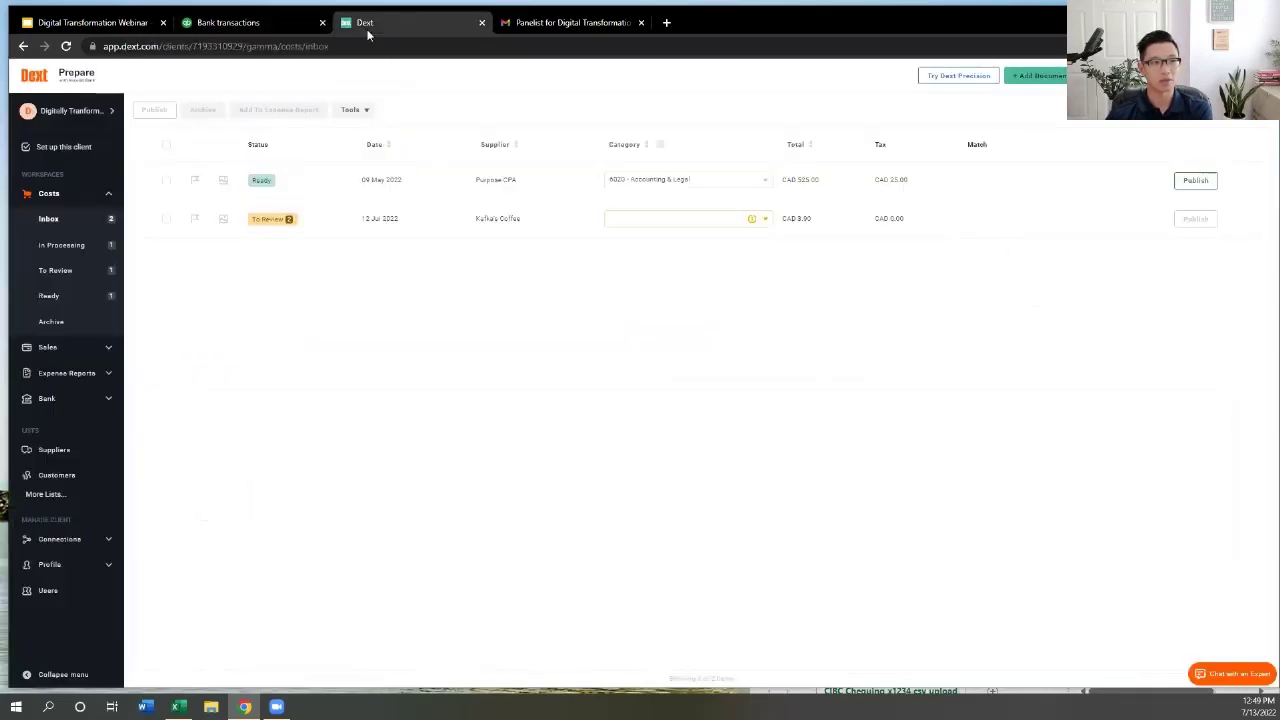
Reopen the Purpose CPA item dated 09 May 2022, publish it as a bill, and return to the Costs inbox
click(440, 198)
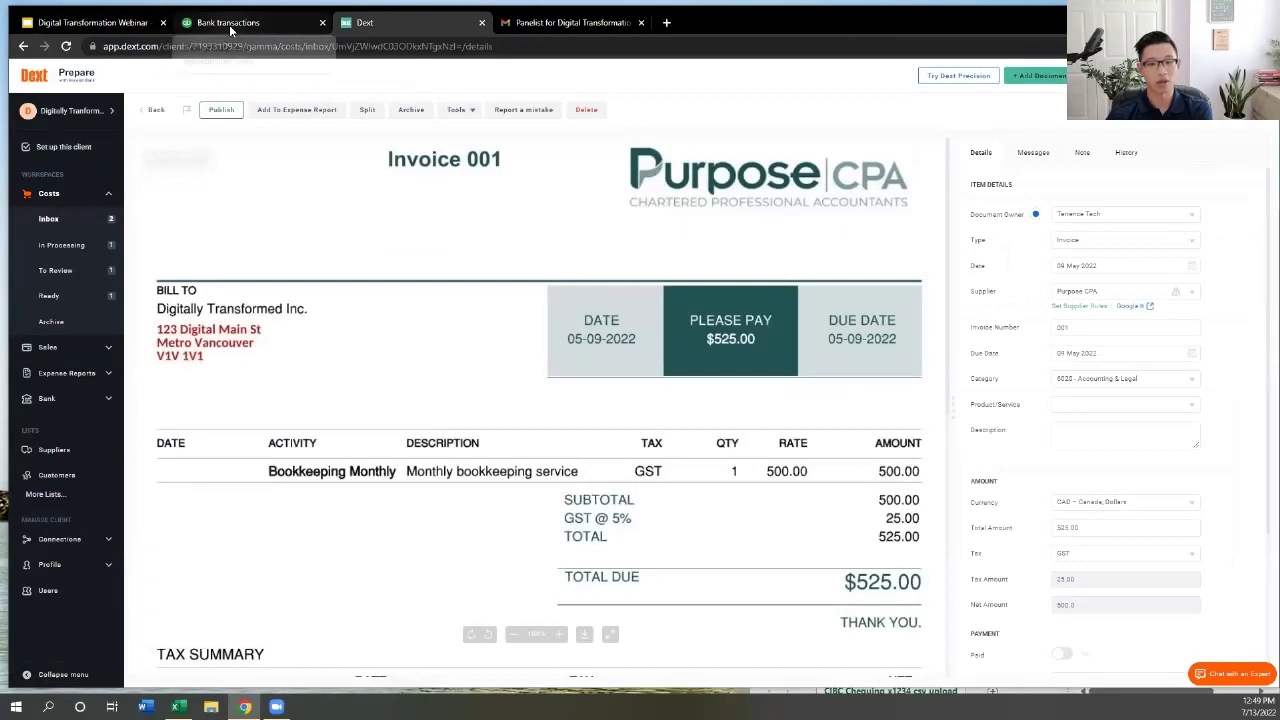
drag(1262, 470, 1262, 589)
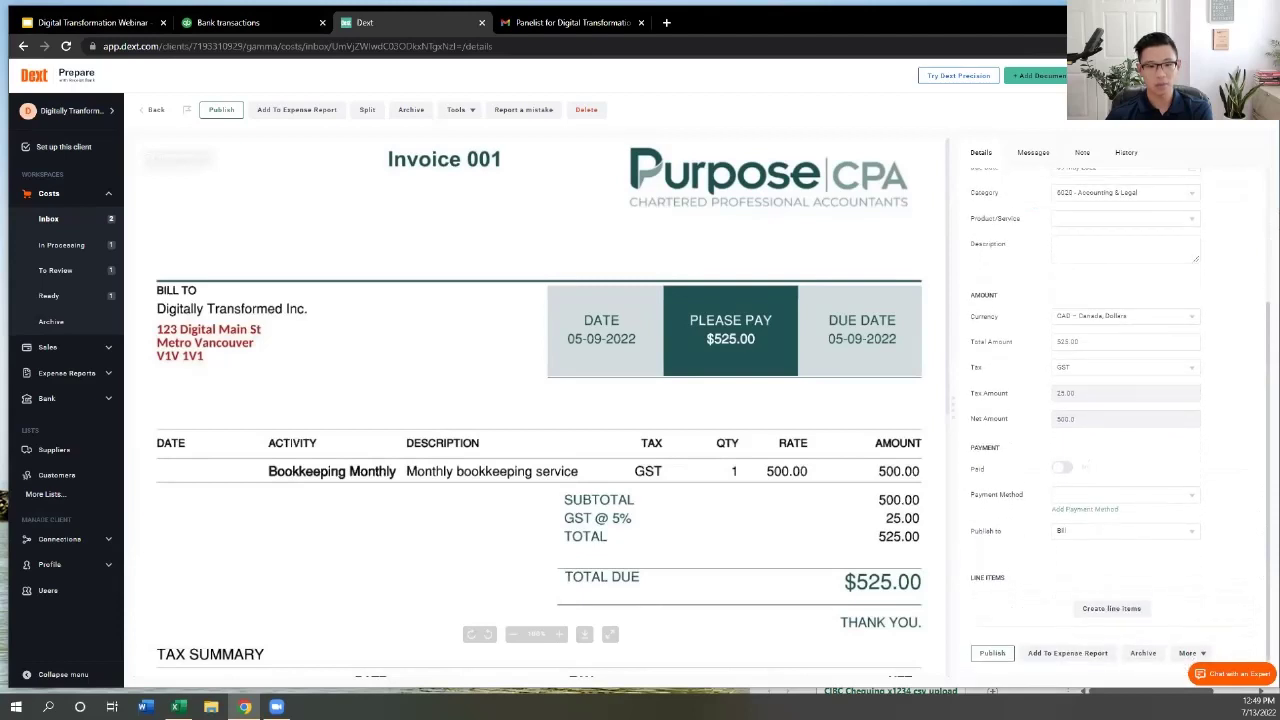
click(992, 653)
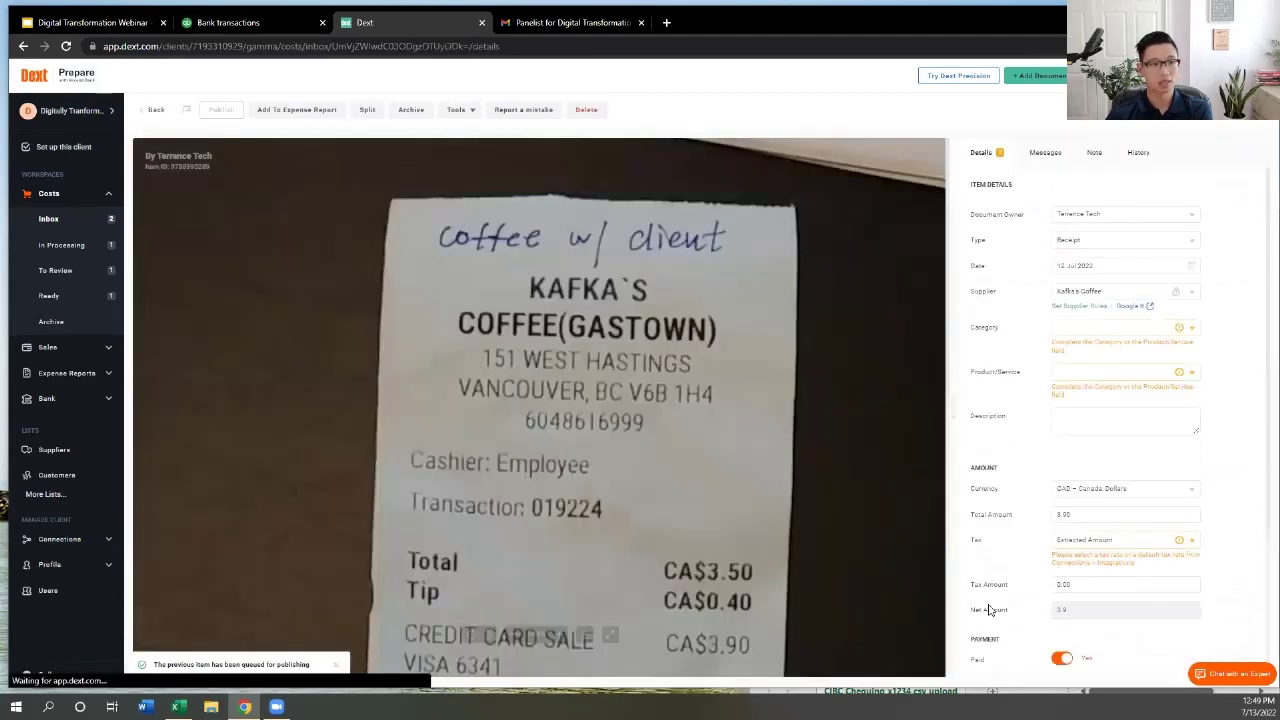
click(156, 111)
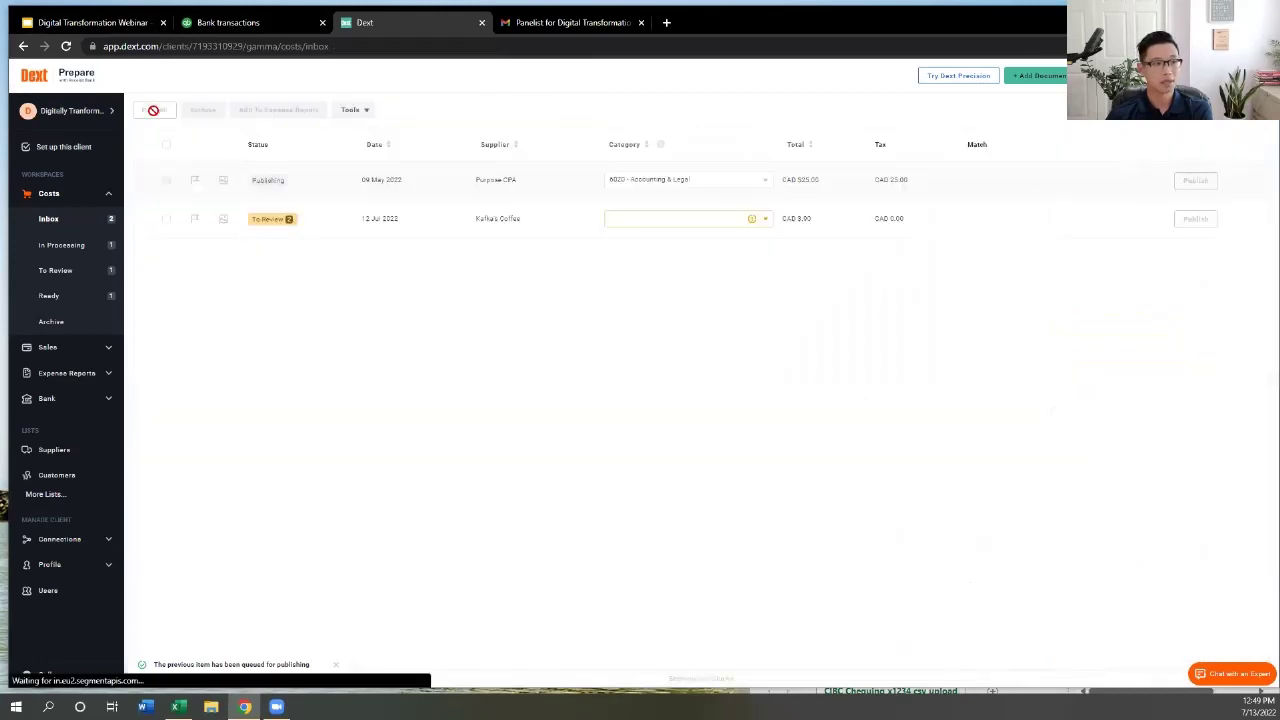
Check the publishing status of the Purpose CPA item and the ready and in-processing costs, ending at the inbox
click(265, 203)
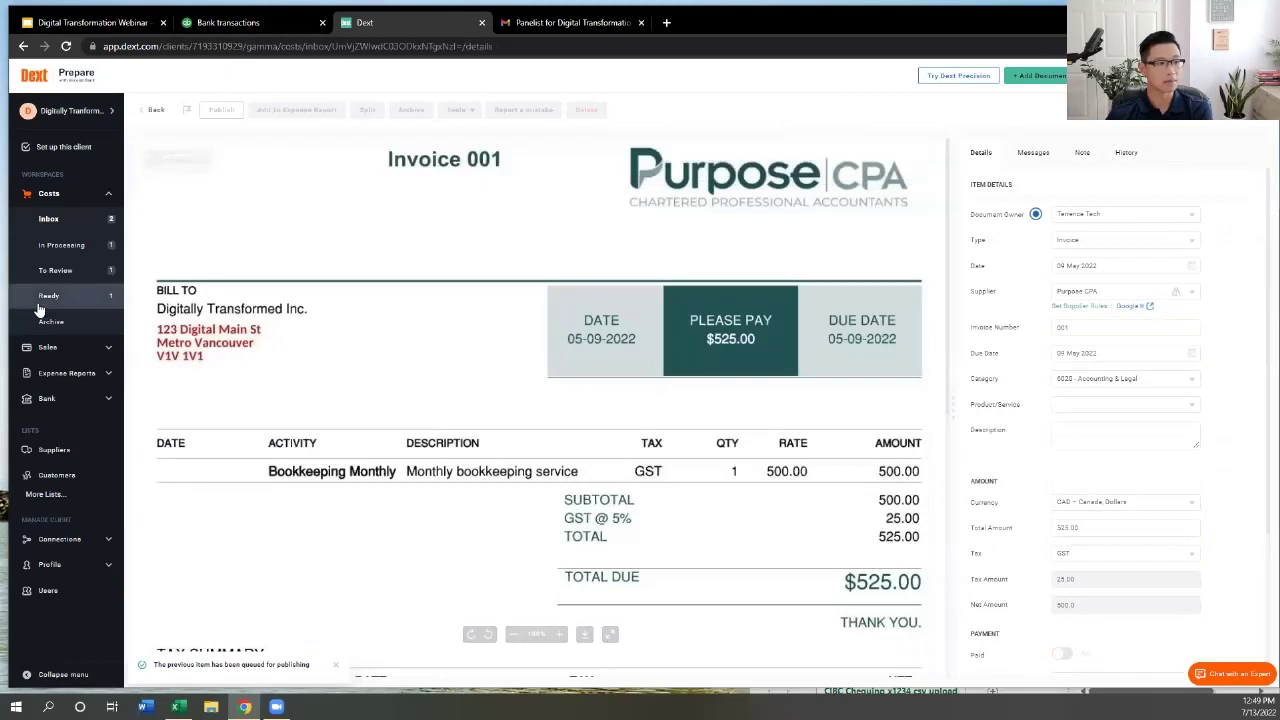
click(42, 300)
click(60, 245)
click(60, 222)
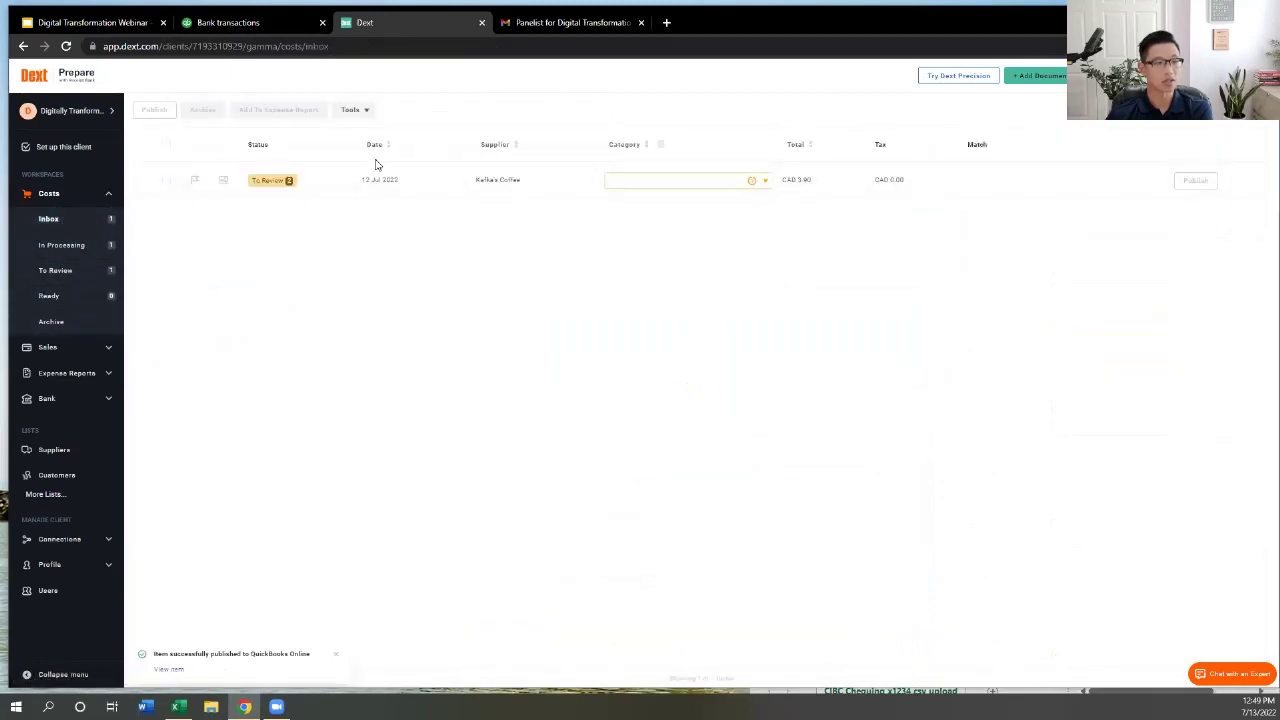
Switch to QuickBooks Online and match the $525.00 Purpose CPA e-transfer in 1000 CIBC Chequing x1234 to Bill 001
click(261, 27)
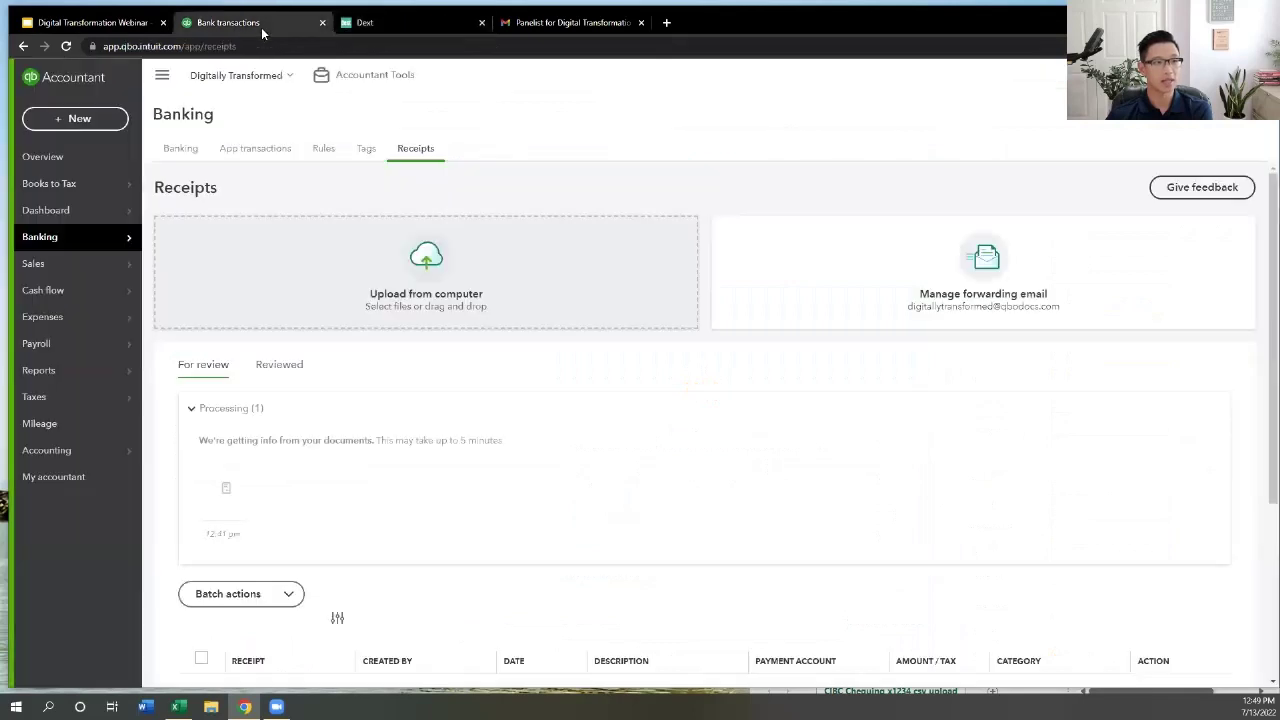
click(181, 163)
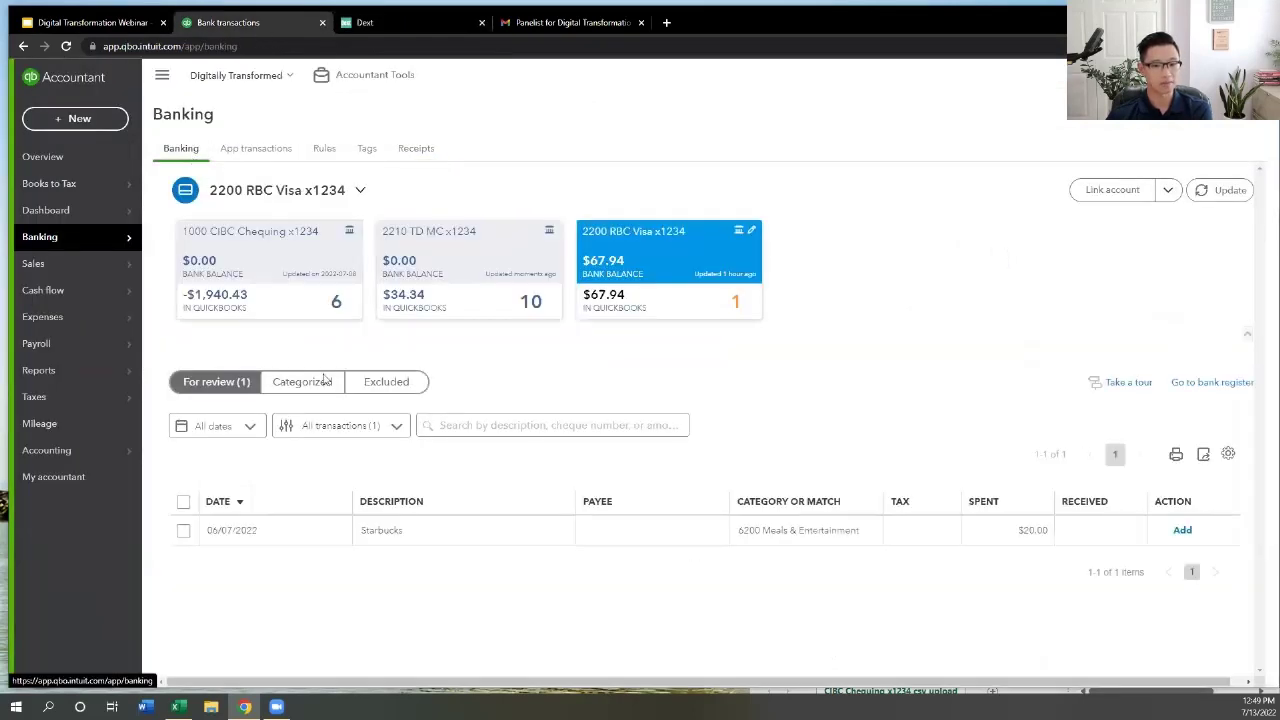
click(282, 304)
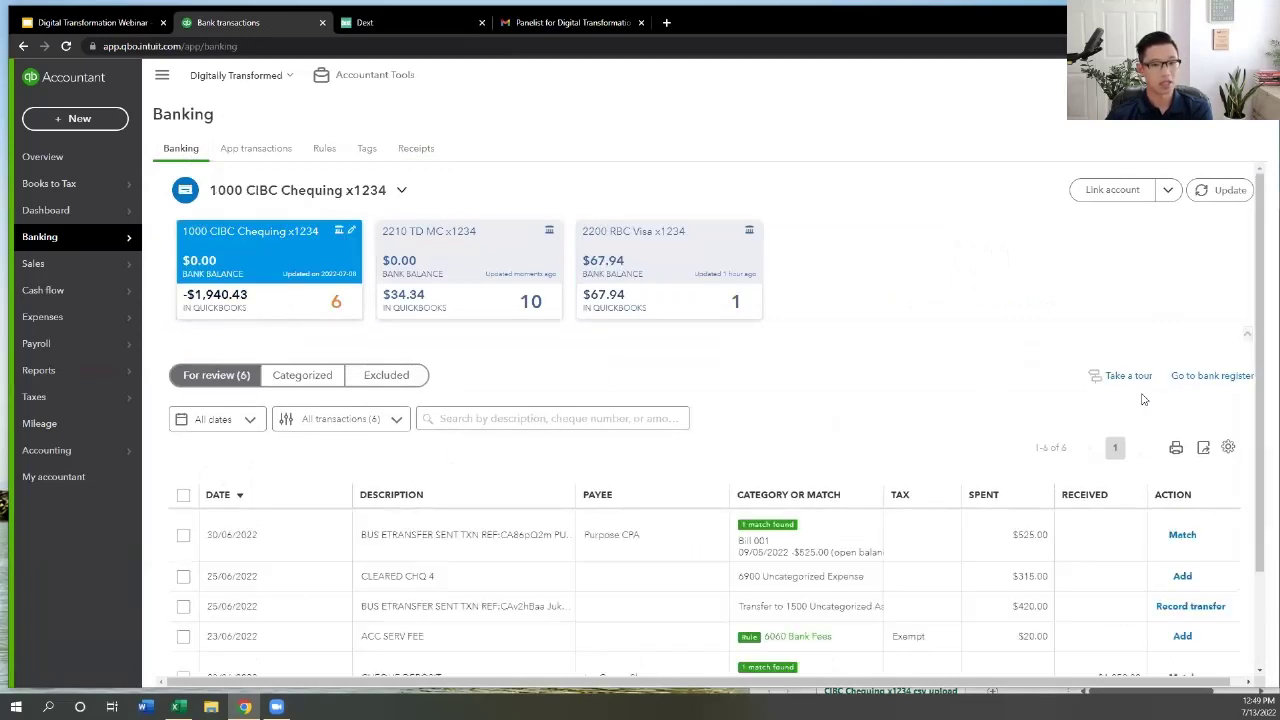
drag(1258, 432, 1260, 516)
scroll(452, 530, up, 1)
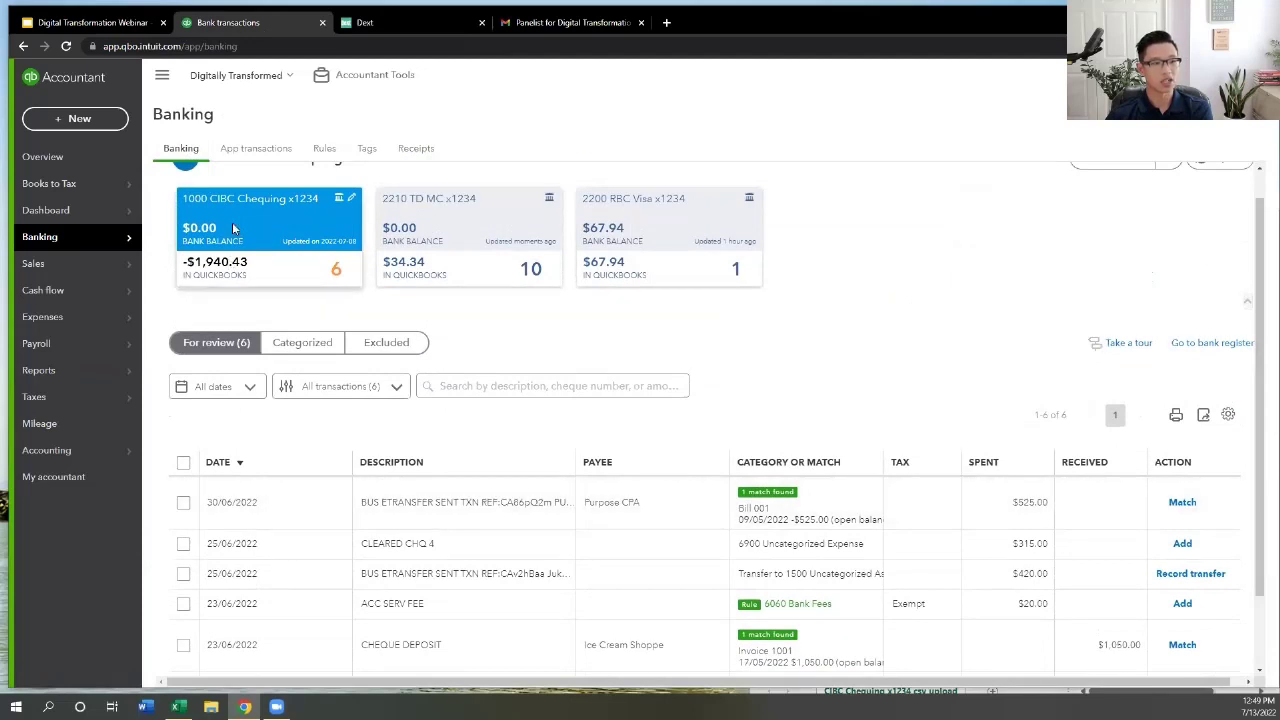
click(354, 518)
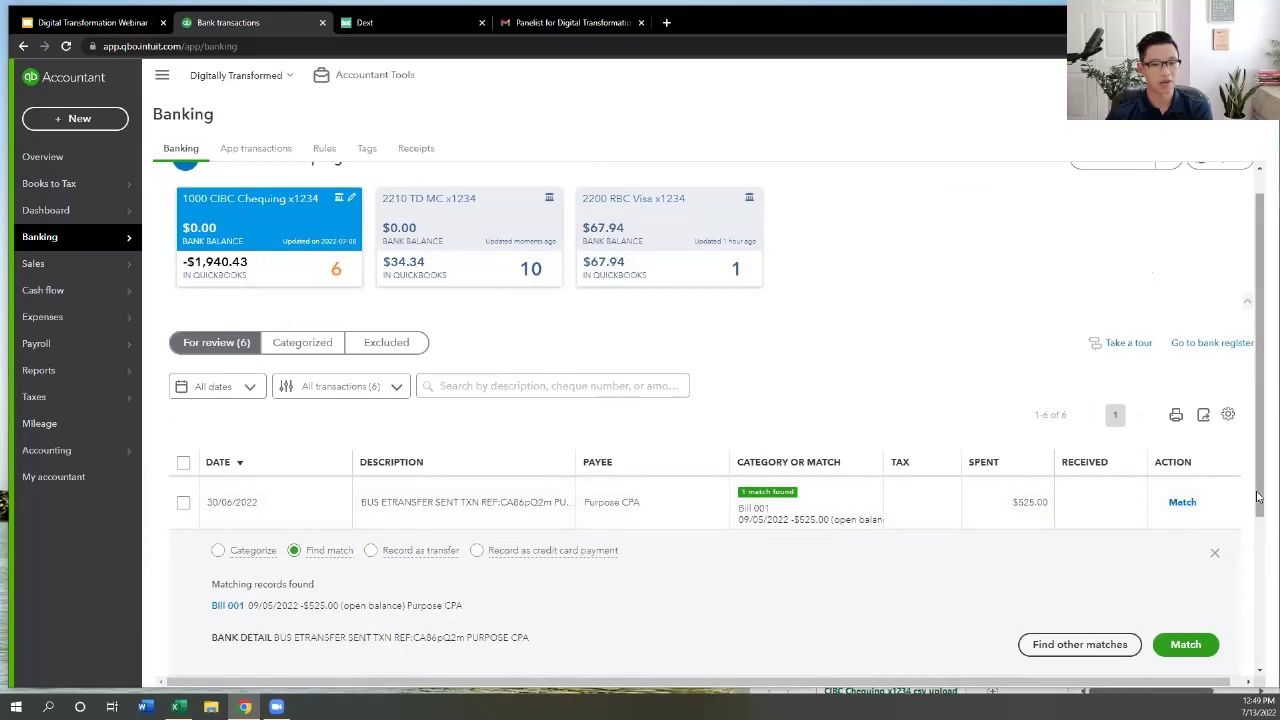
scroll(422, 638, down, 1)
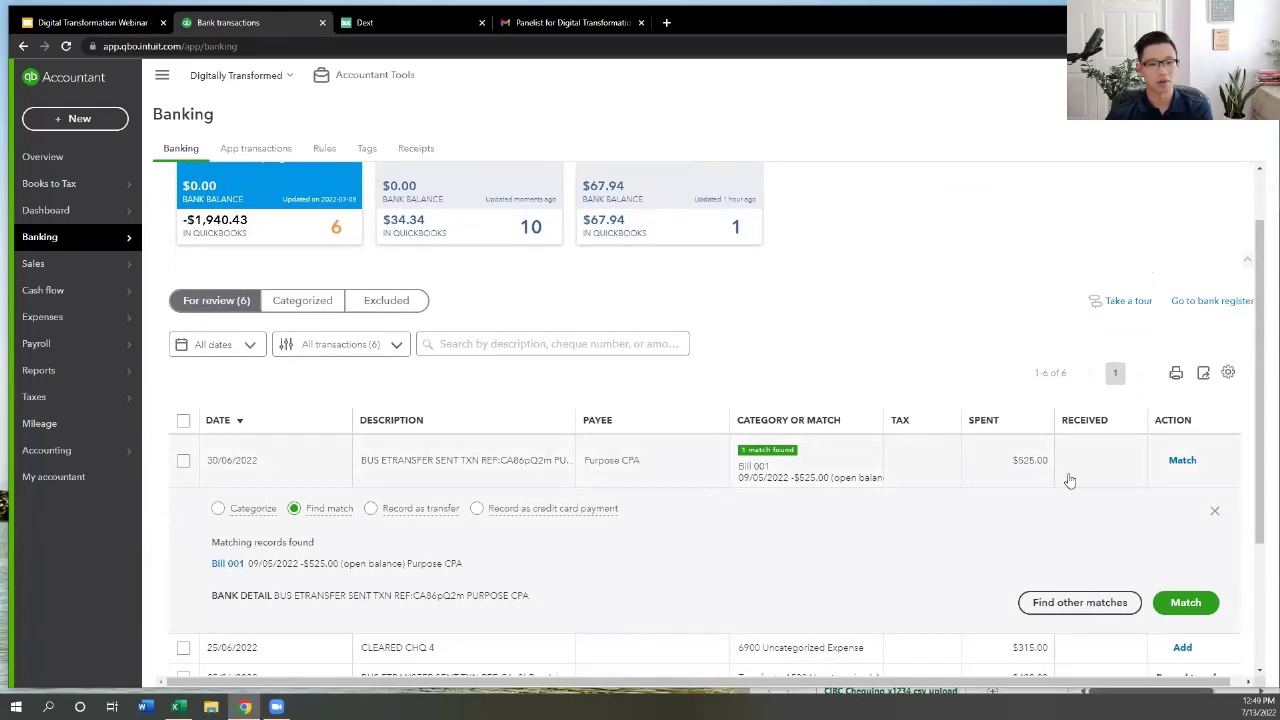
click(1180, 461)
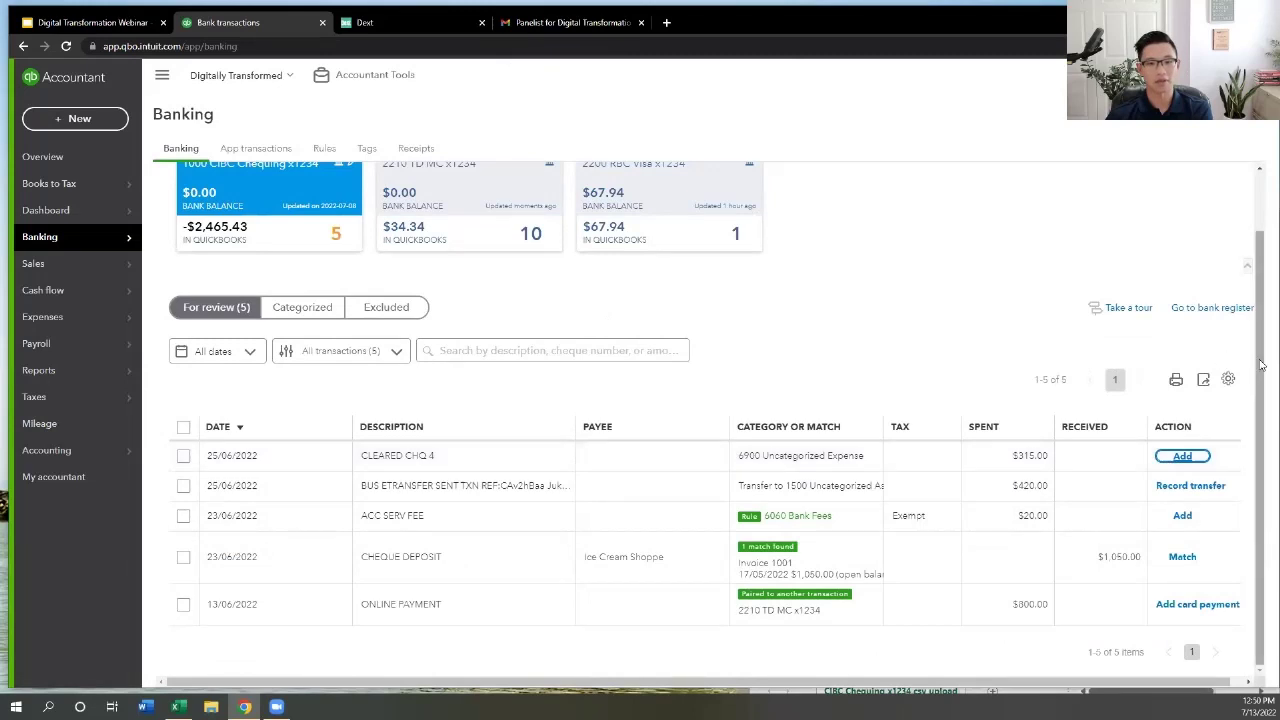
Examine the setup sections for adding an employee in Payroll, including pay schedule, pay rate, vacation and deductions, and cancel the form
scroll(1249, 302, up, 1)
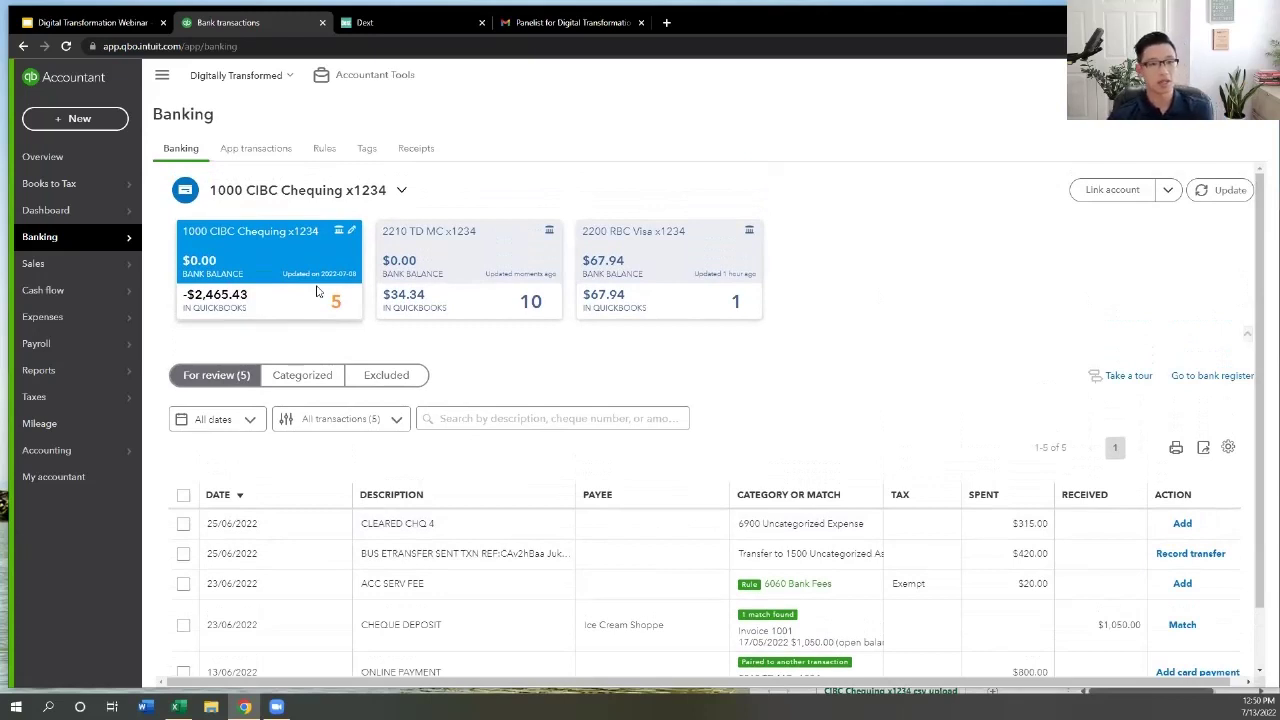
mouse_move(80, 354)
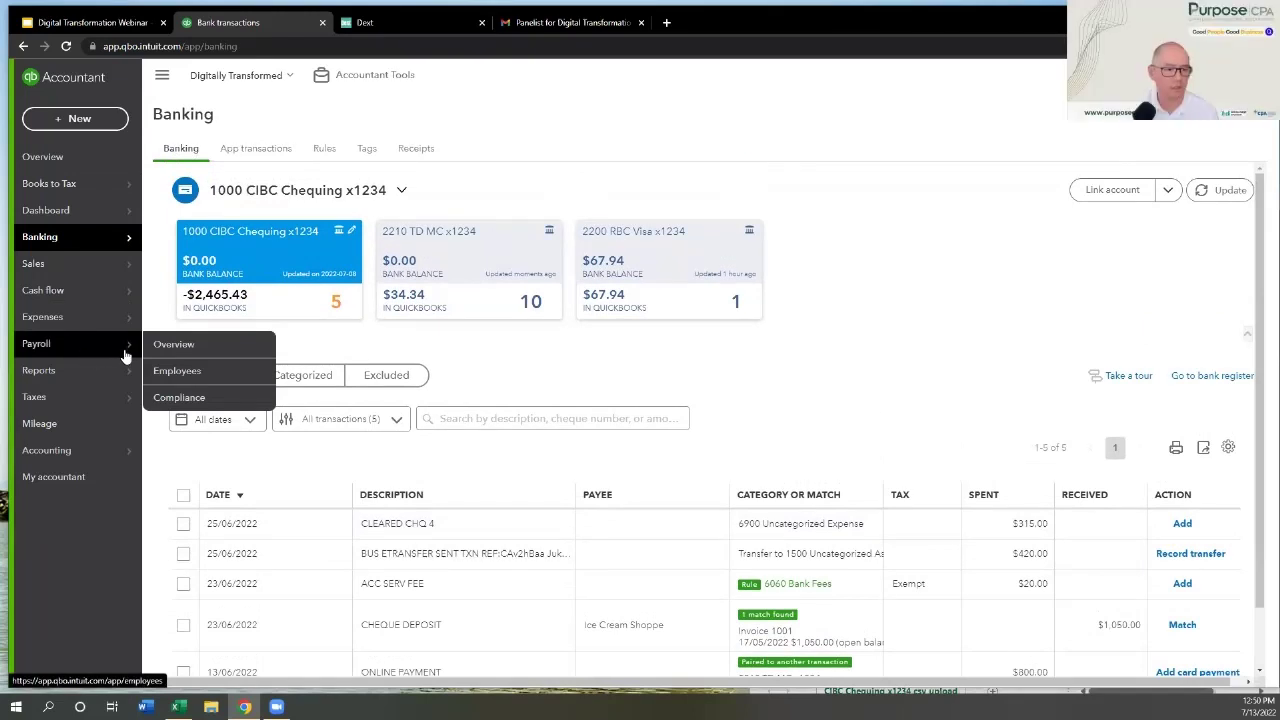
click(125, 352)
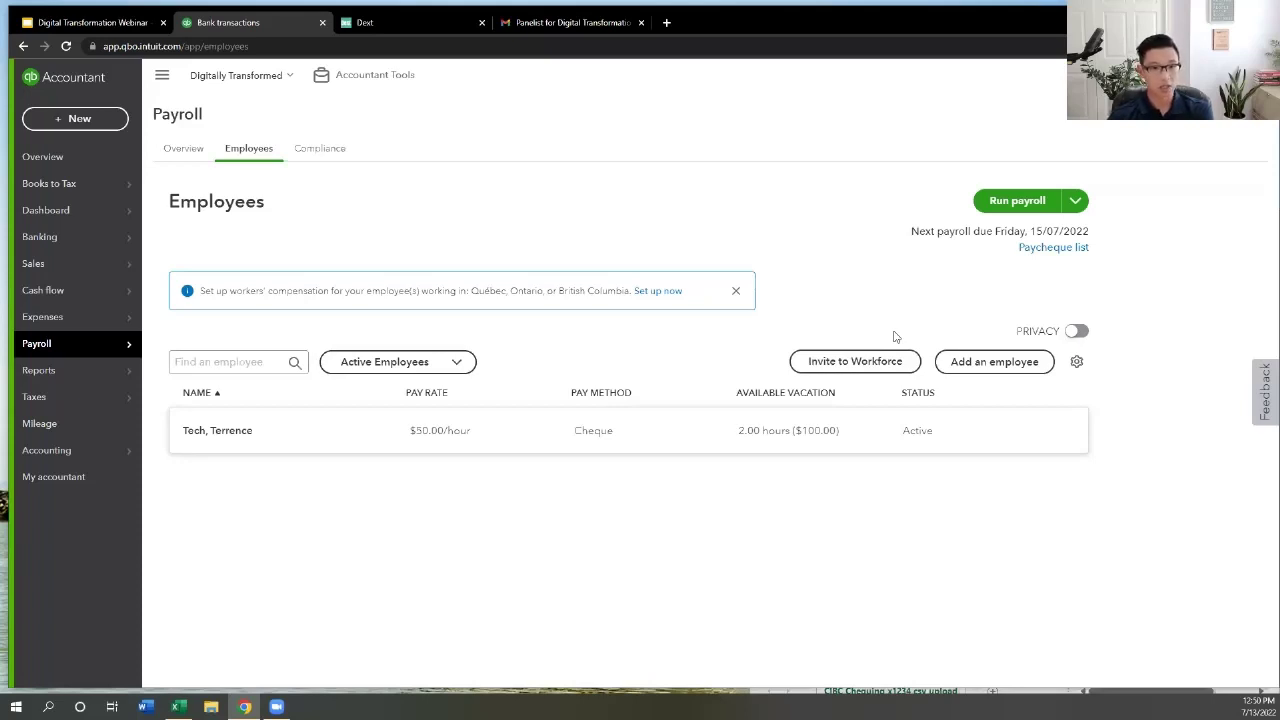
click(981, 366)
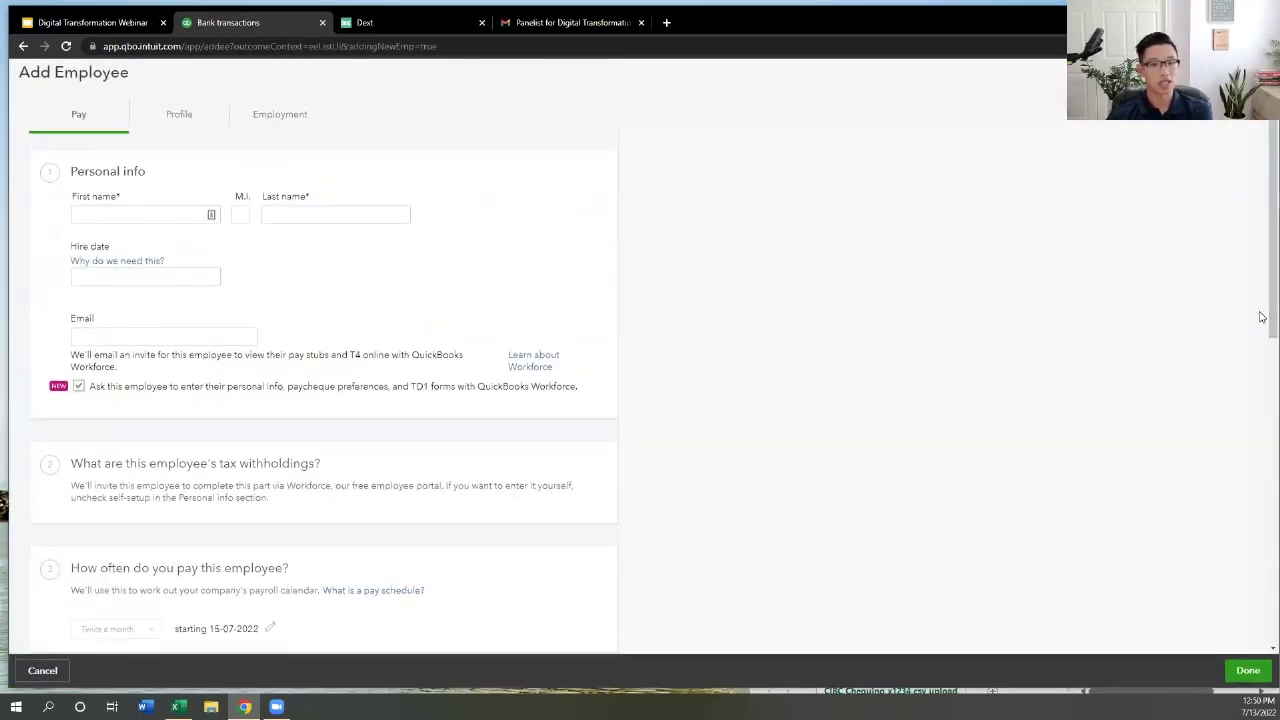
scroll(1260, 314, down, 1)
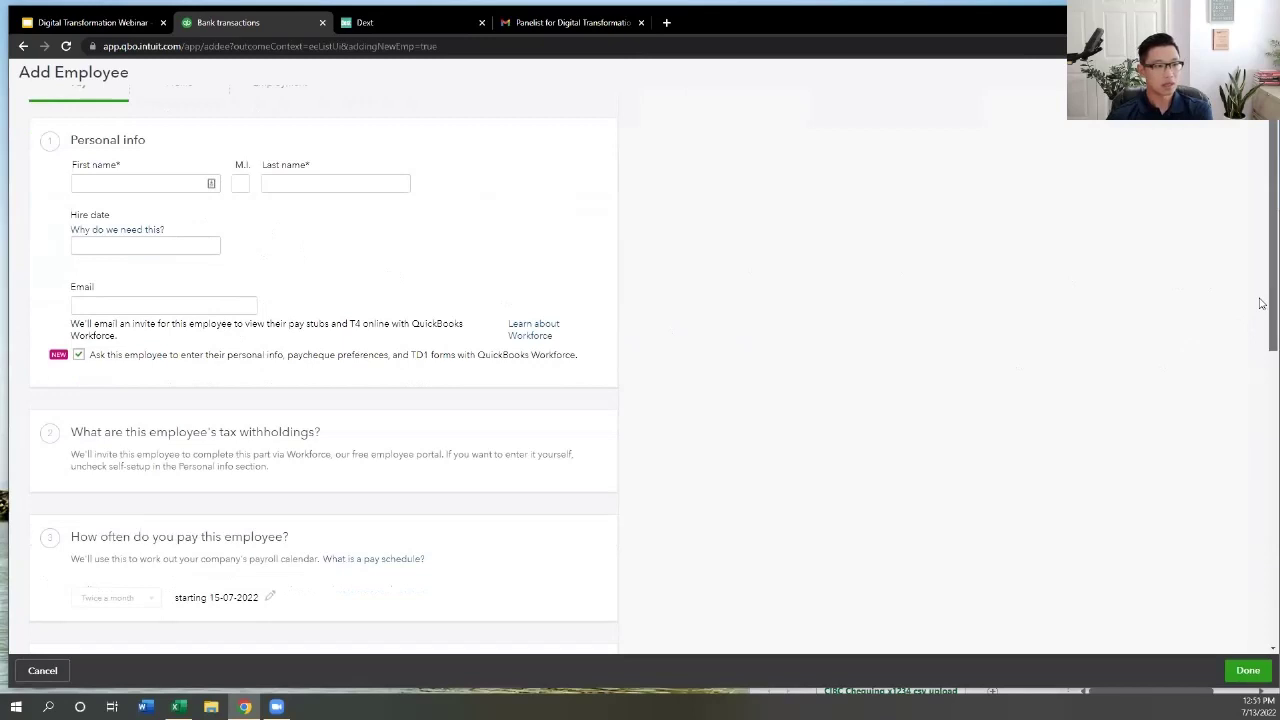
scroll(1260, 304, down, 1)
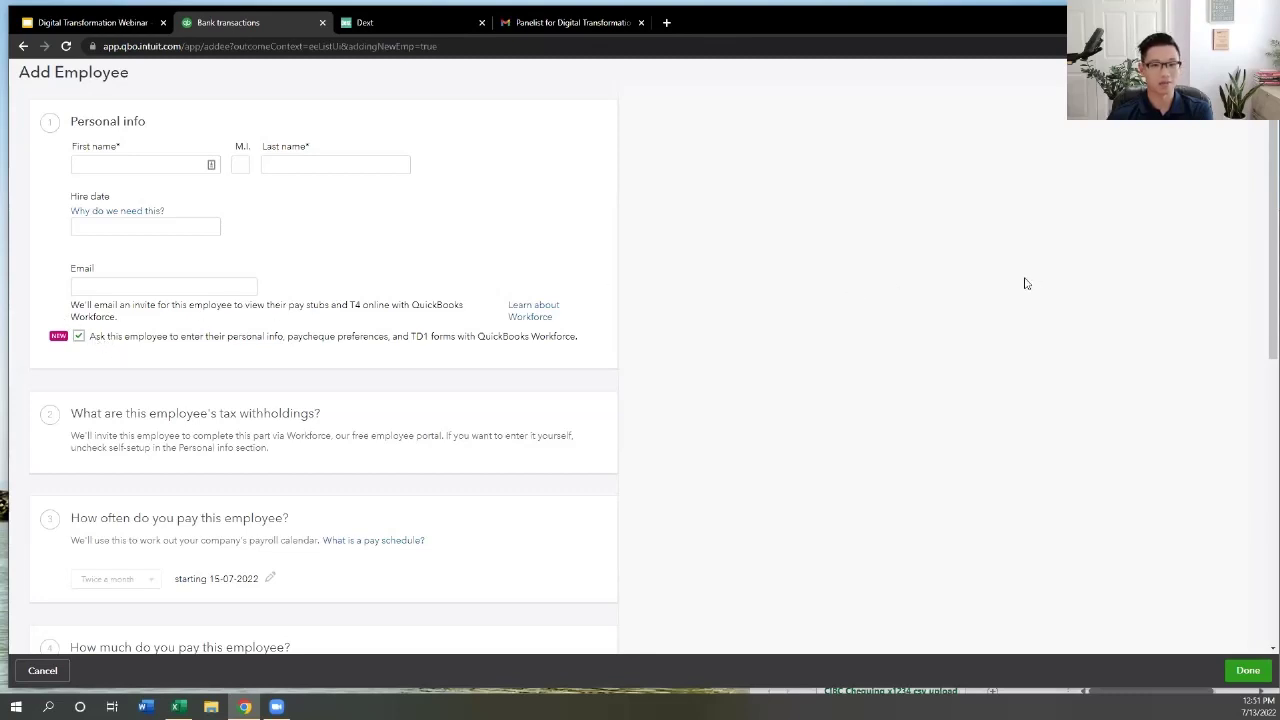
drag(1261, 282, 1235, 576)
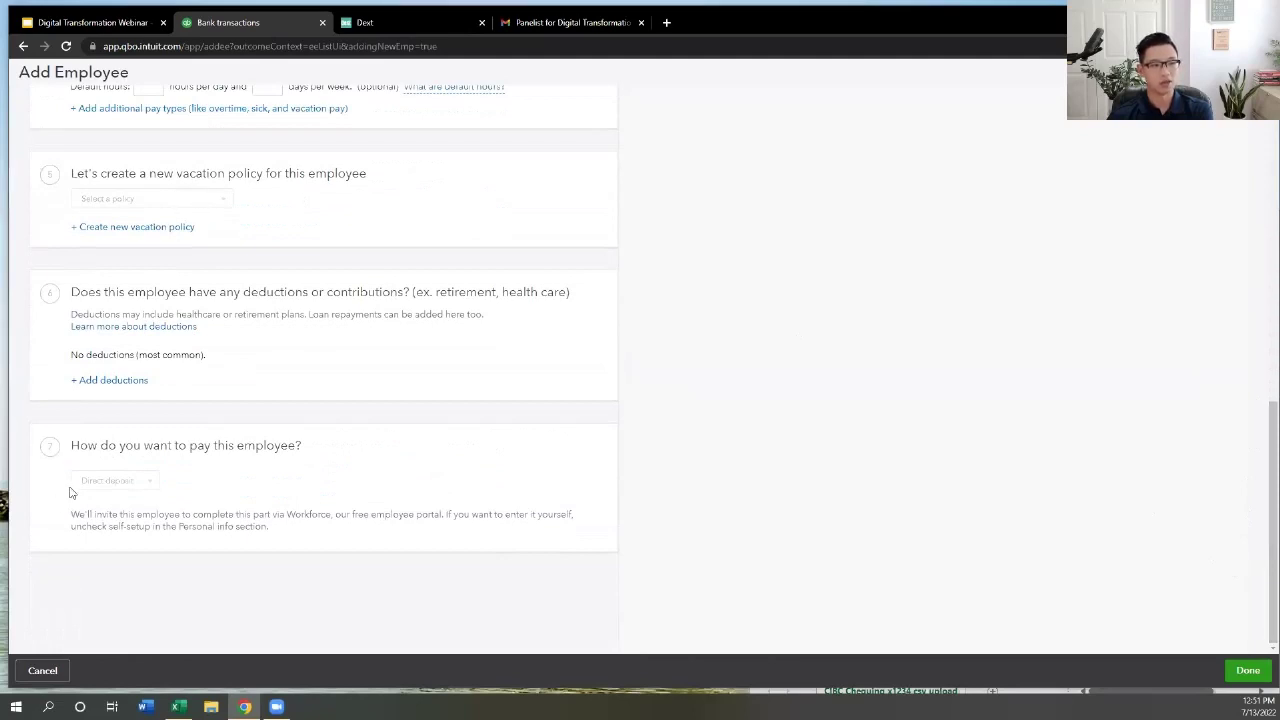
click(1262, 335)
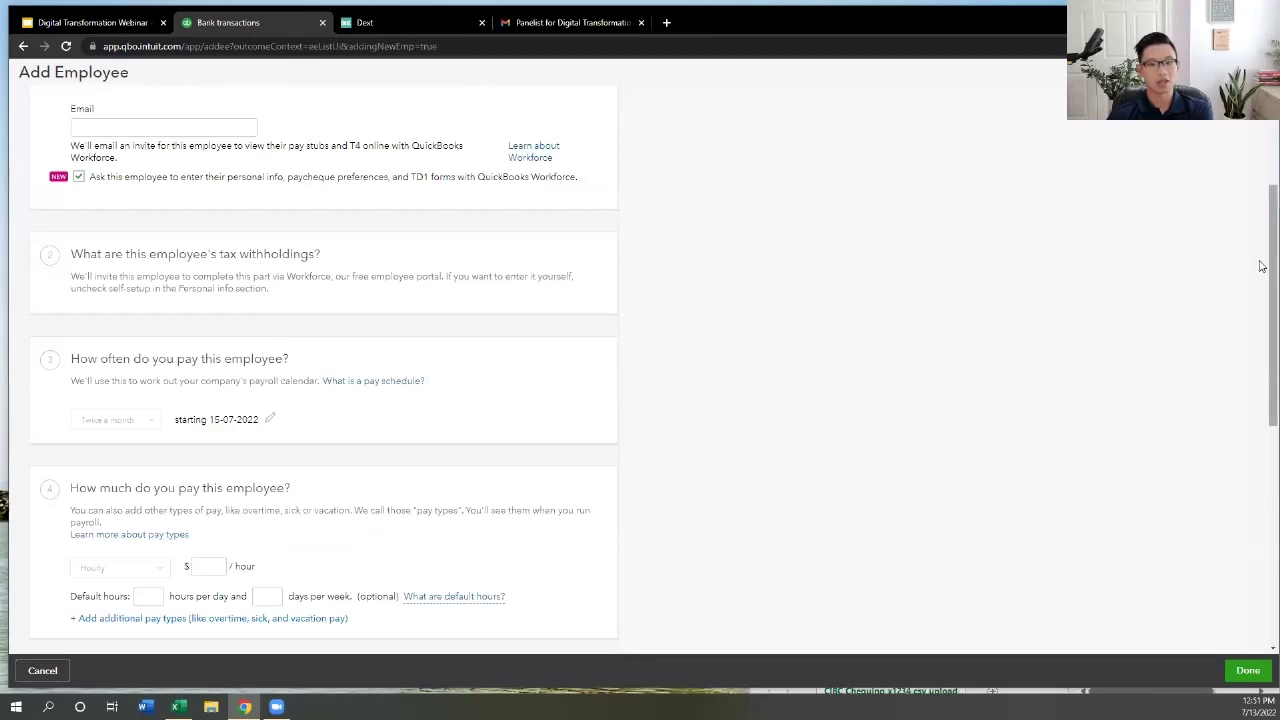
drag(1263, 267, 1265, 290)
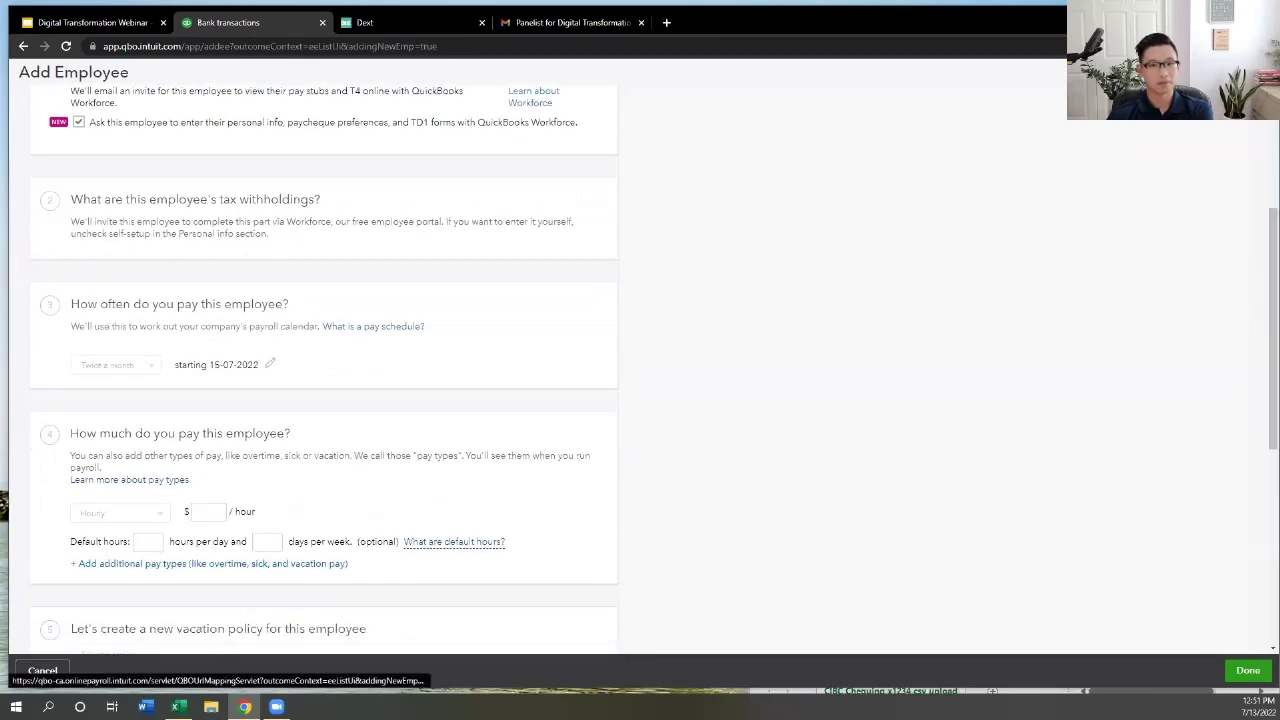
click(42, 670)
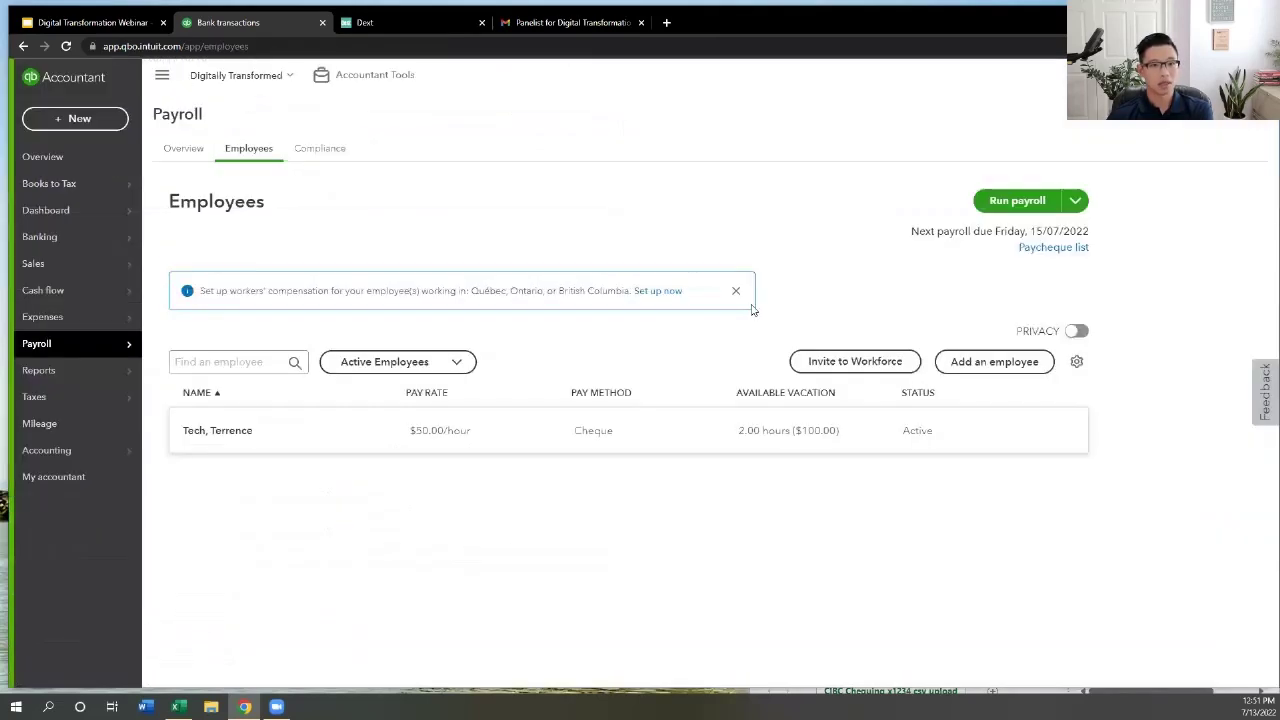
View the Workforce invitation for employees, close it, and preview the twice-a-month payroll with the 15/07/2022 pay date
click(855, 362)
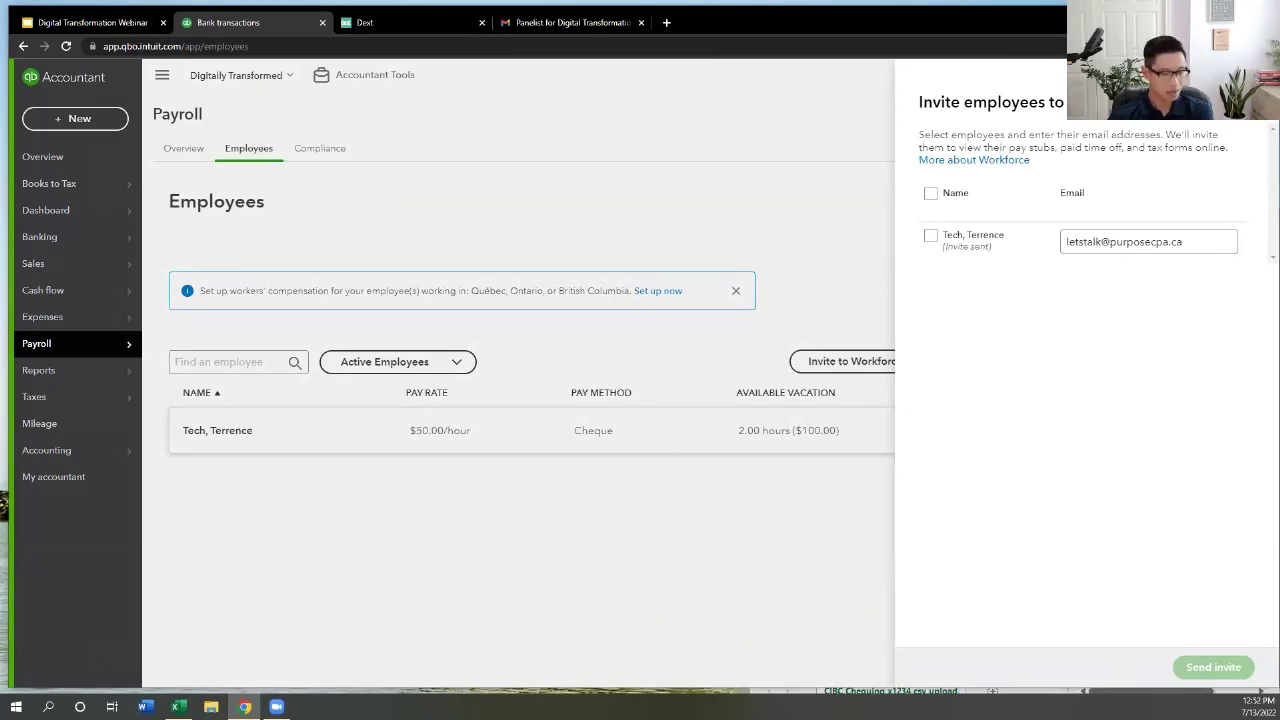
key(Escape)
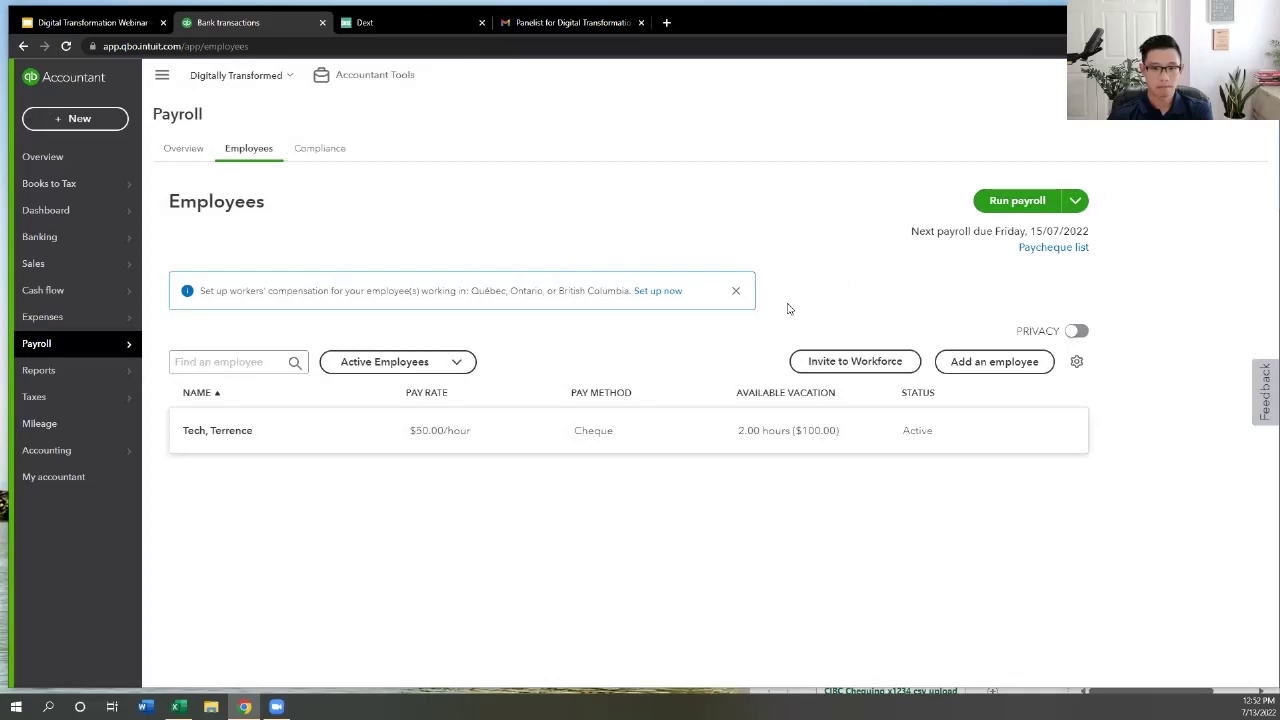
click(1018, 207)
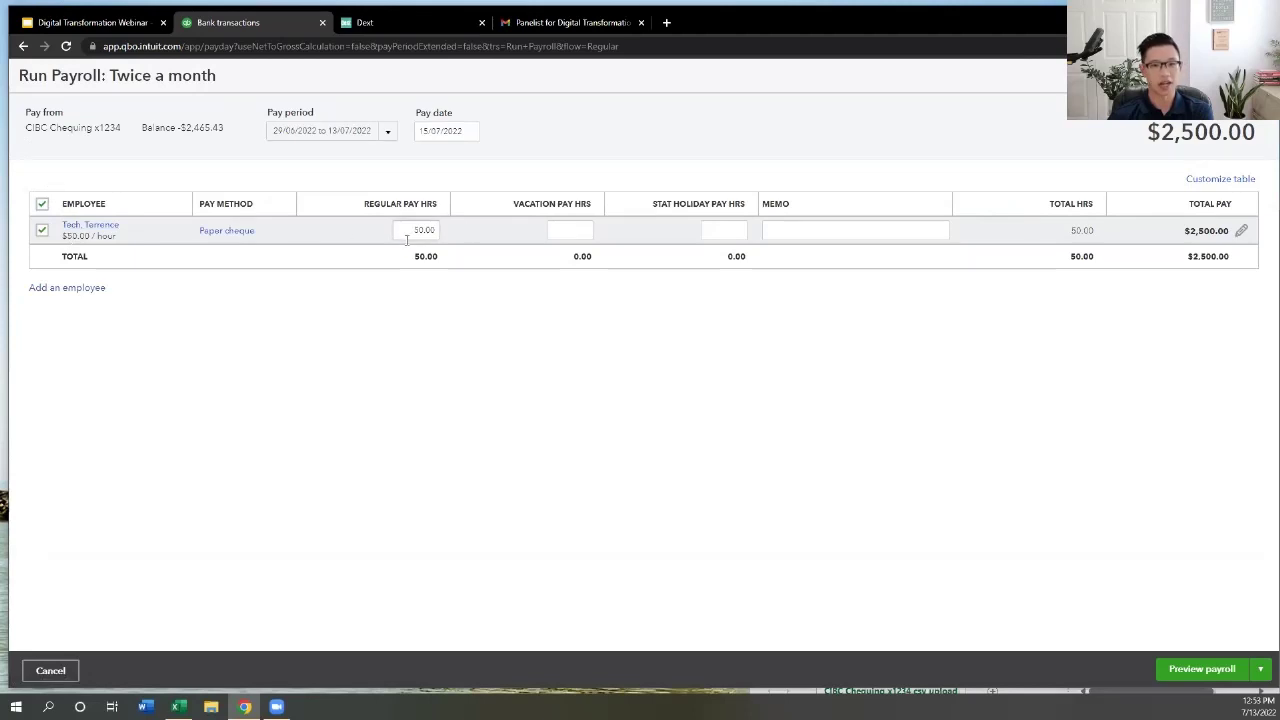
click(1188, 672)
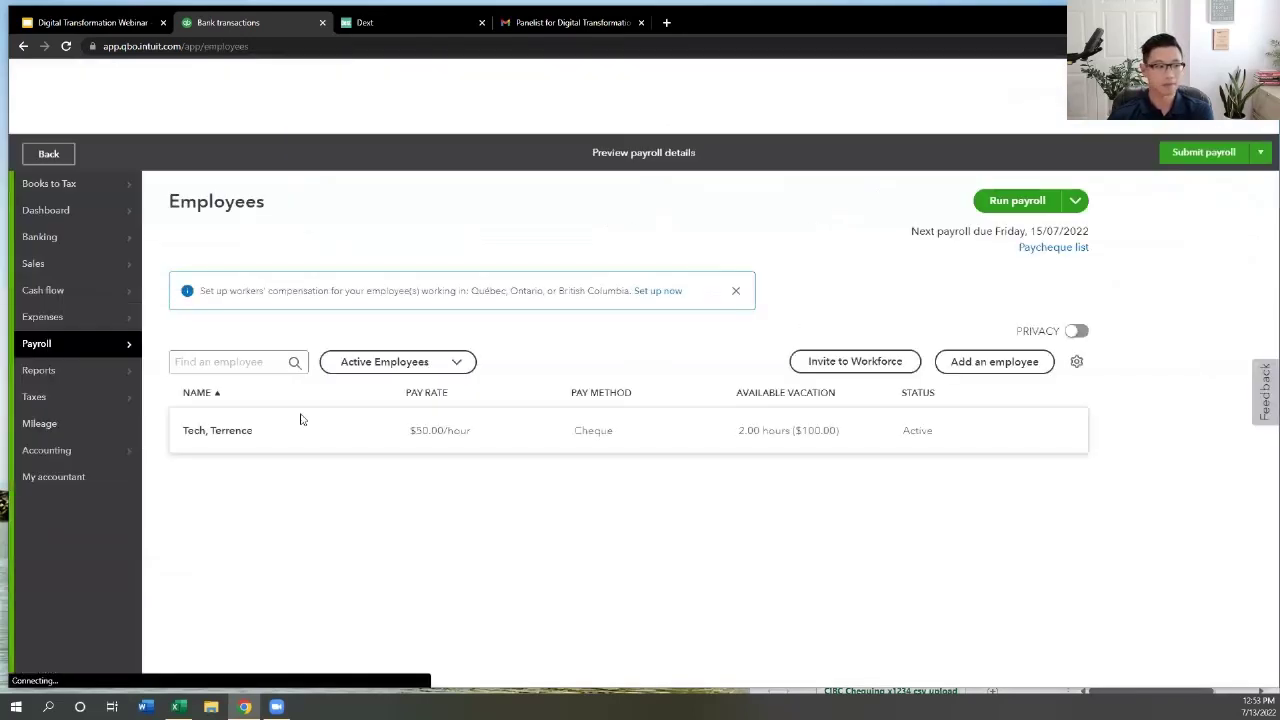
Open the Payroll Tax Centre and review the upcoming federal tax payments
mouse_move(135, 372)
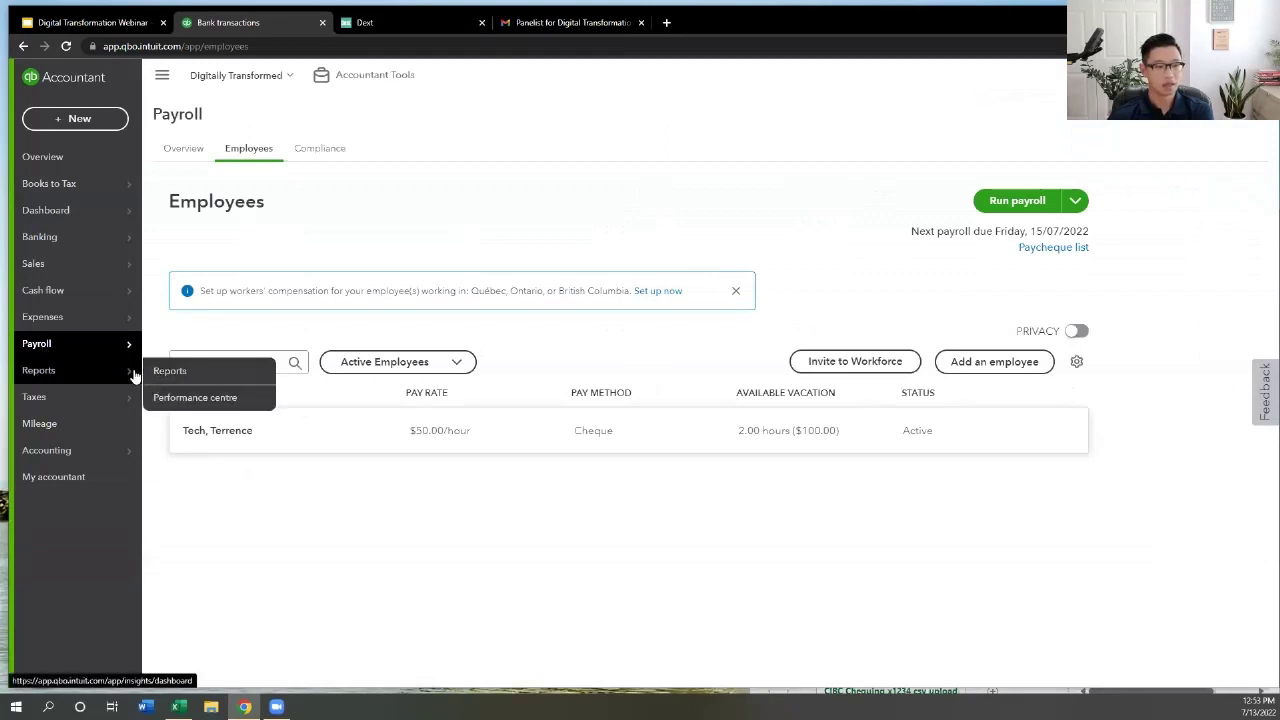
mouse_move(106, 402)
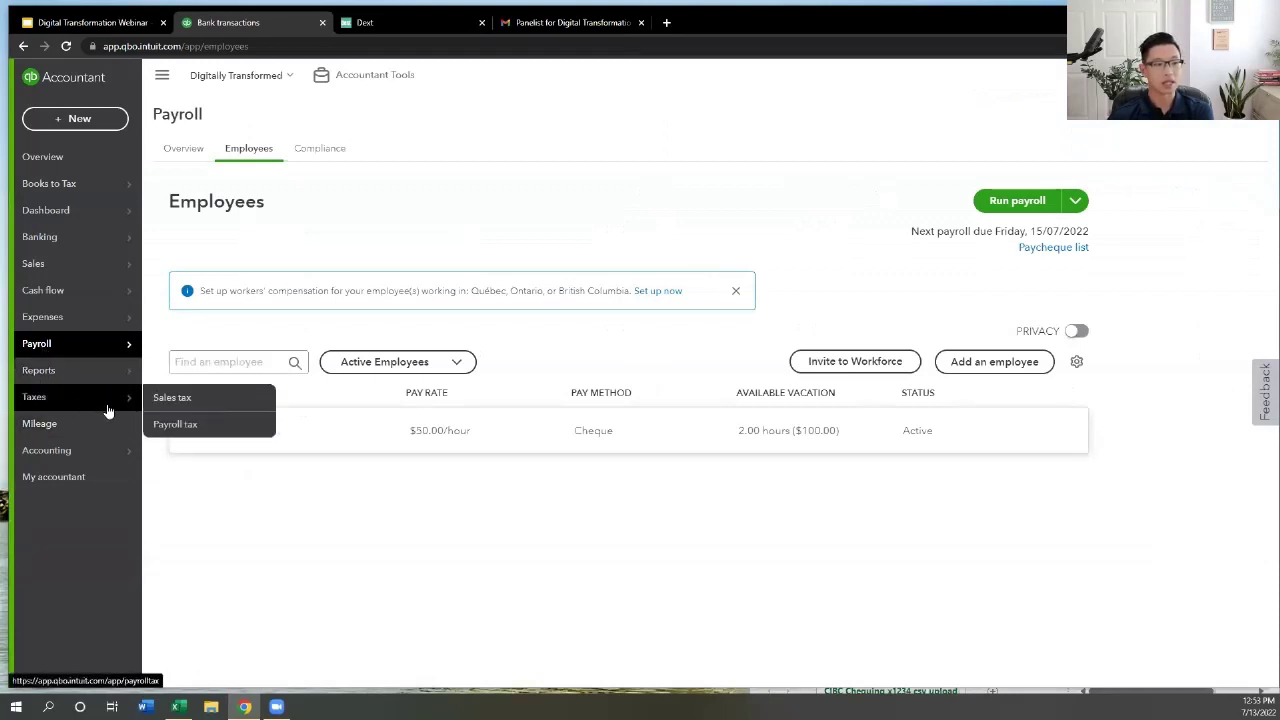
click(160, 424)
mouse_move(70, 392)
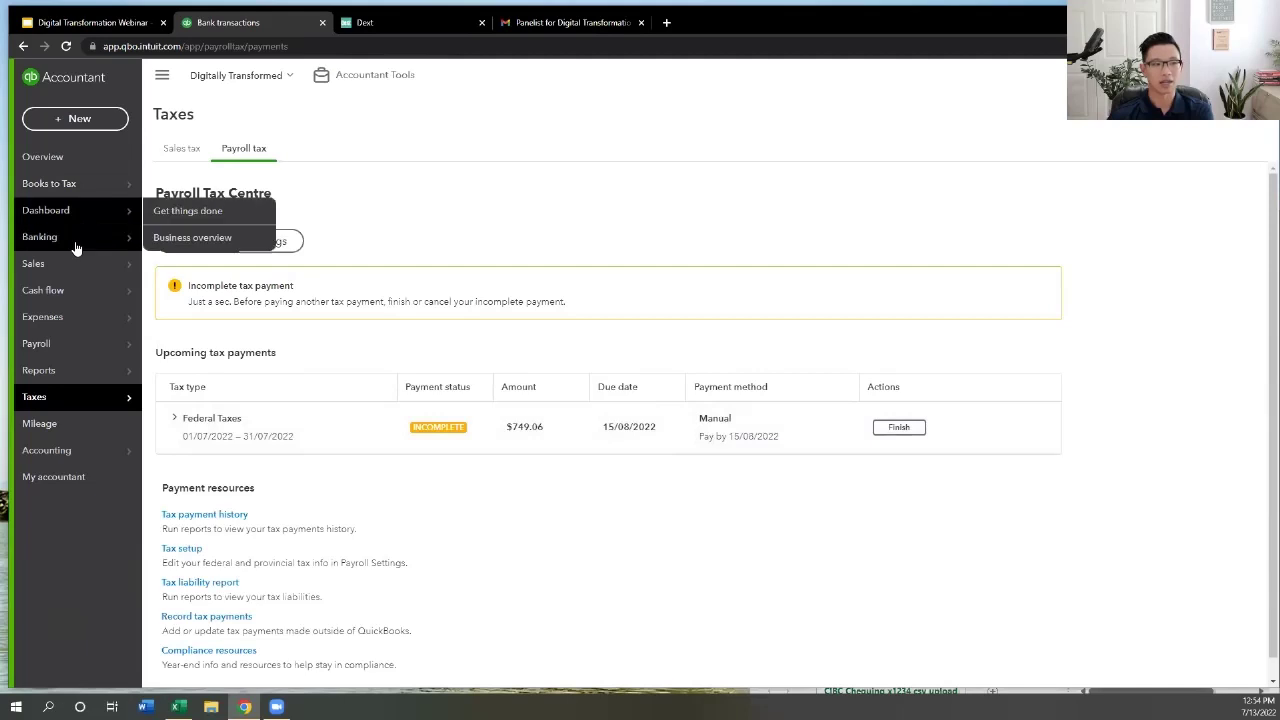
mouse_move(77, 245)
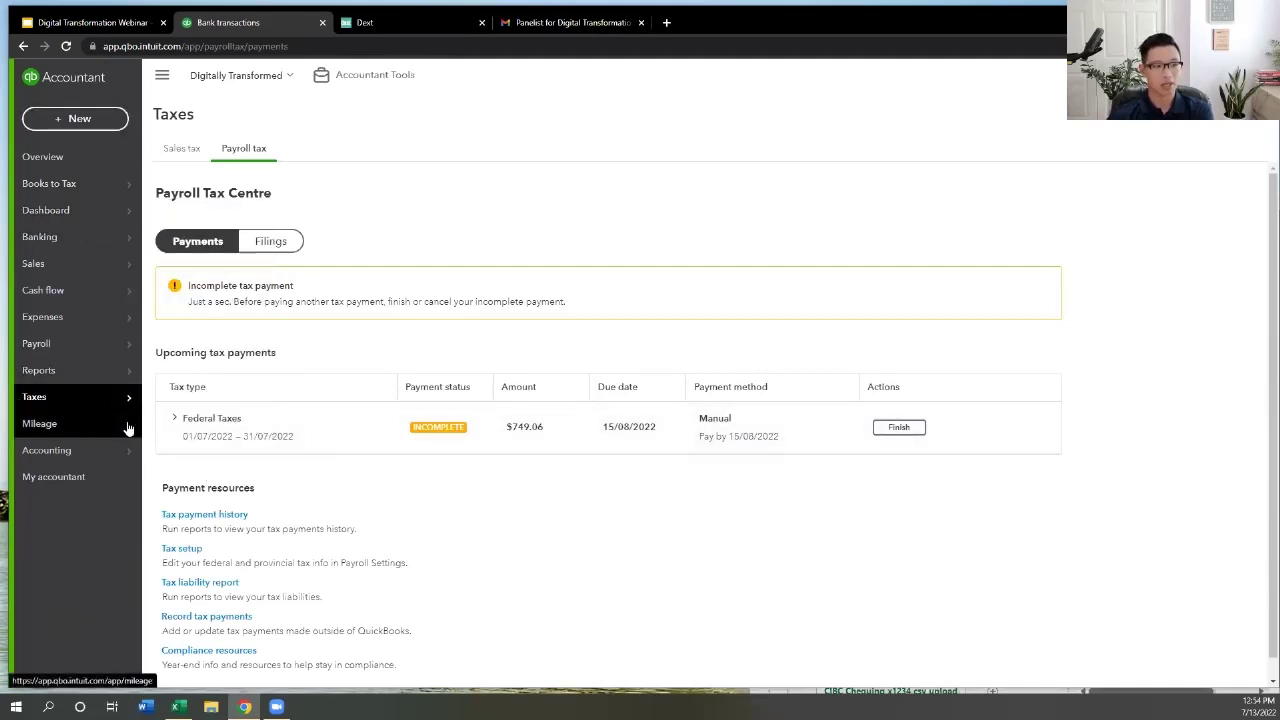
mouse_move(111, 403)
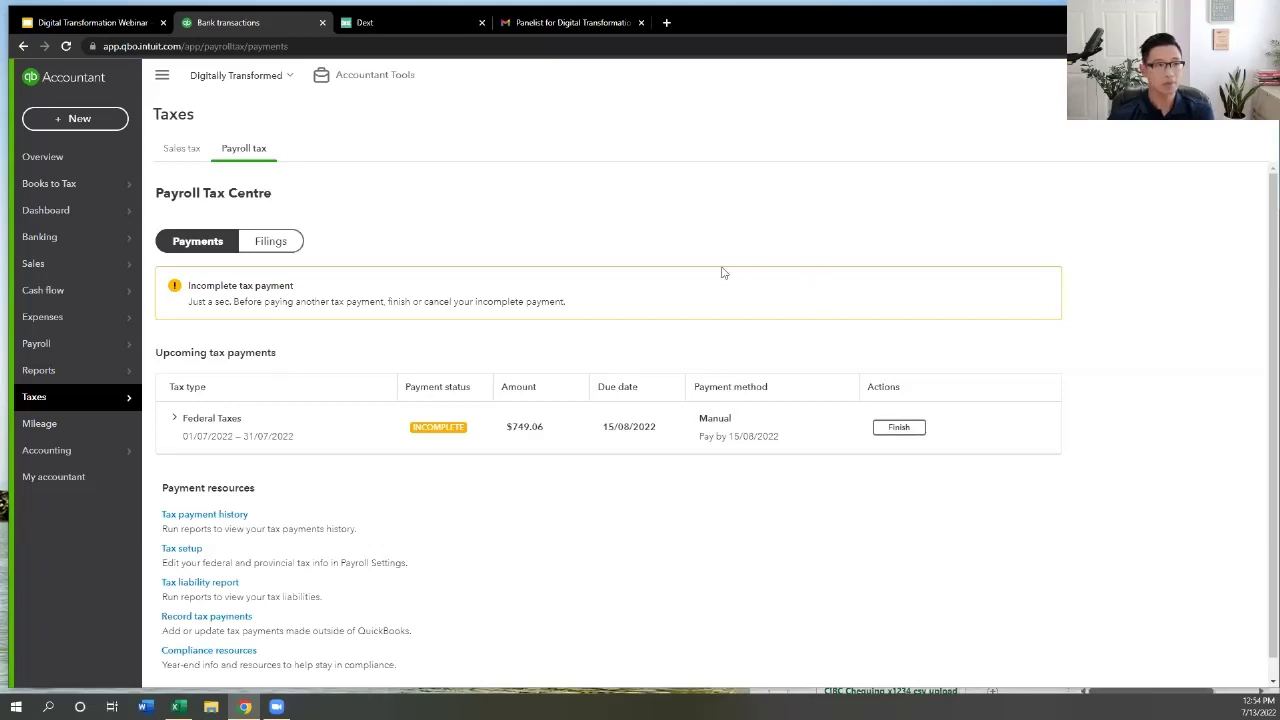
Switch to the Digital Transformation Webinar deck in Google Slides and browse the slides following slide 10
click(33, 24)
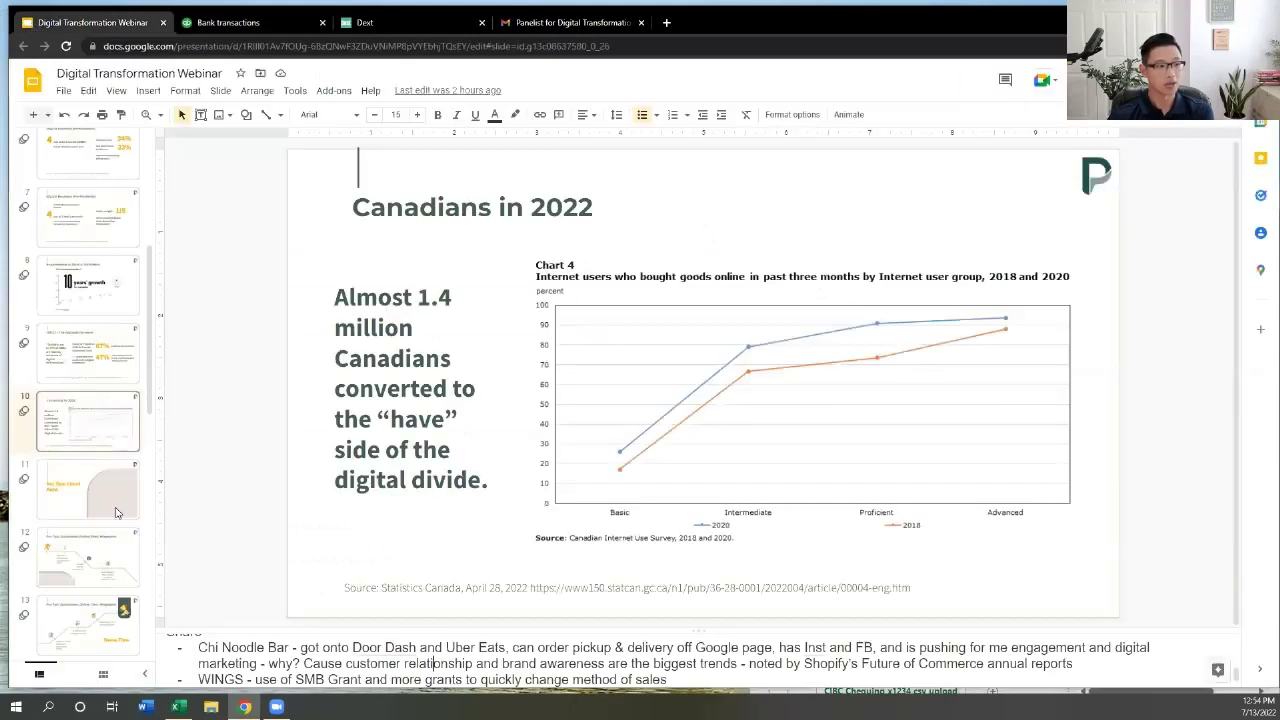
scroll(146, 396, down, 3)
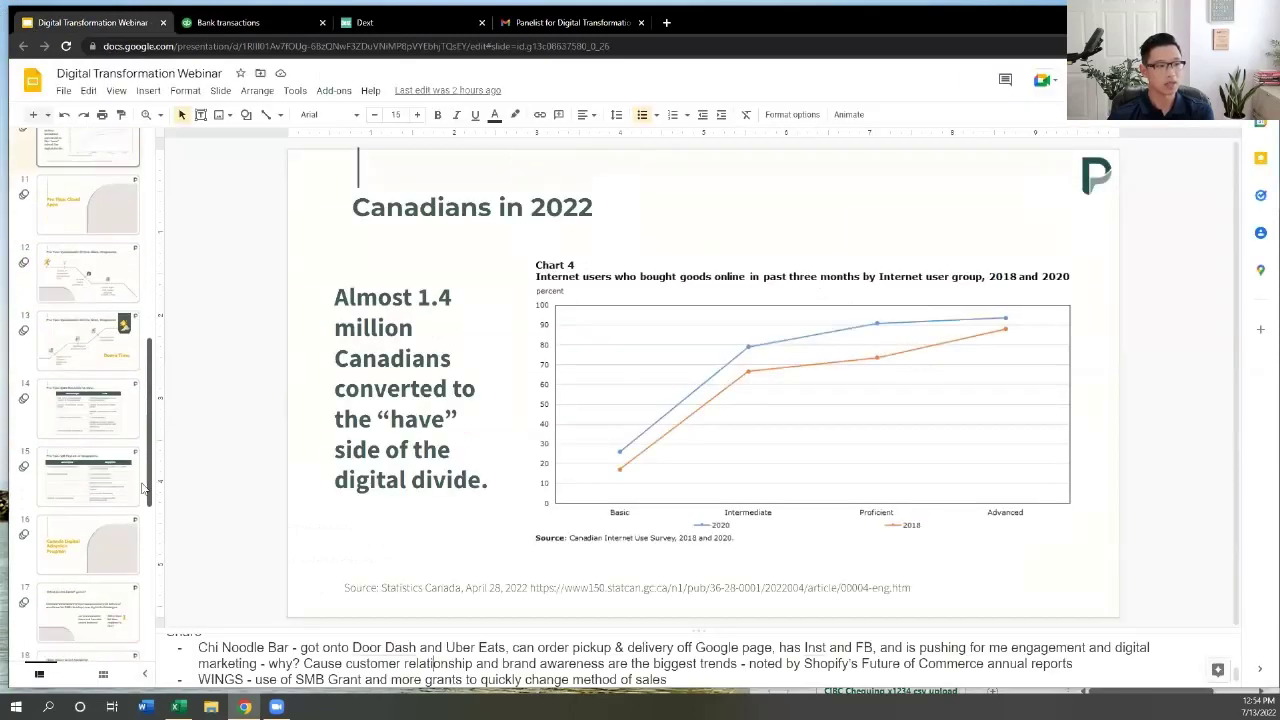